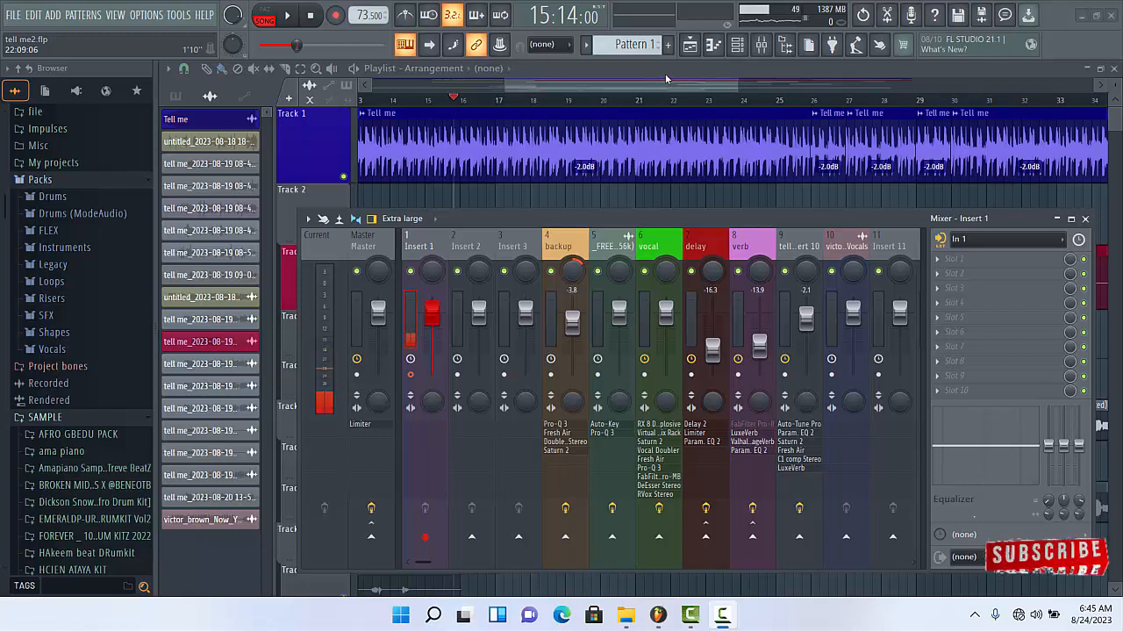
- Play the song in the playlist without the mixer in view, and stop after the red vocal clip on Track 3
key(F9)
key(space)
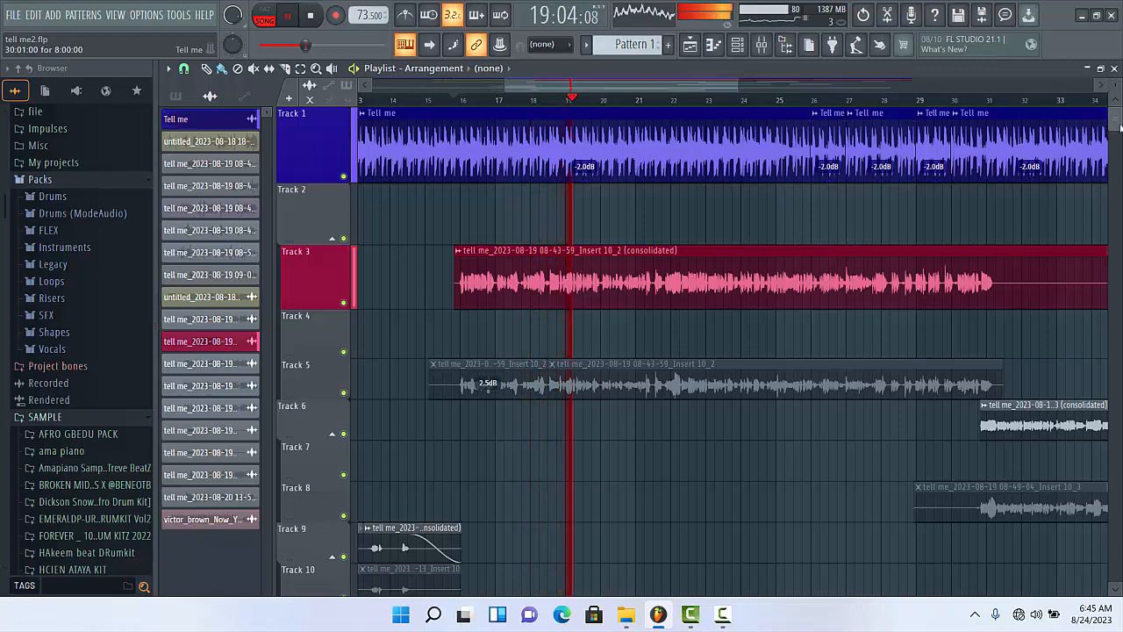
scroll(1119, 129, down, 3)
scroll(1119, 128, up, 3)
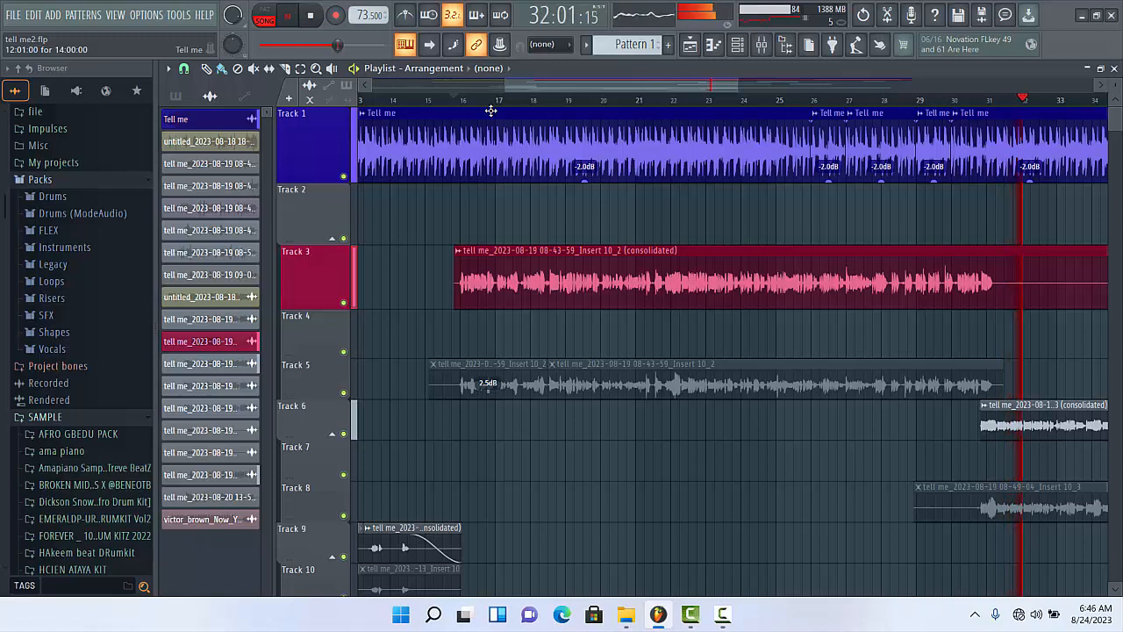
key(space)
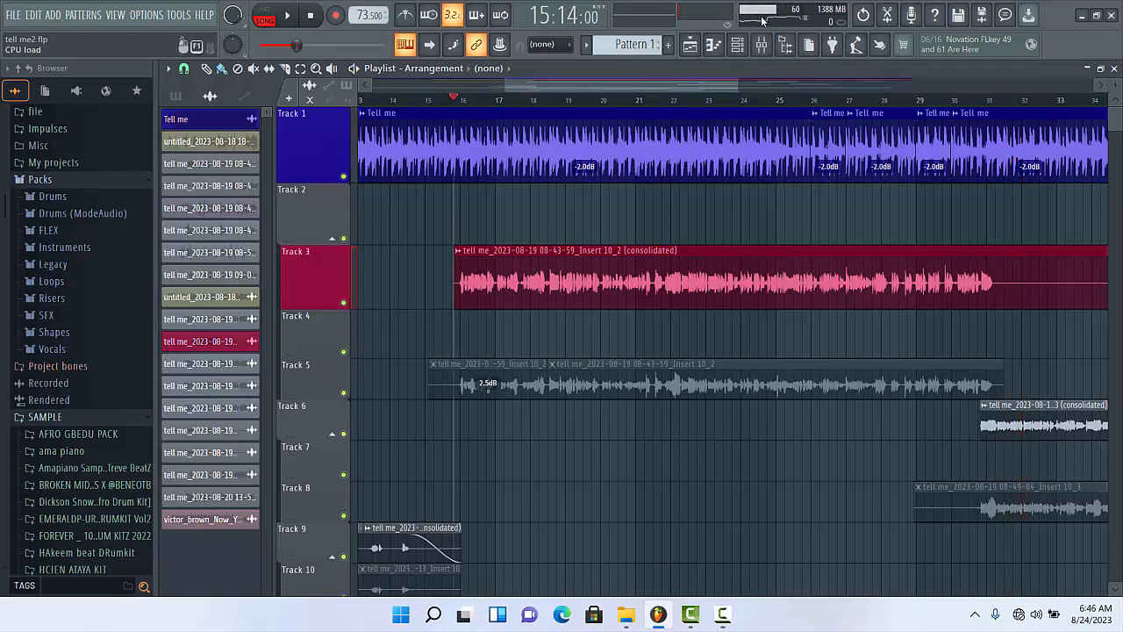
- Turn off the effects on the verb and delay mixer tracks, and select the vocal track with all its effects bypassed
click(761, 45)
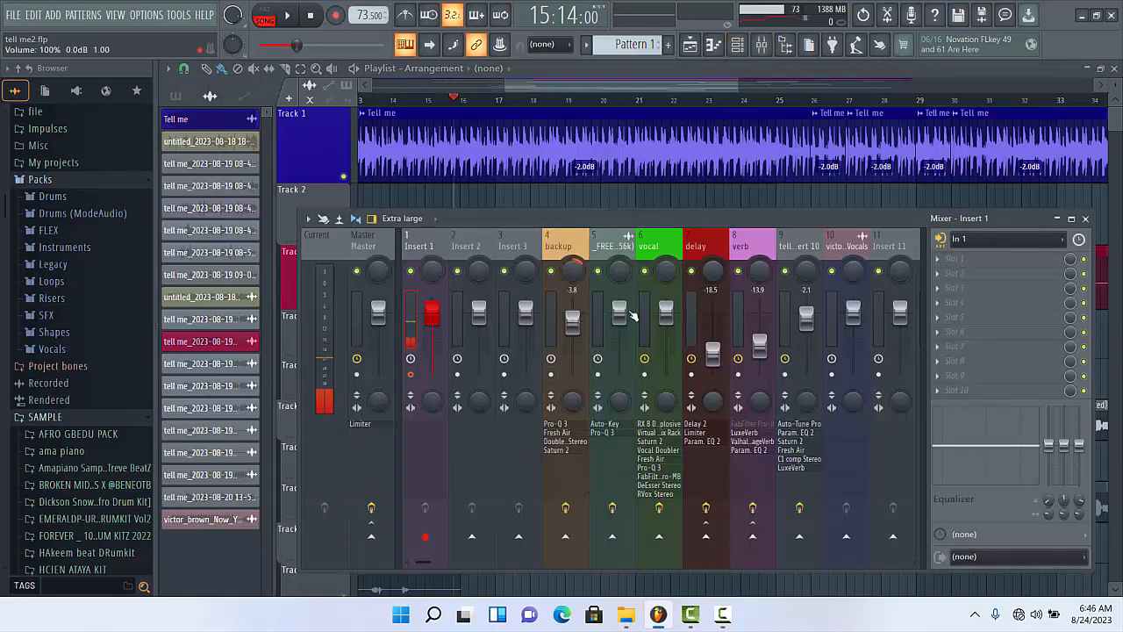
click(754, 507)
click(707, 508)
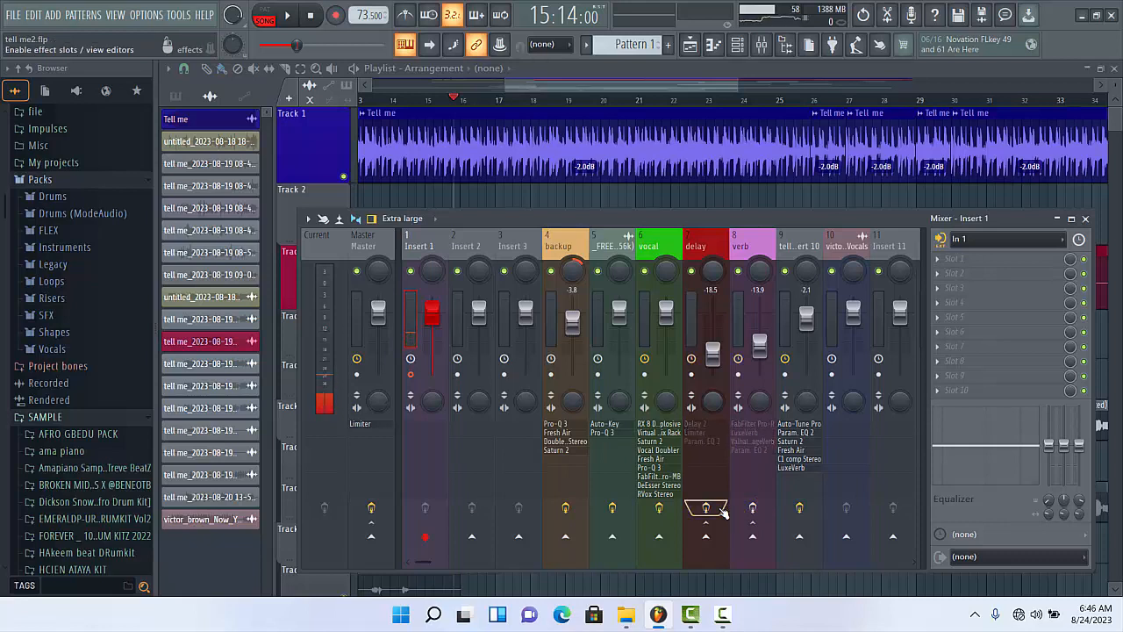
click(667, 332)
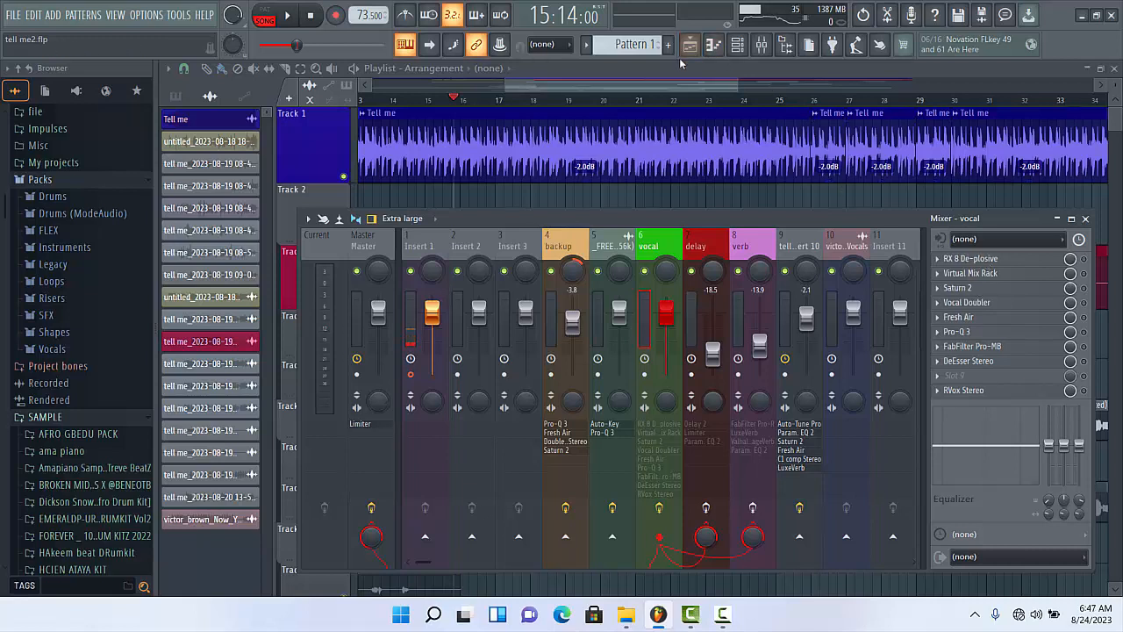
- Mute the beat on mixer track 5 and listen to the unprocessed vocal on its own
key(F9)
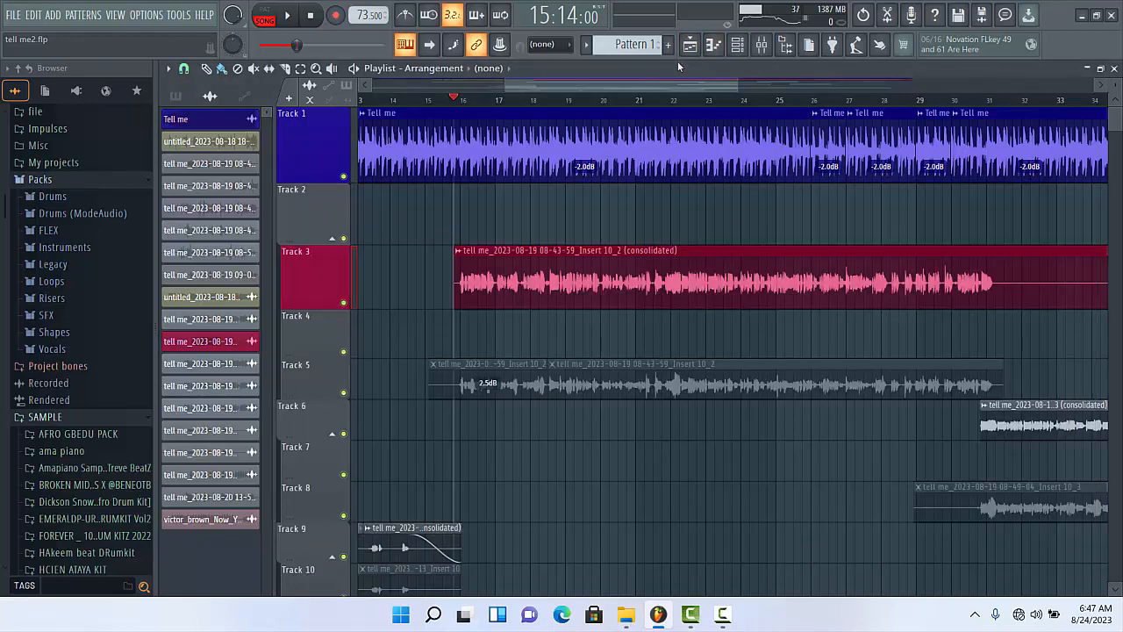
click(345, 176)
click(344, 176)
click(762, 44)
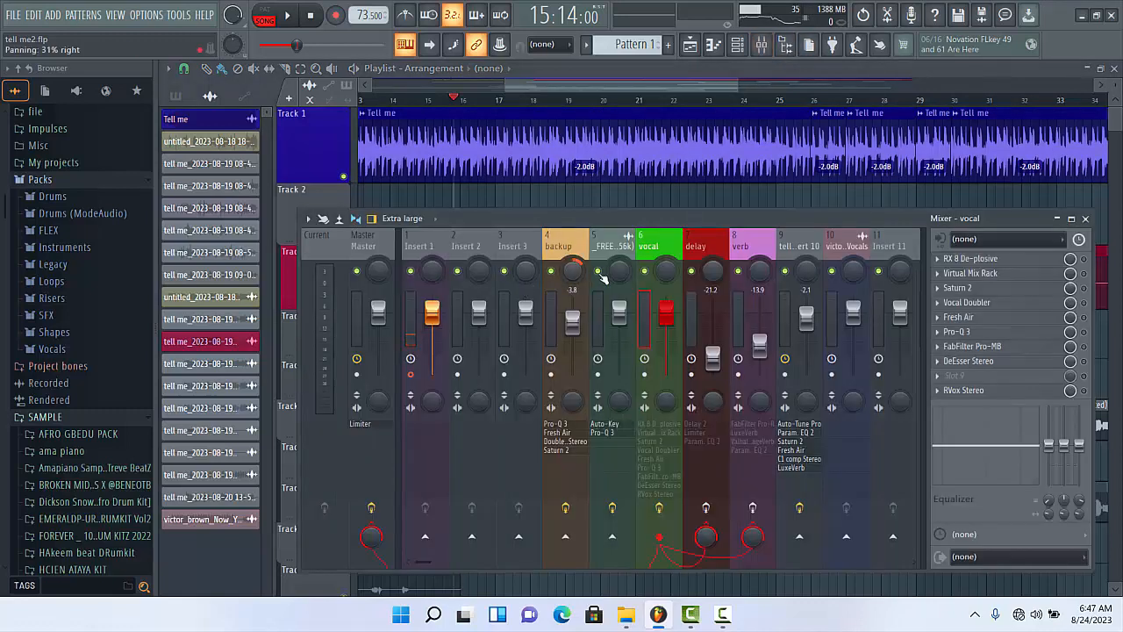
key(space)
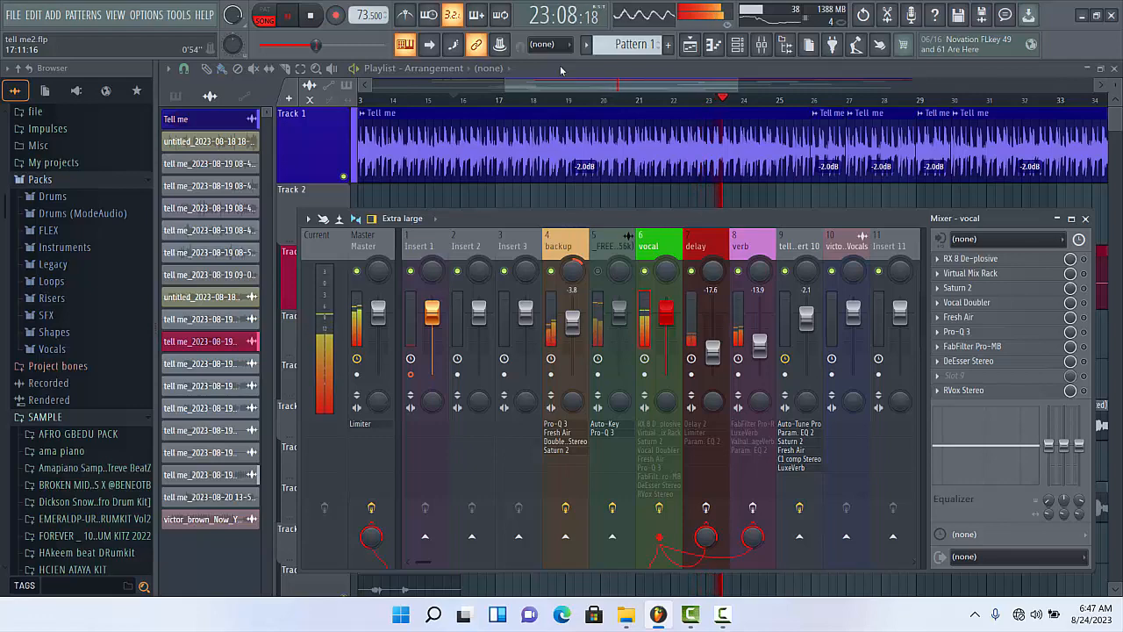
key(space)
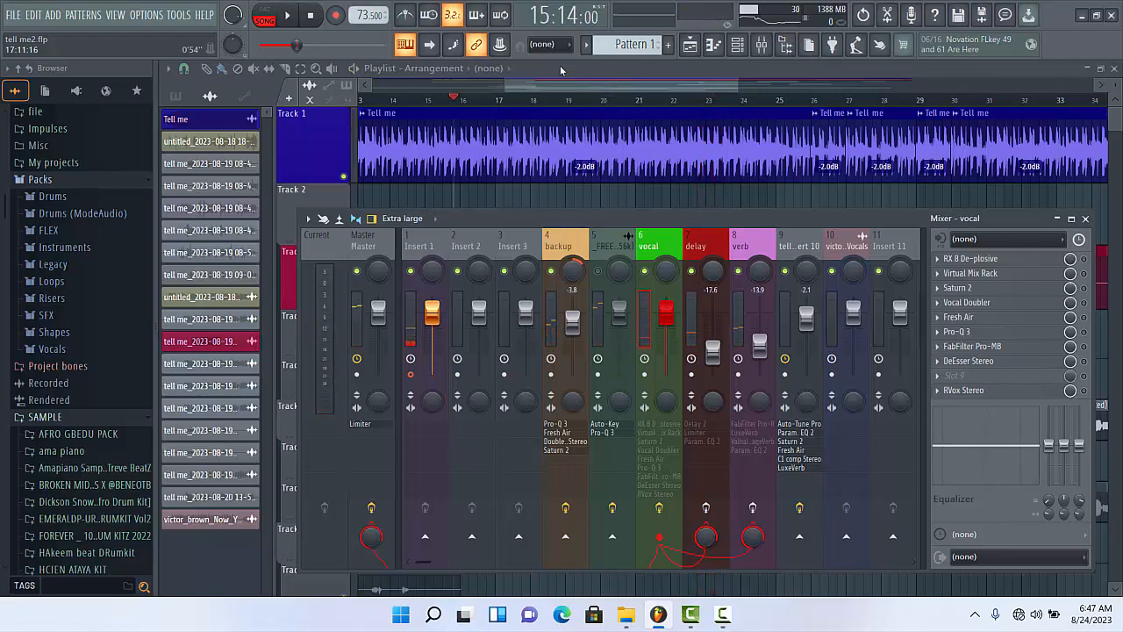
- Enable RX 8 De-plosive on the vocal track, review its settings and close its window
click(574, 65)
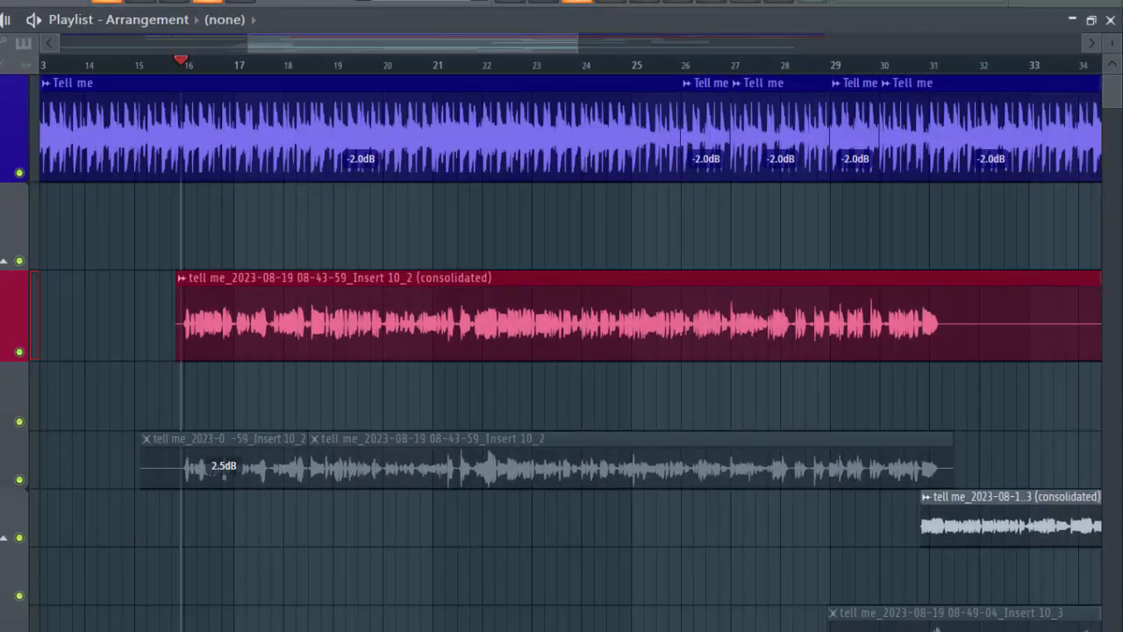
click(615, 3)
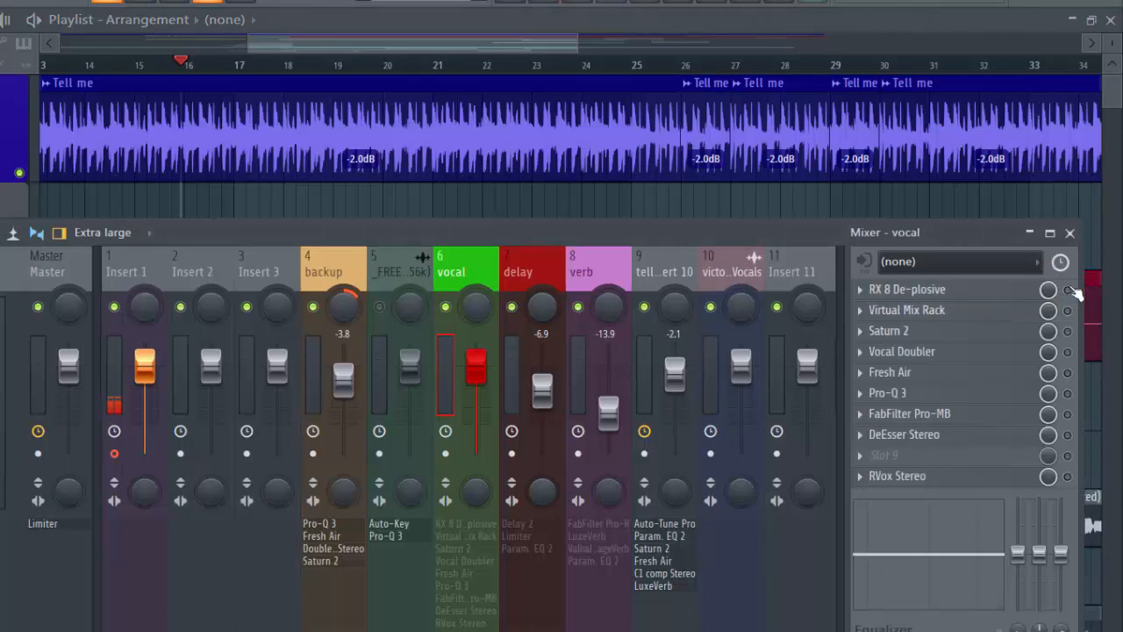
click(921, 299)
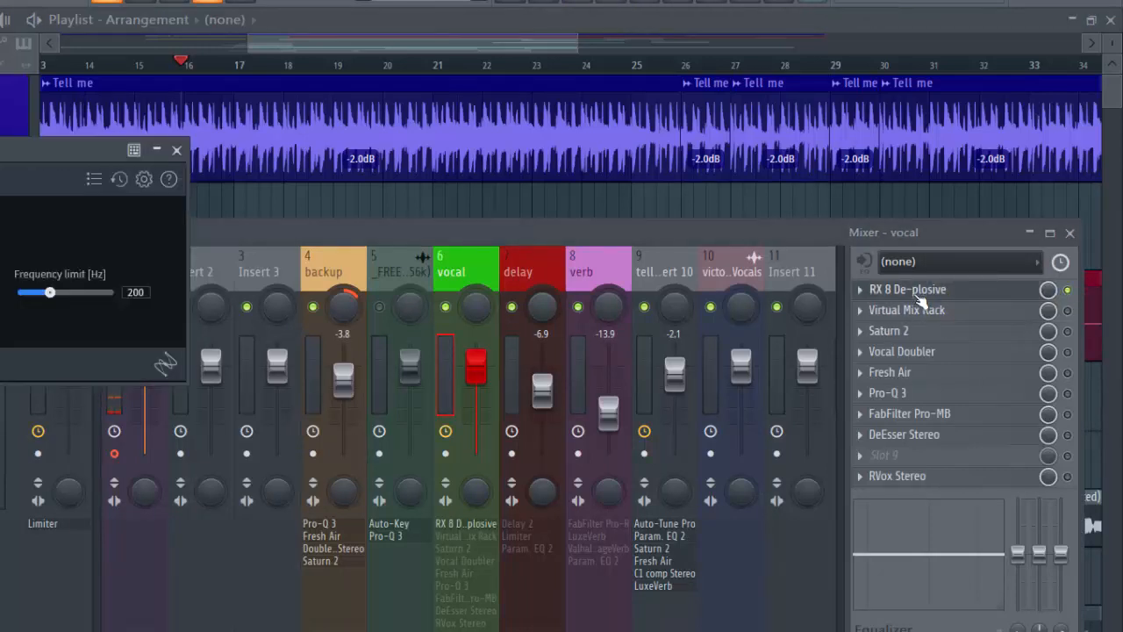
drag(53, 141, 396, 236)
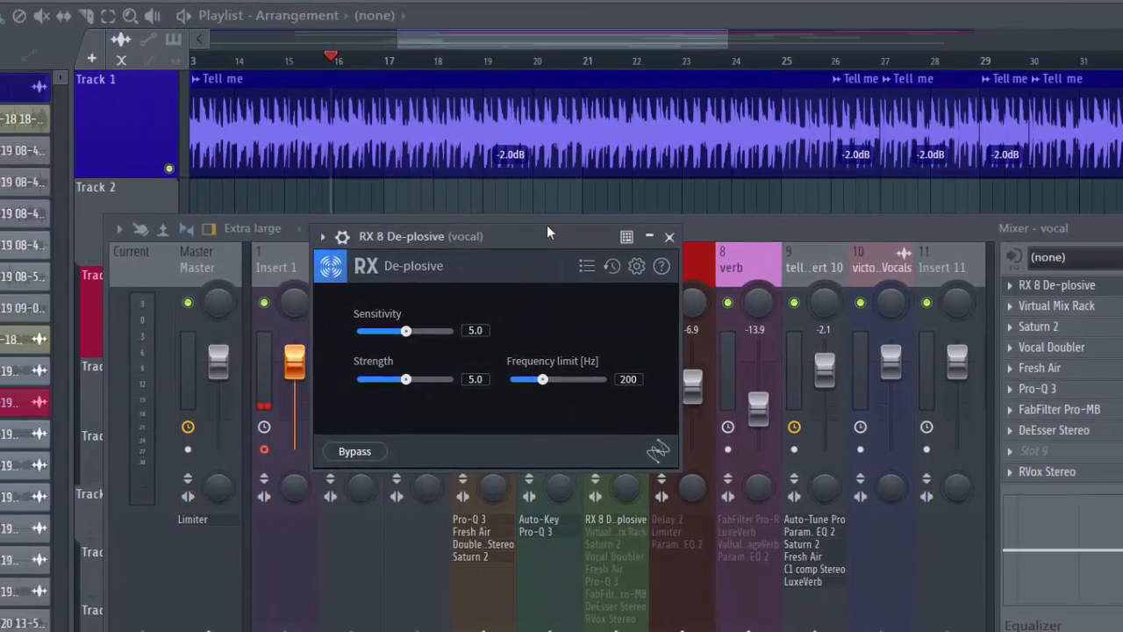
drag(546, 225, 577, 225)
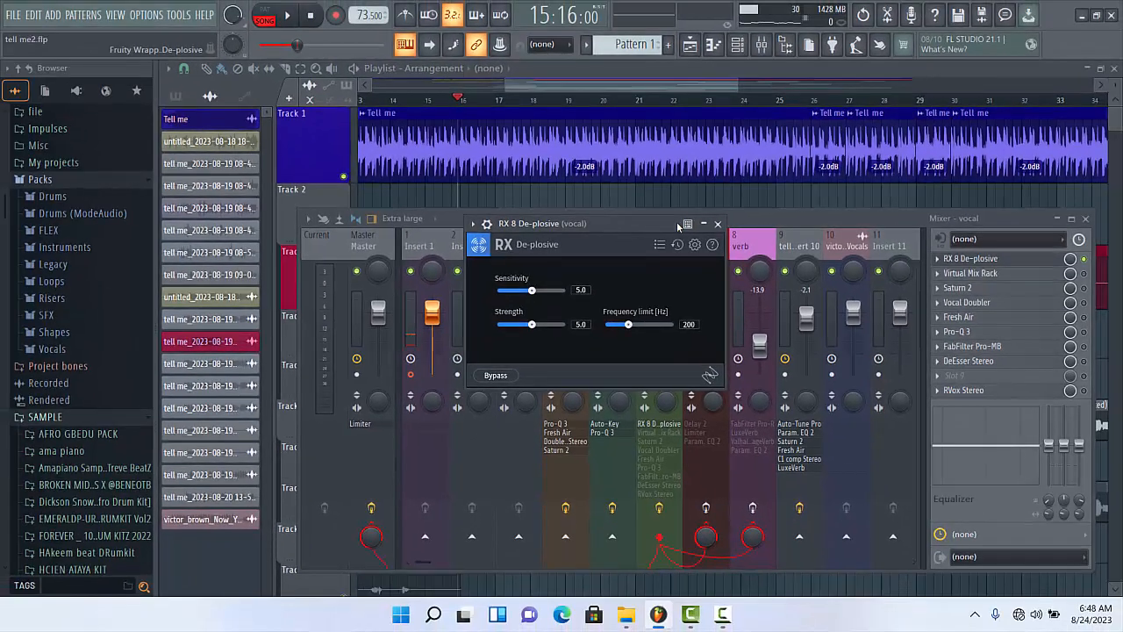
click(746, 228)
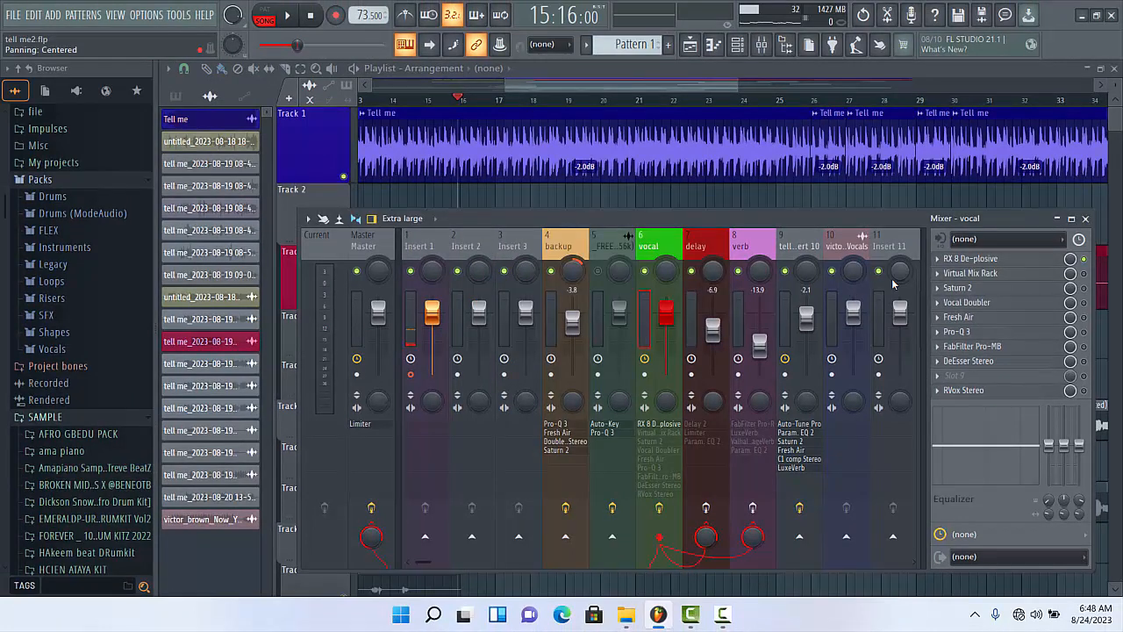
- Enable Virtual Mix Rack on the vocal track and open it with the plugin wrapper's detailed settings hidden
click(1084, 272)
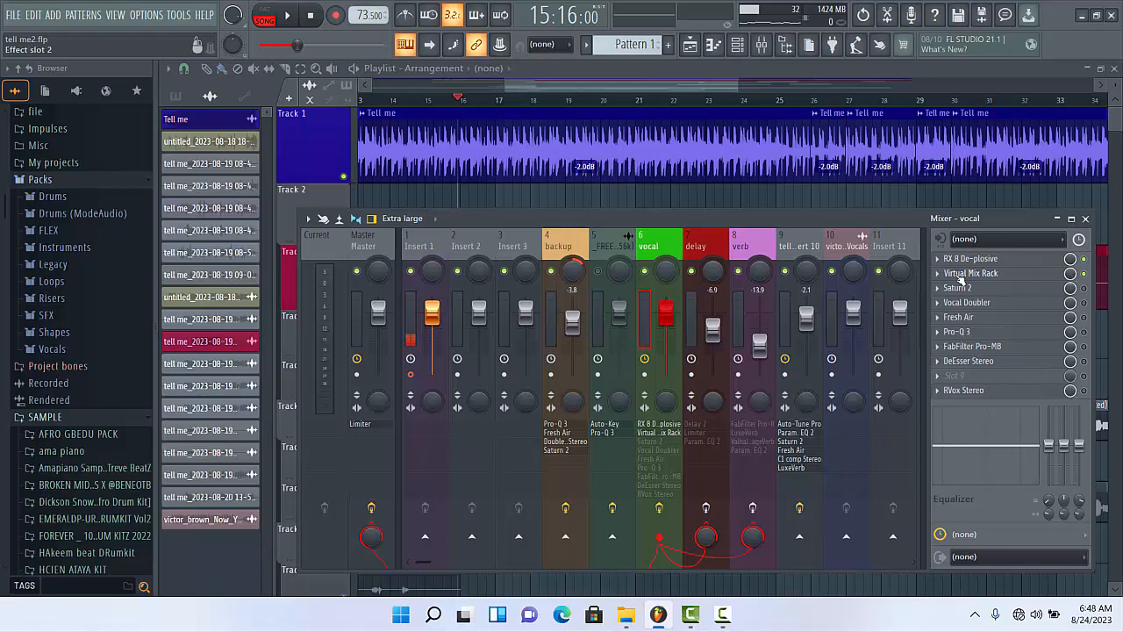
click(960, 274)
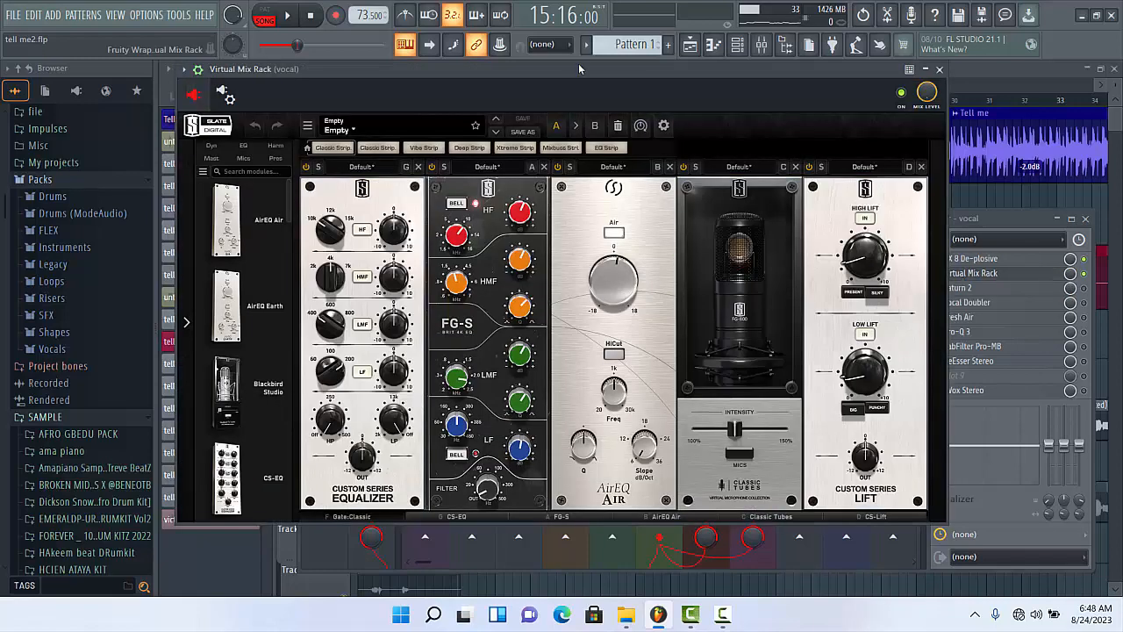
drag(579, 64, 674, 110)
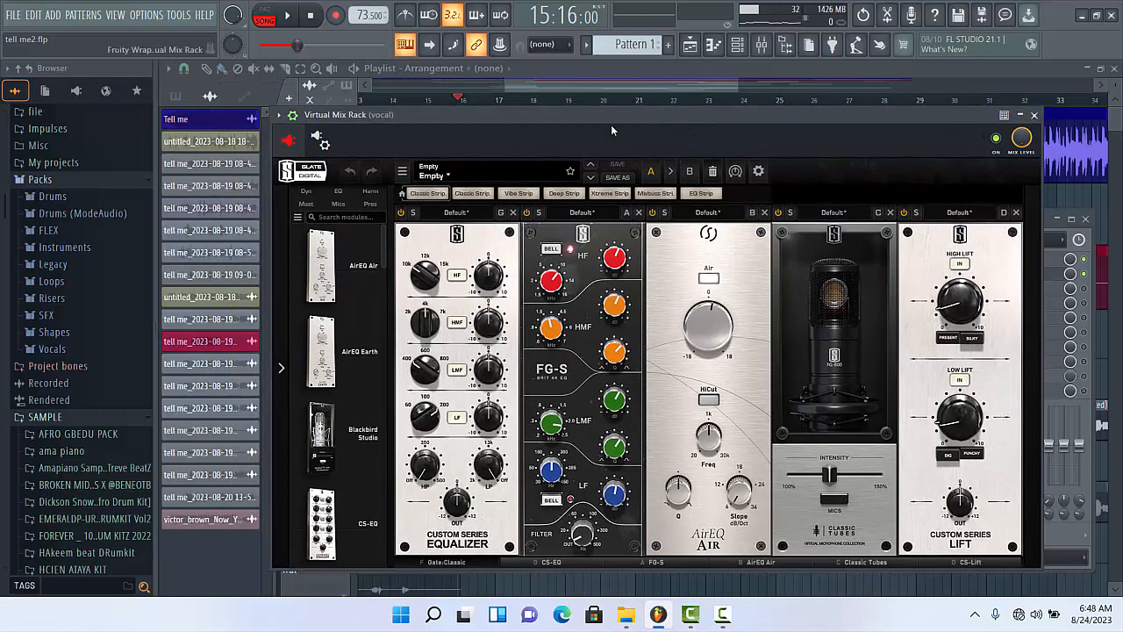
click(296, 115)
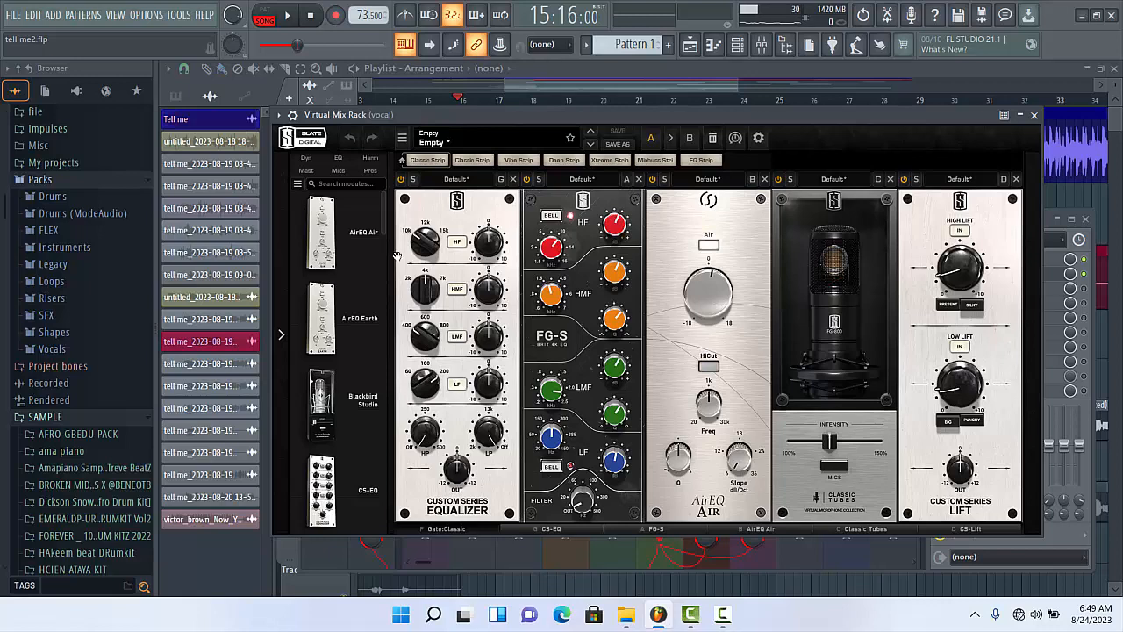
- Add the FG-116 Modern module in front of the Custom Series Equalizer, and remove it from the rack again
click(388, 223)
drag(385, 216, 379, 300)
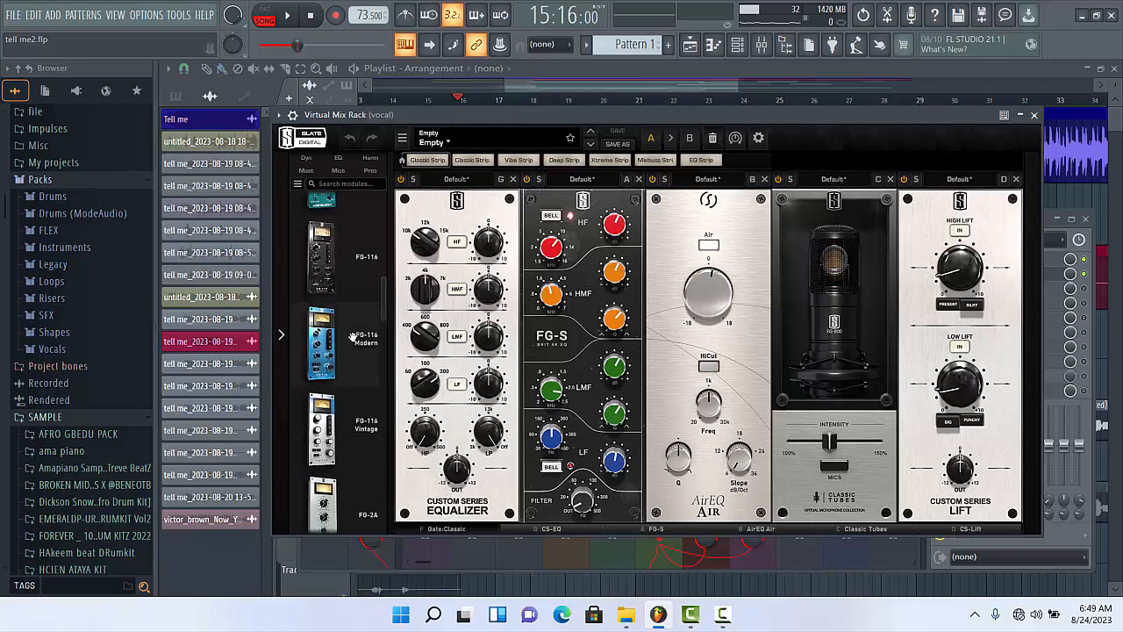
drag(353, 337, 438, 312)
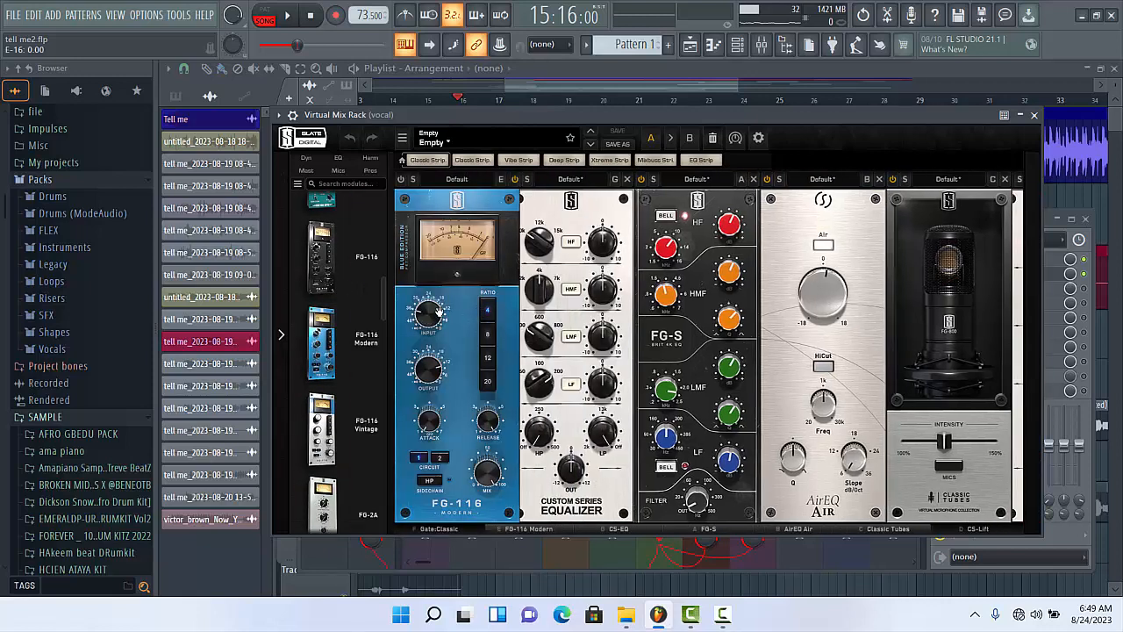
click(513, 179)
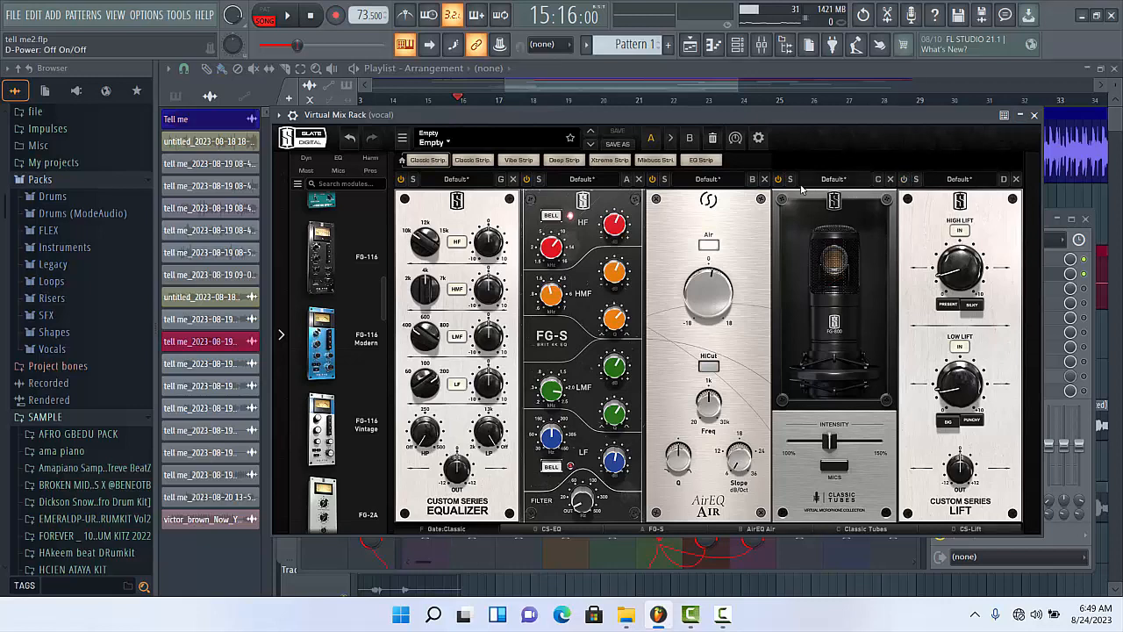
- Switch off the modules in the Virtual Mix Rack and look over the whole chain from Gate:Classic to CS-Lift
click(777, 181)
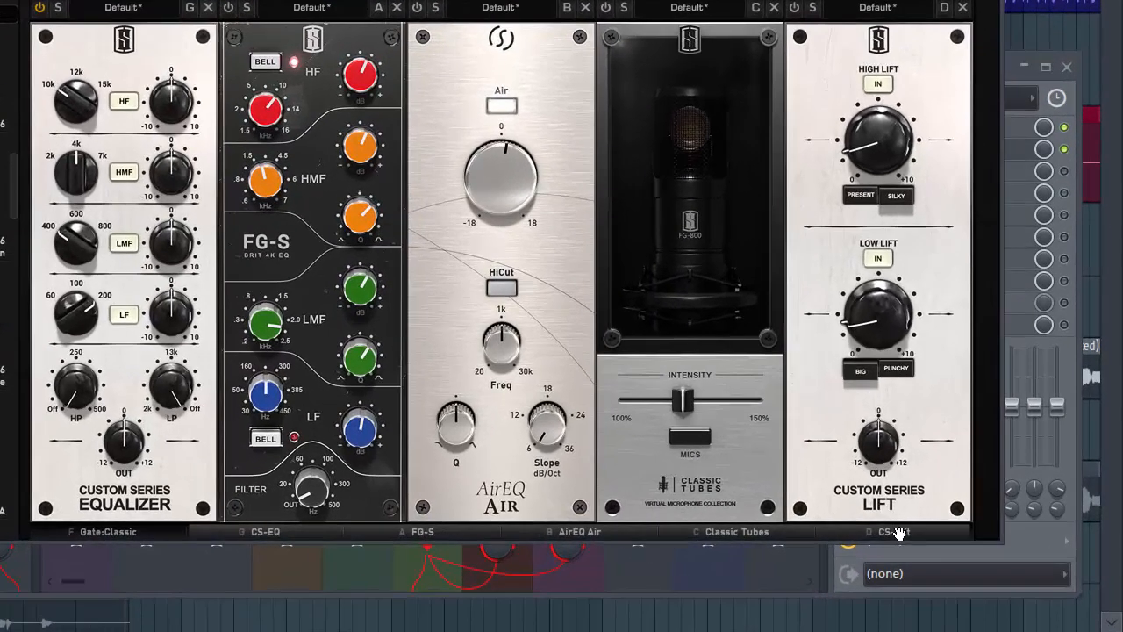
drag(963, 537, 415, 547)
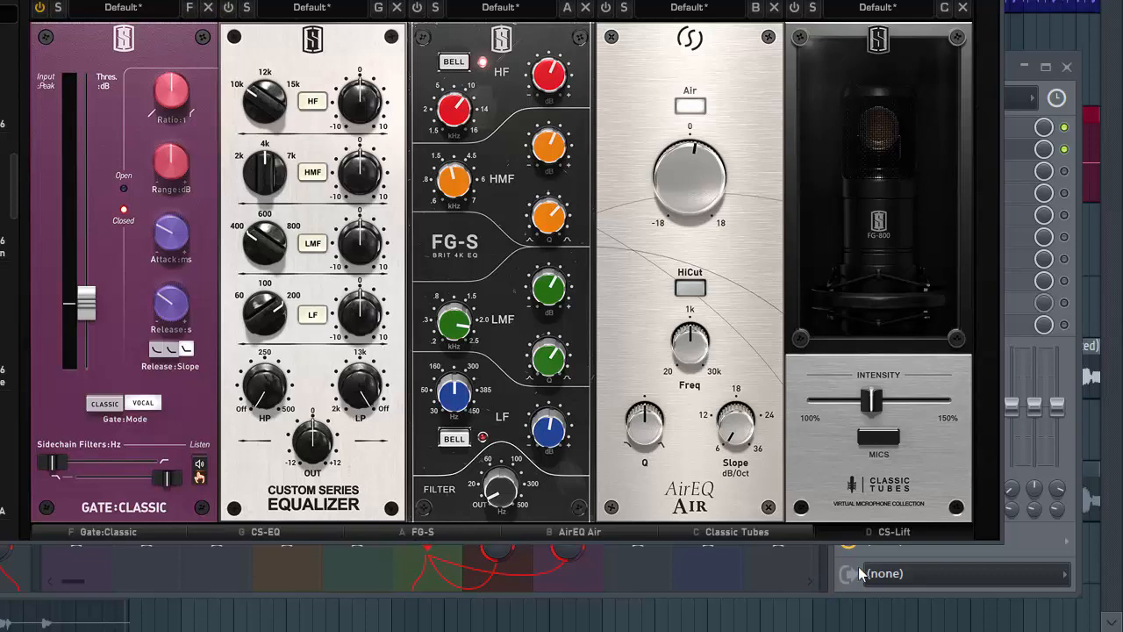
drag(777, 531, 935, 532)
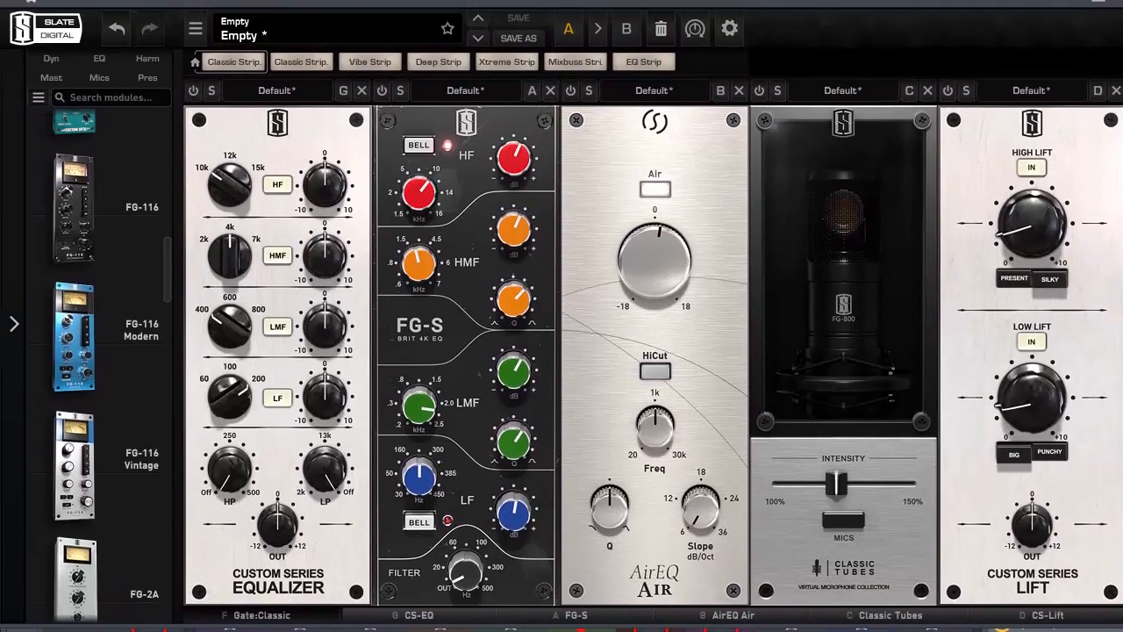
drag(428, 515, 269, 515)
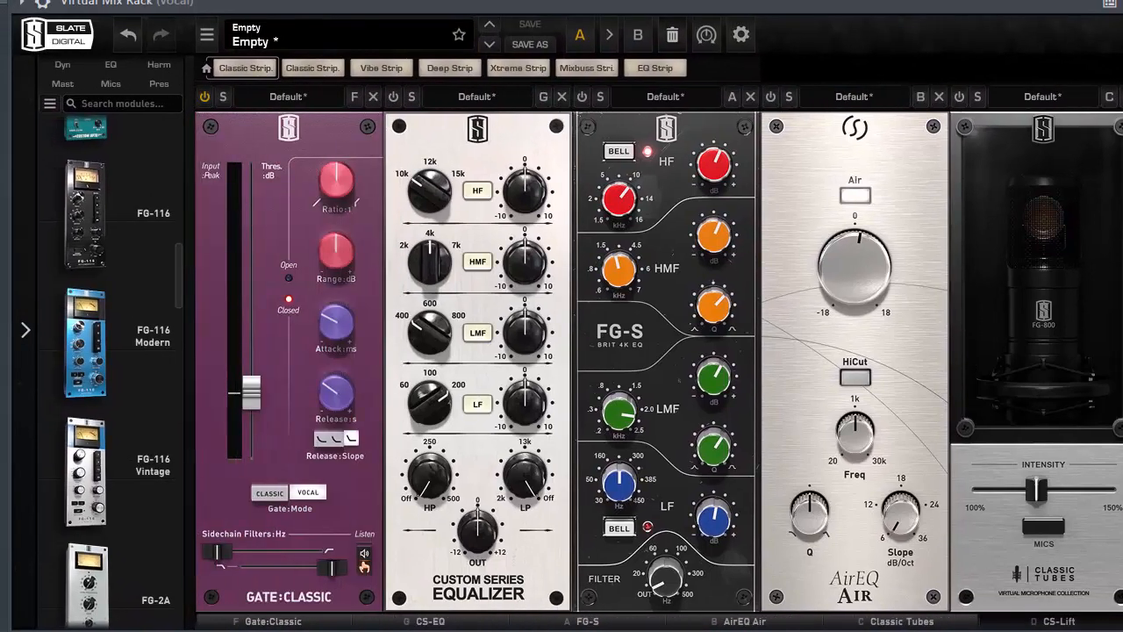
mouse_move(904, 609)
mouse_down()
mouse_move(1090, 592)
mouse_move(888, 608)
mouse_up()
drag(181, 273, 182, 320)
scroll(182, 320, up, 3)
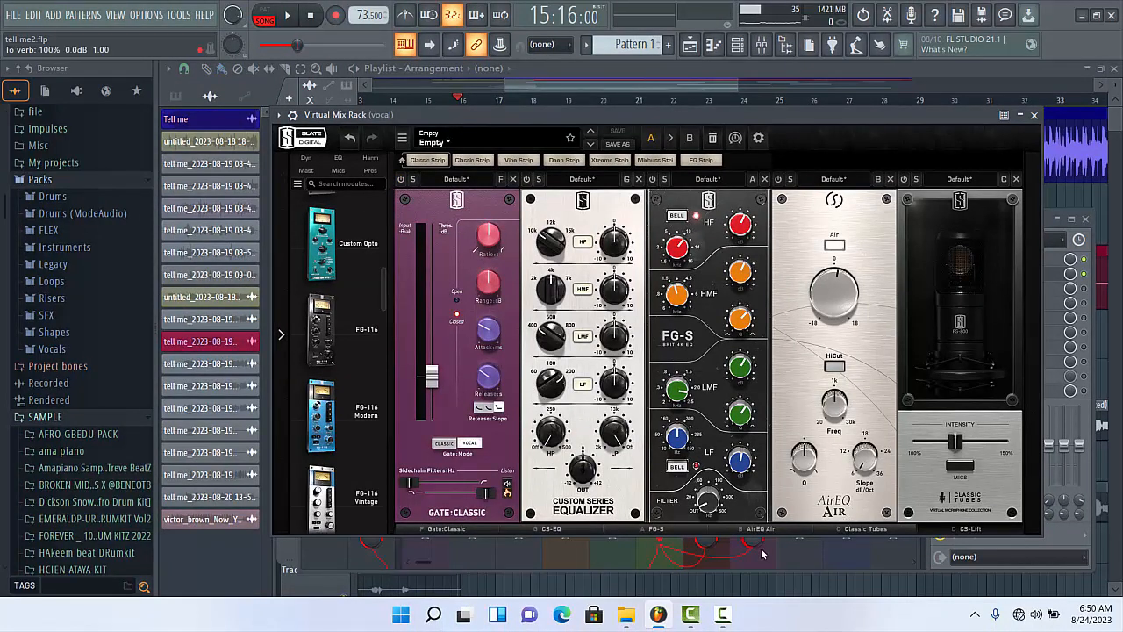
- Switch on the Gate:Classic module and set its threshold slightly below -40 dB while the vocal plays
click(402, 180)
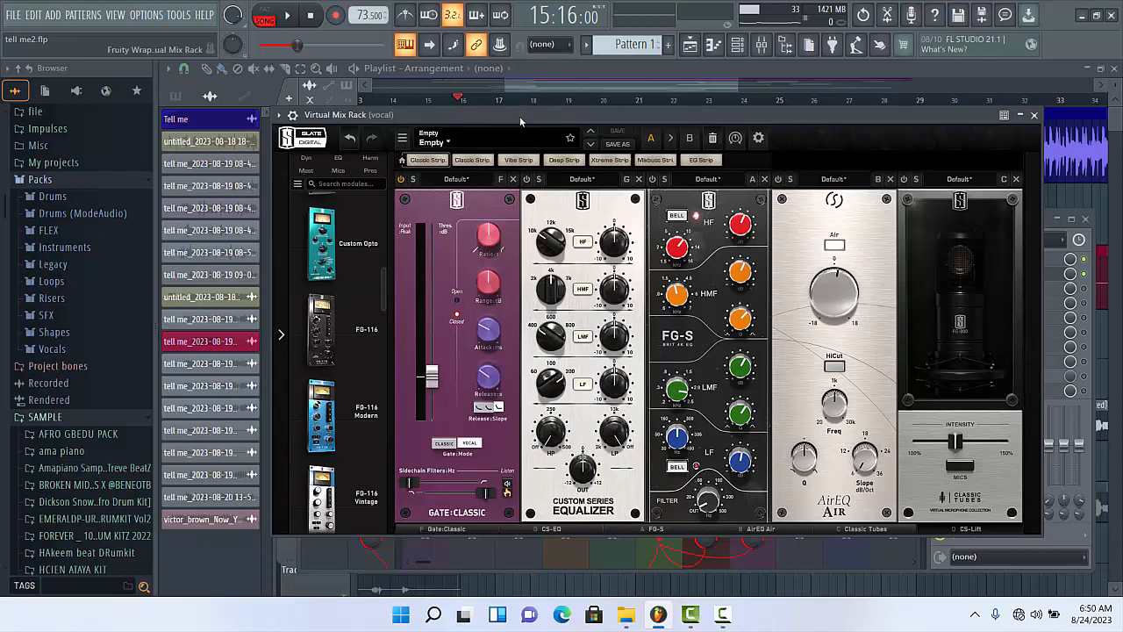
key(space)
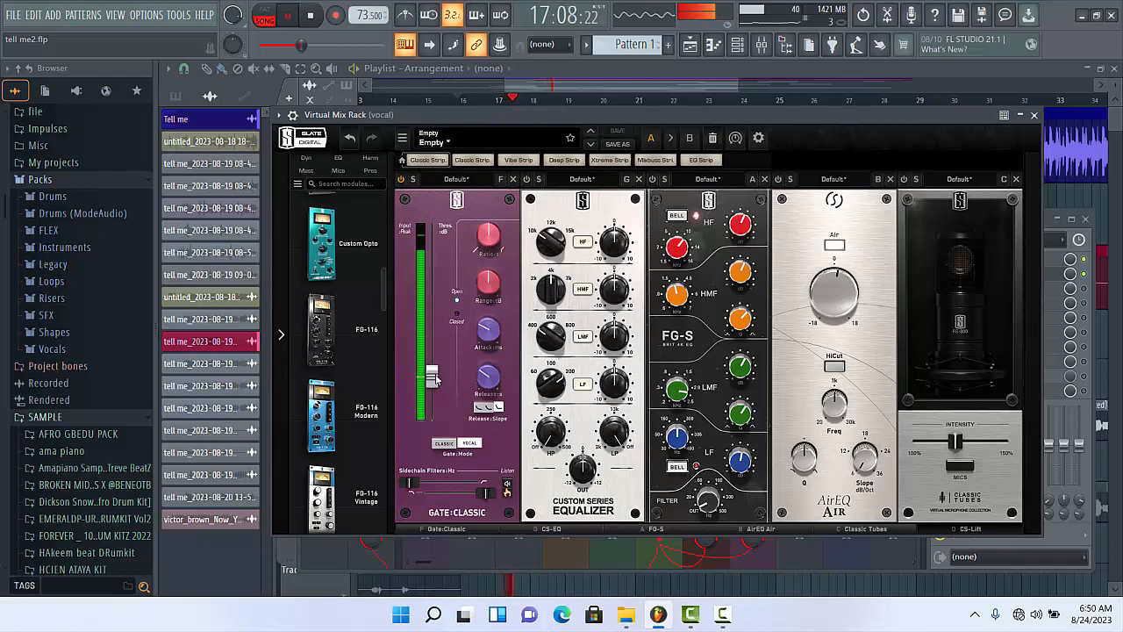
drag(432, 378, 436, 333)
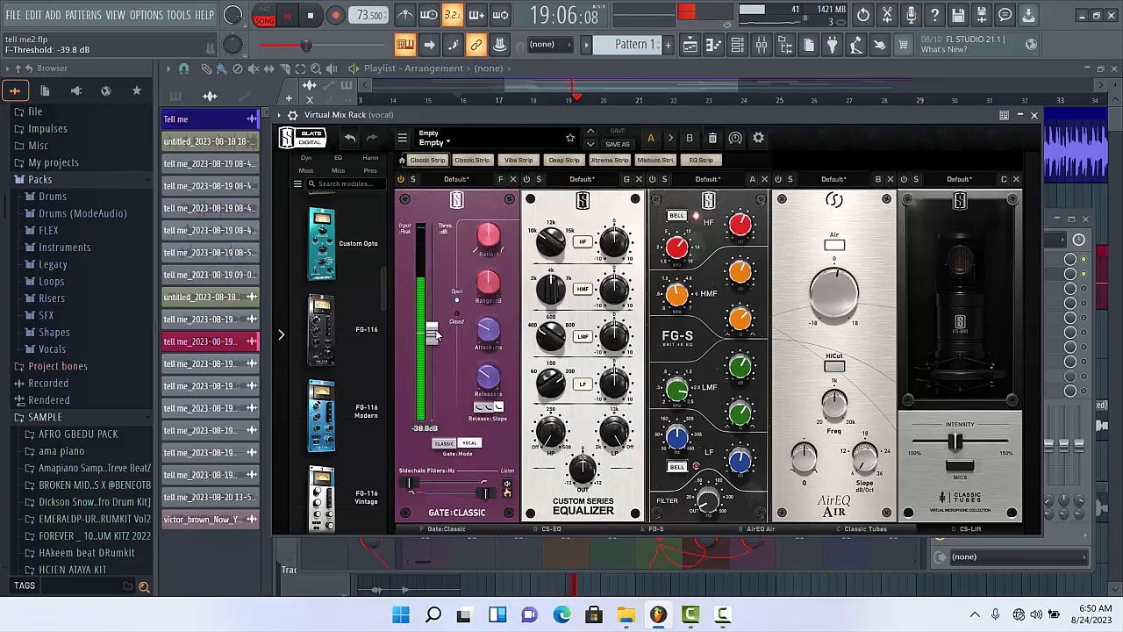
drag(435, 334, 432, 343)
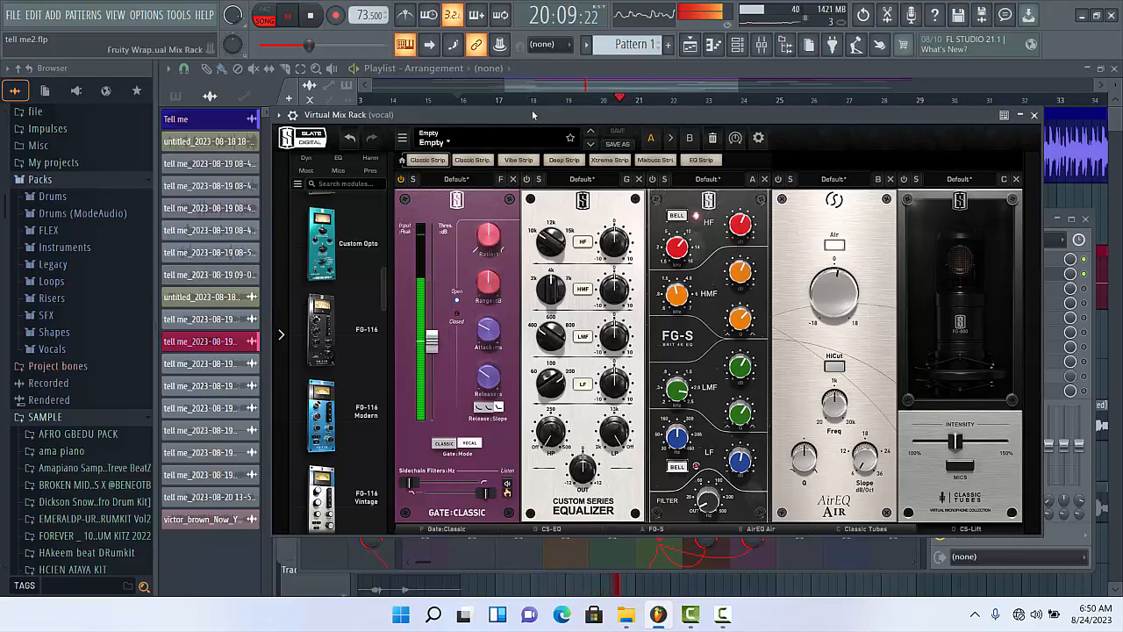
key(space)
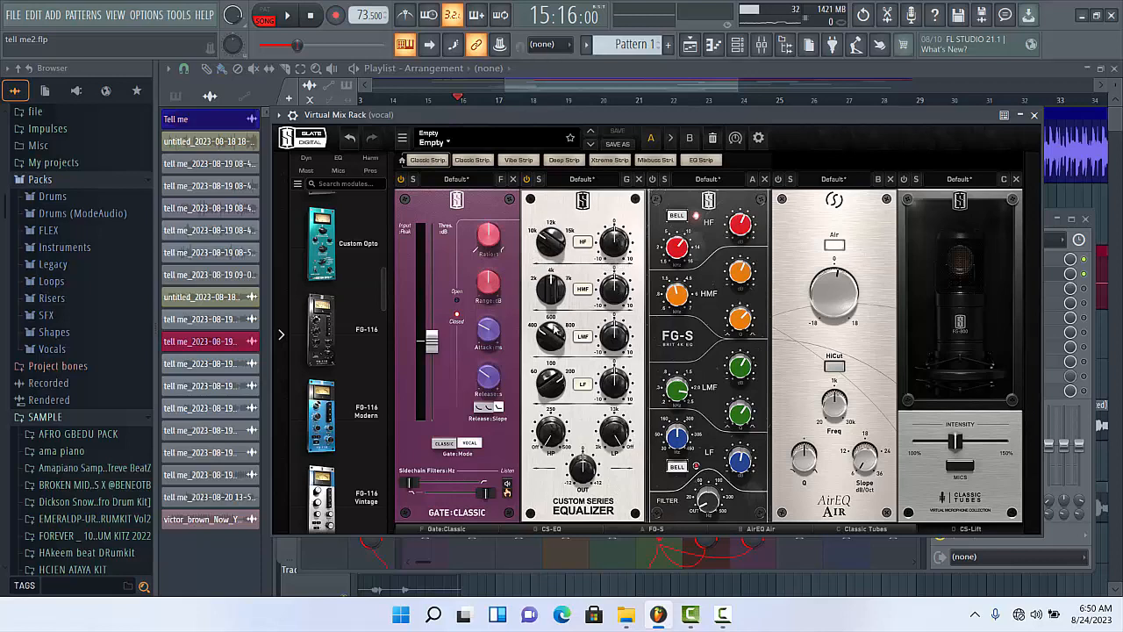
- Examine the Custom Series Equalizer's knobs and listen to the vocal through the gate and the equalizer
mouse_move(550, 338)
mouse_move(562, 442)
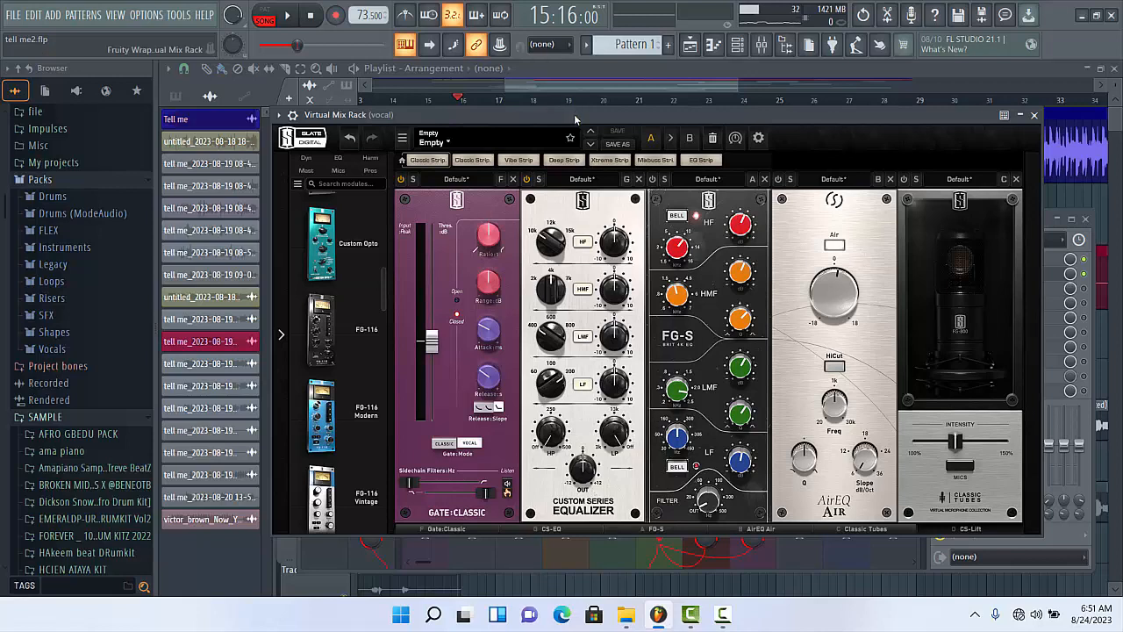
key(space)
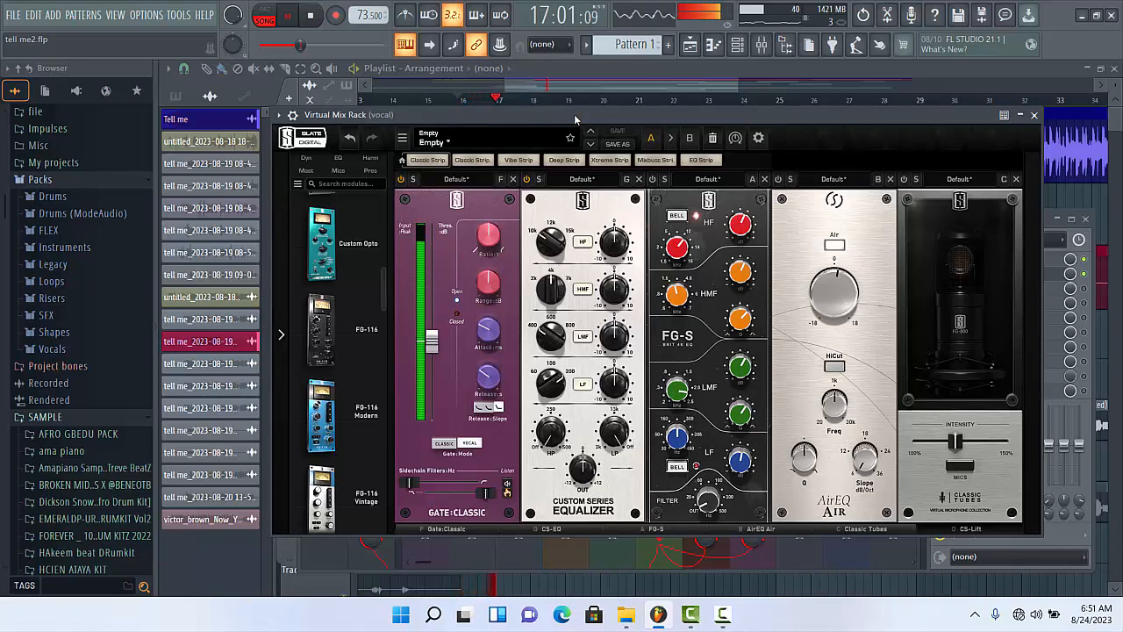
drag(575, 120, 569, 123)
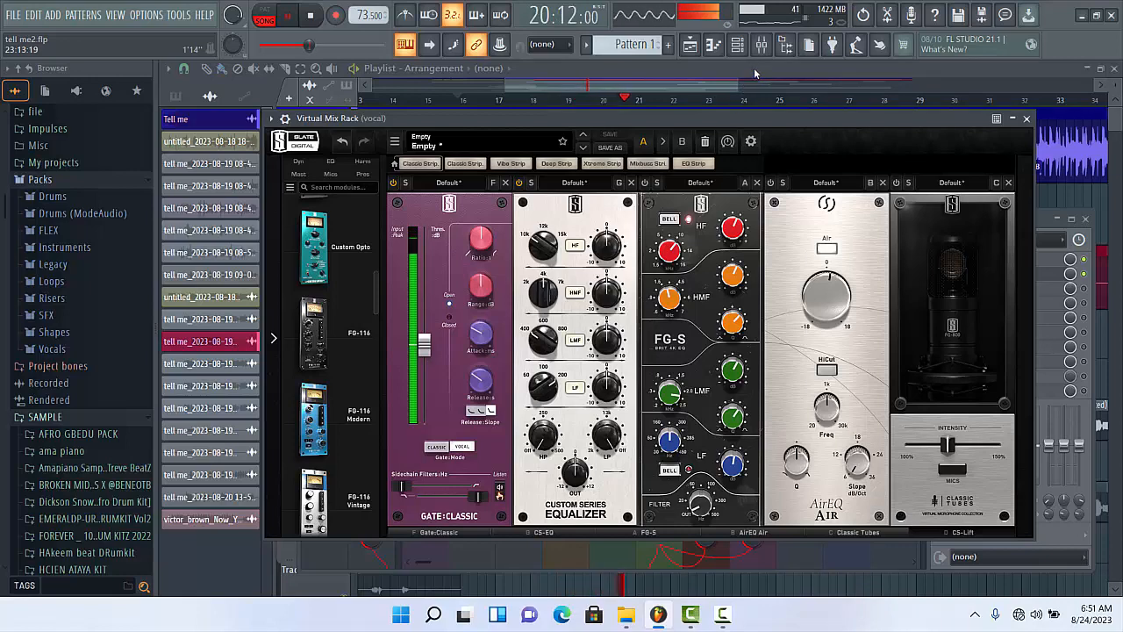
key(space)
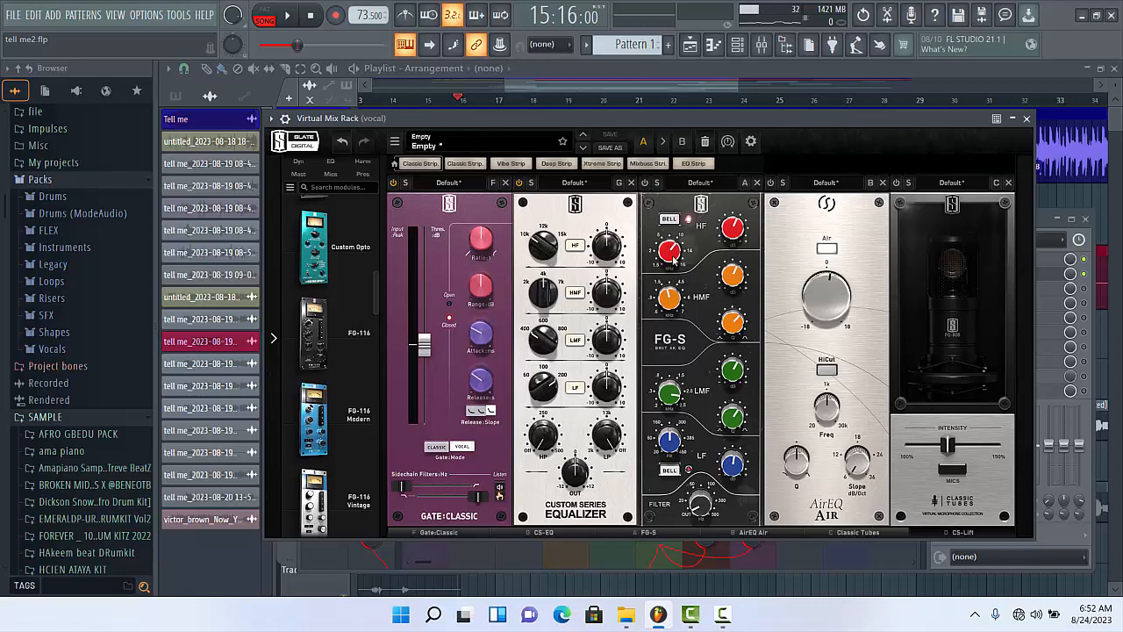
- Examine the FG-S equalizer's HF, HMF, LMF, LF and filter knobs
mouse_move(737, 233)
mouse_move(730, 285)
mouse_move(712, 388)
mouse_move(748, 411)
mouse_move(725, 475)
mouse_move(698, 514)
- Close the Virtual Mix Rack, reopen it from the vocal track's effect slot and listen to the vocal through it
click(802, 77)
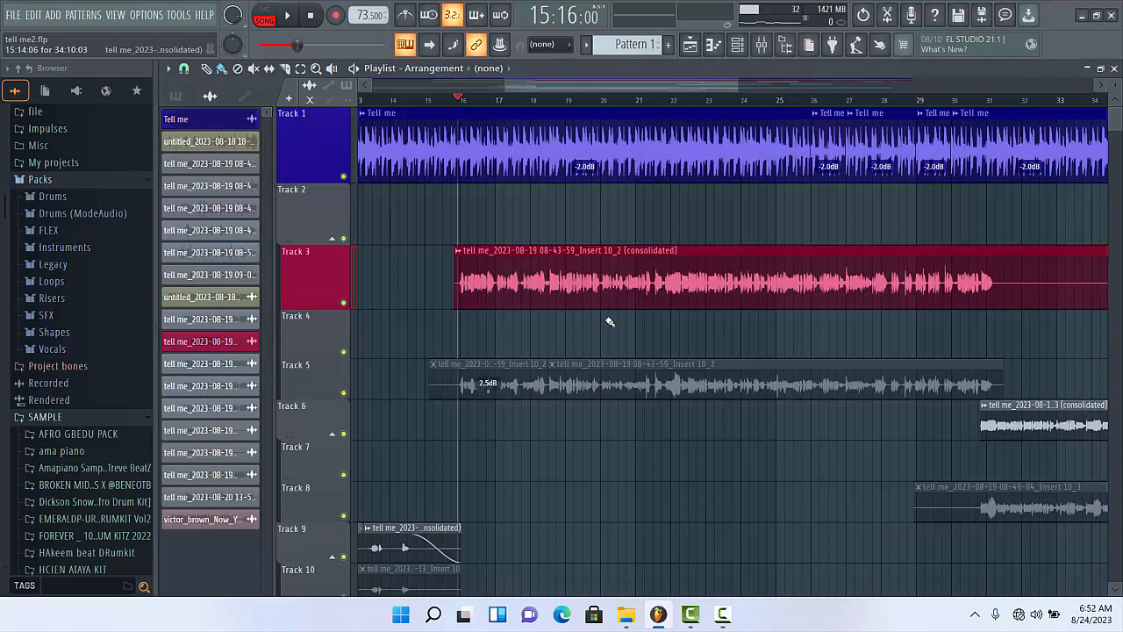
click(762, 47)
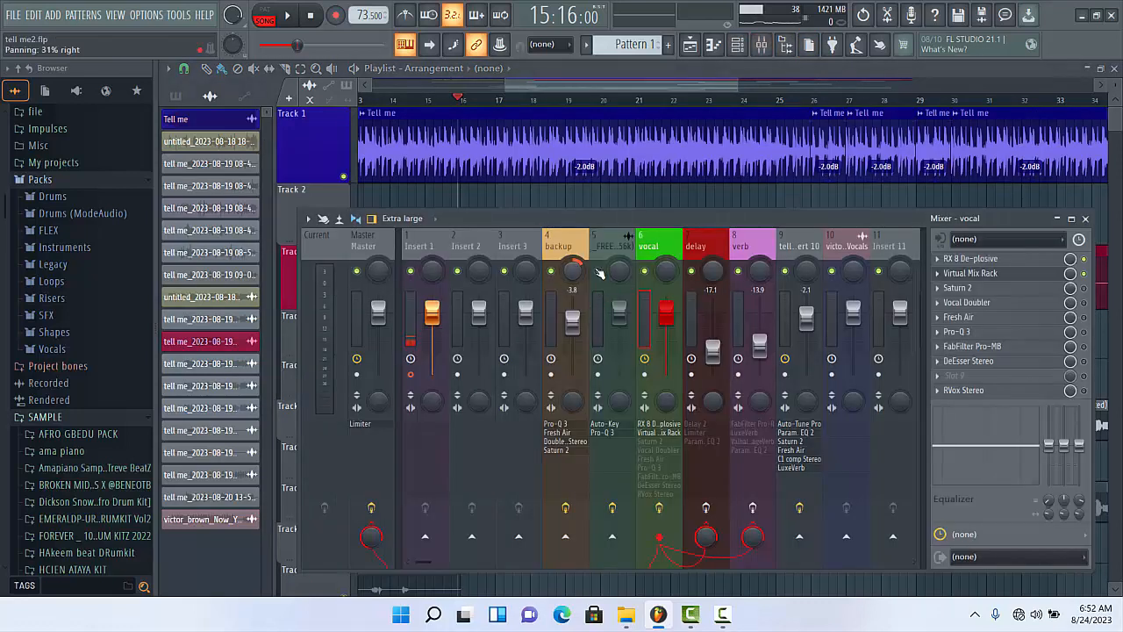
click(952, 273)
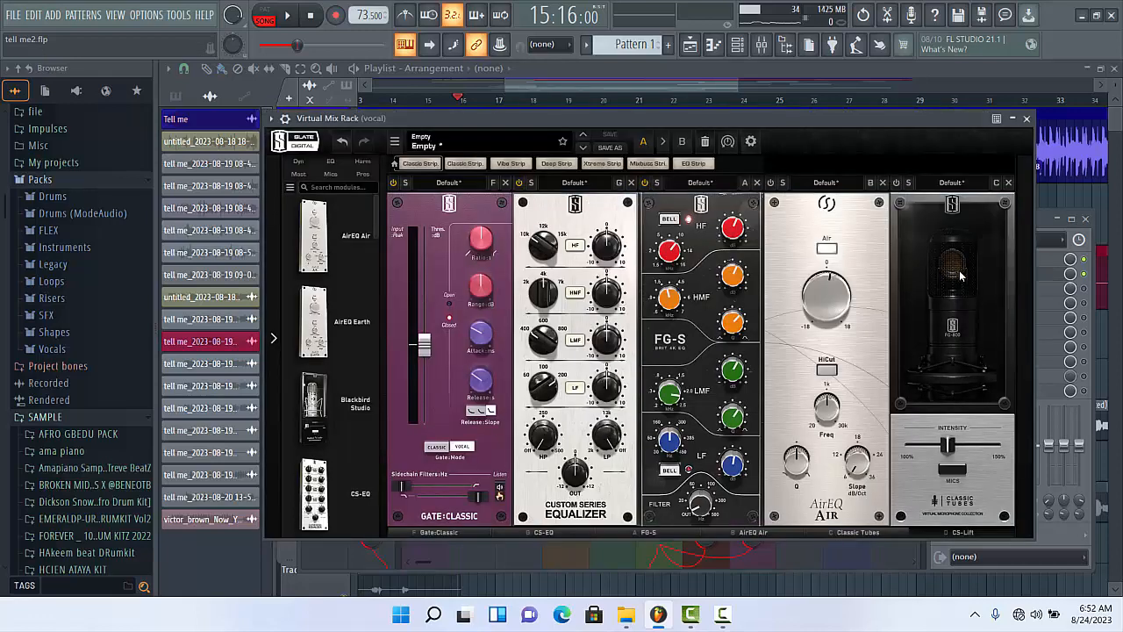
key(space)
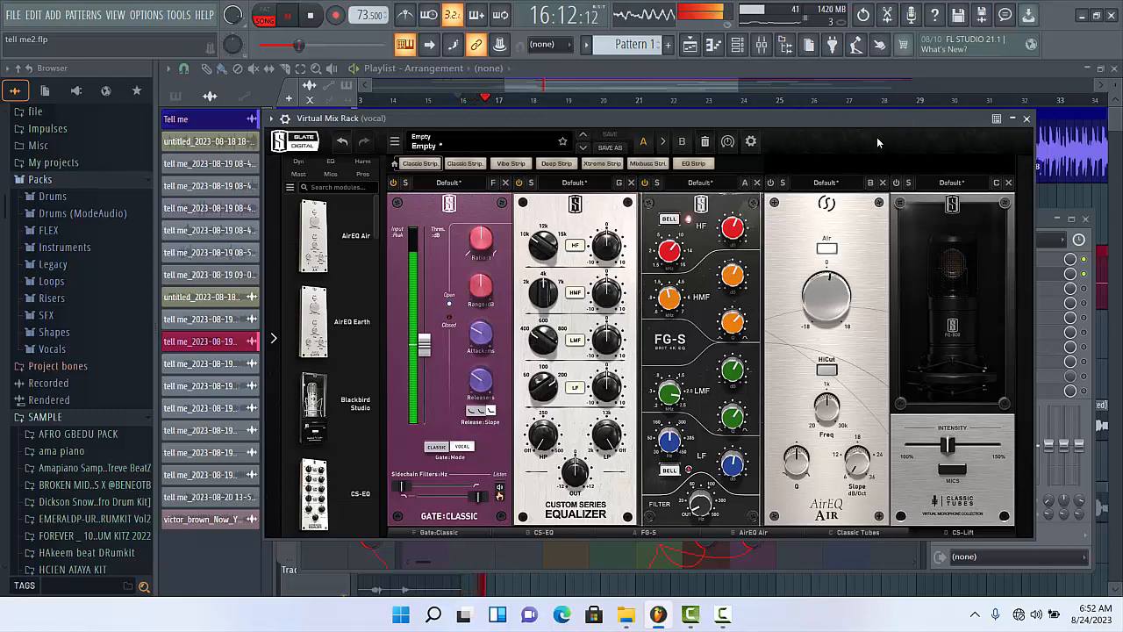
- Switch on the AirEQ Air module and listen to the vocal with its slight Air boost of 1.22 dB
drag(748, 114, 735, 126)
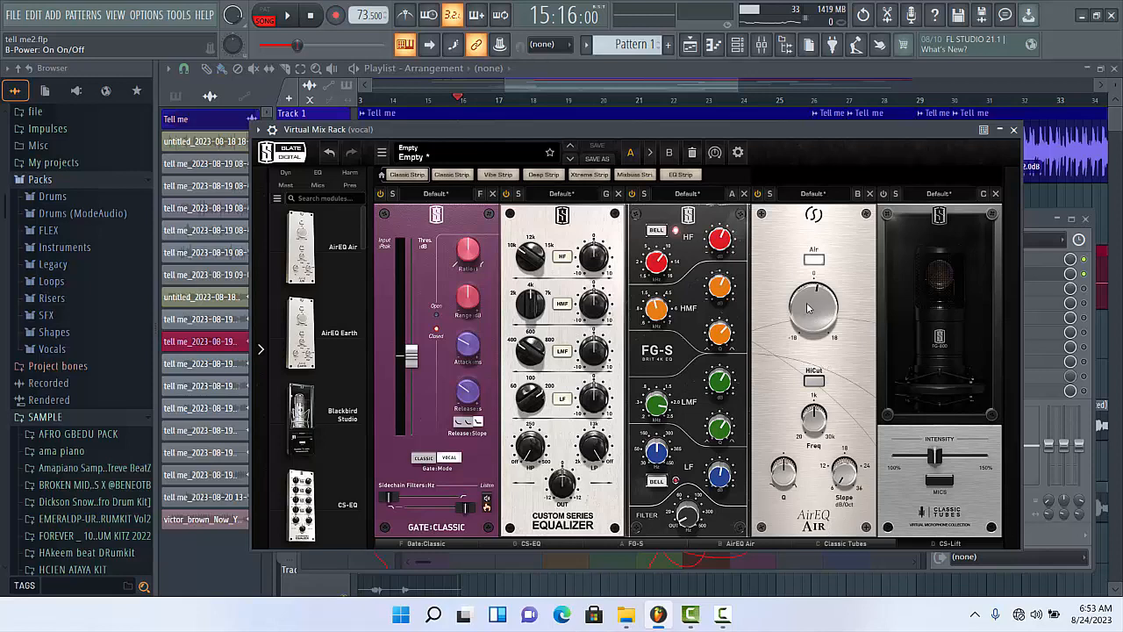
mouse_move(813, 301)
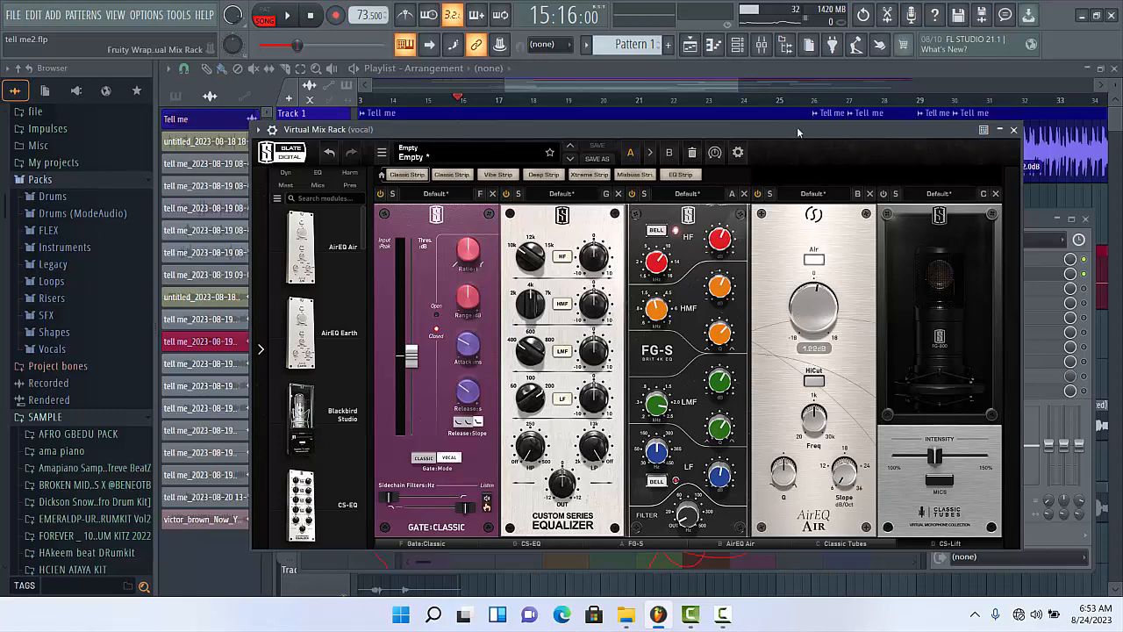
key(space)
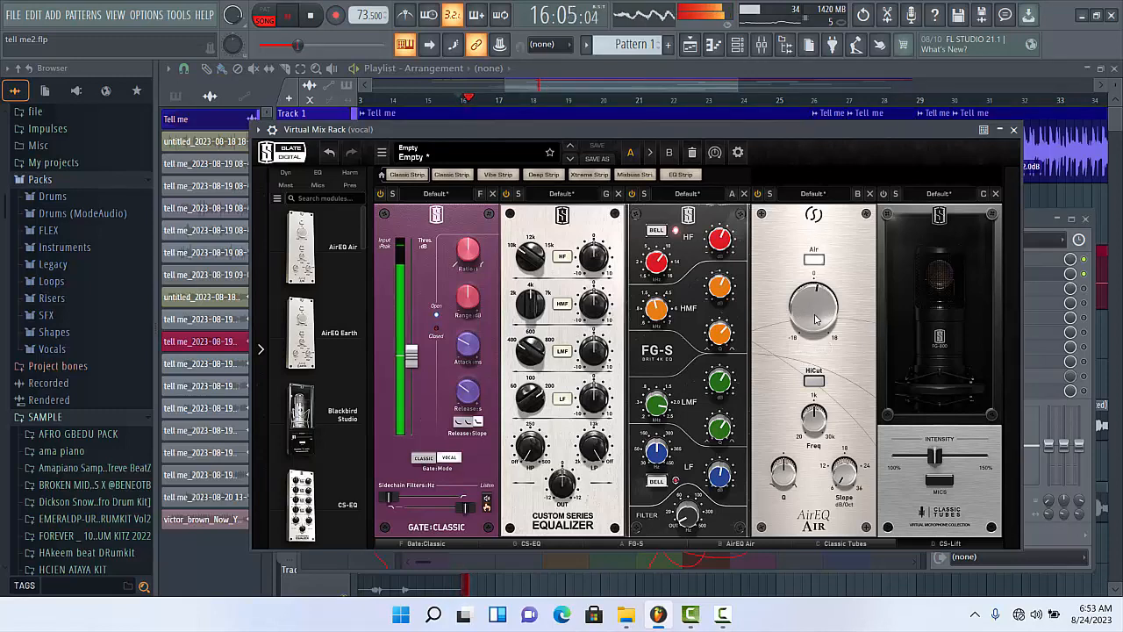
mouse_move(822, 309)
mouse_down()
mouse_move(826, 256)
mouse_move(812, 317)
mouse_up()
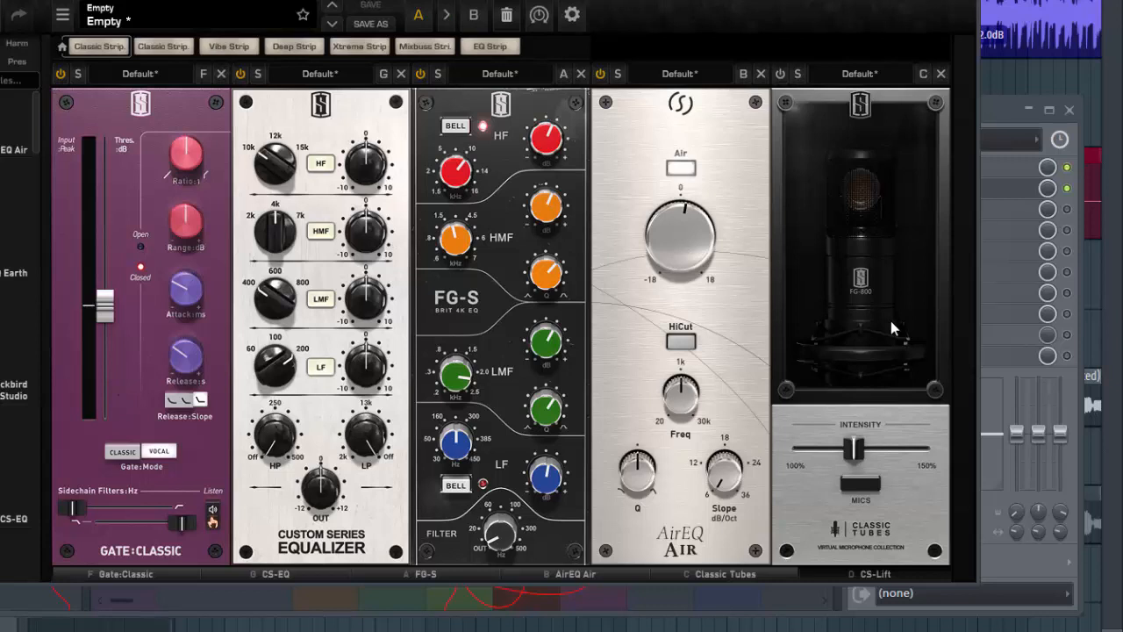
- Switch on the Classic Tubes module, open its microphone list, and try the FG-67 before returning to the FG-800
click(777, 75)
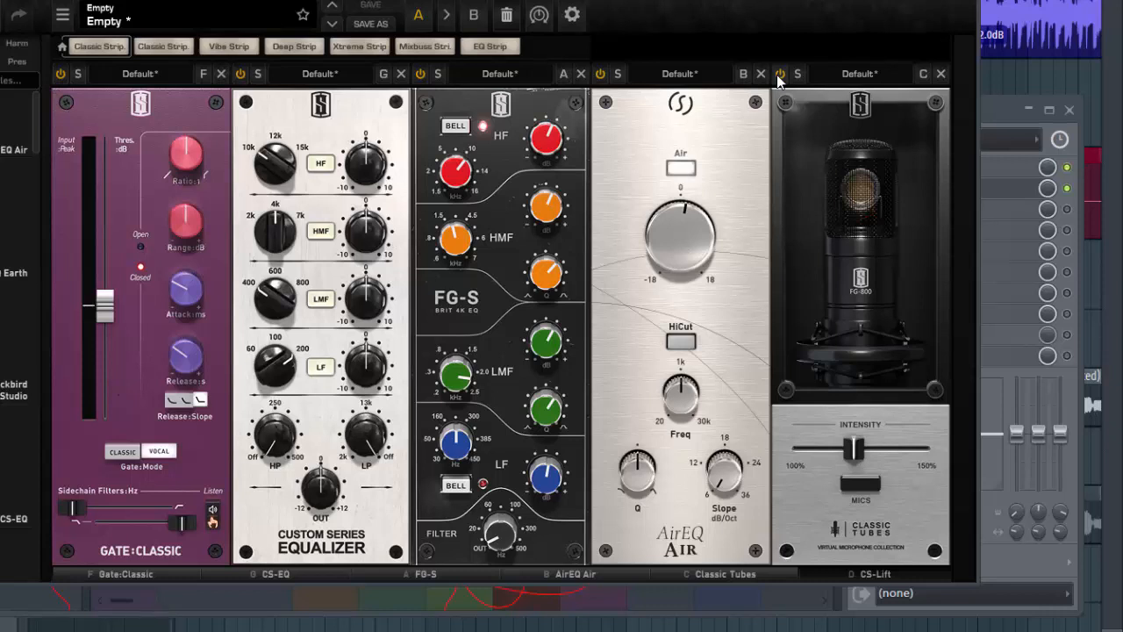
click(861, 492)
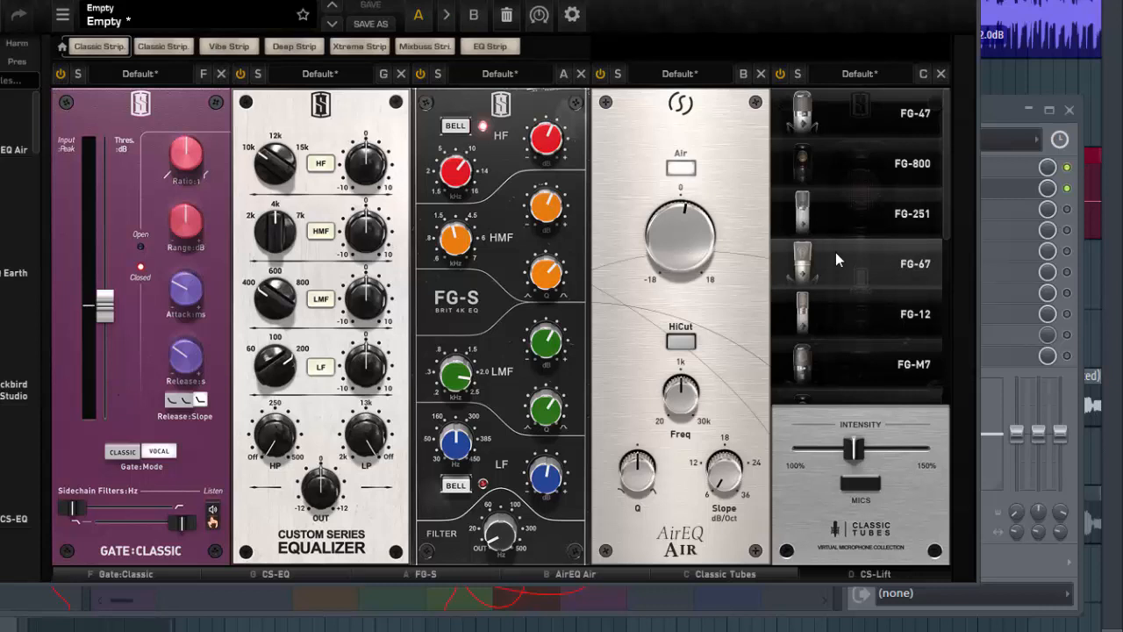
click(835, 260)
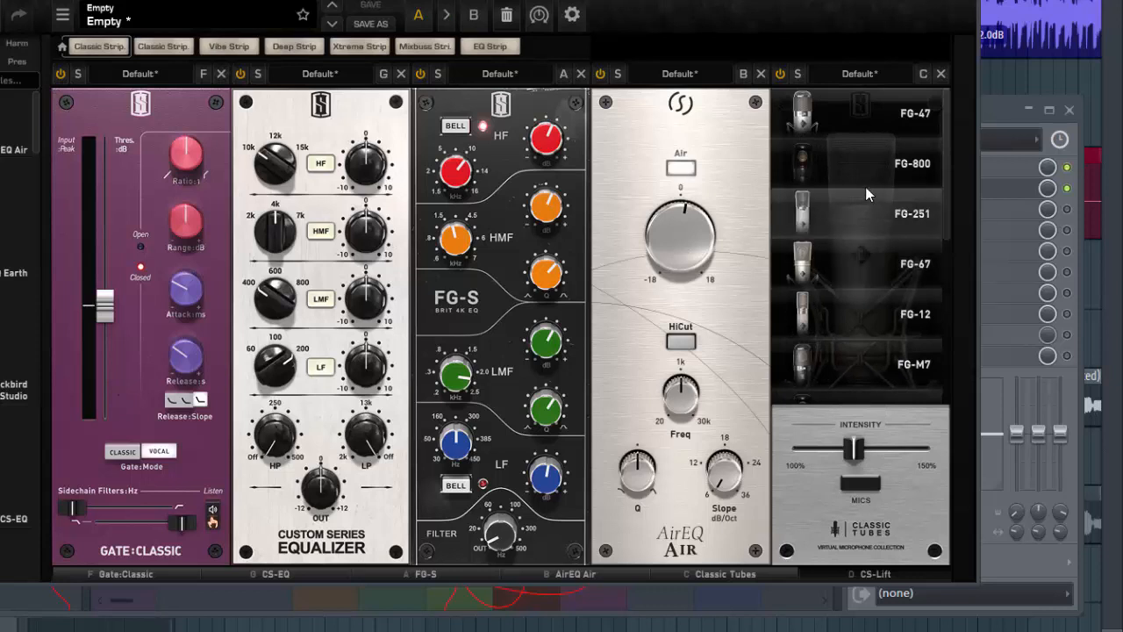
click(884, 174)
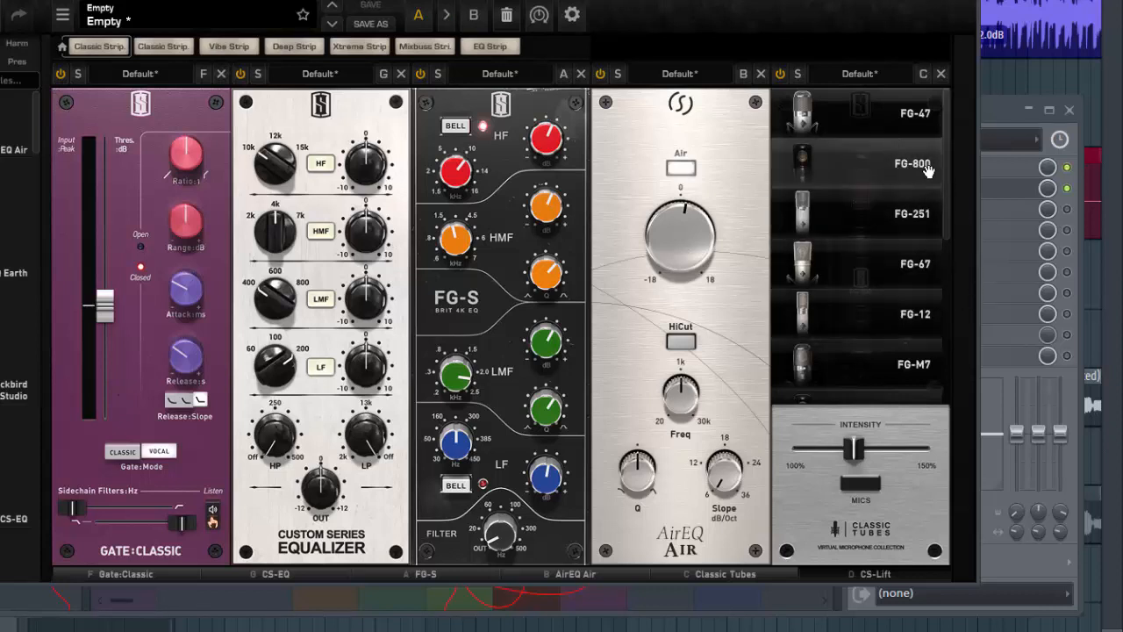
click(819, 163)
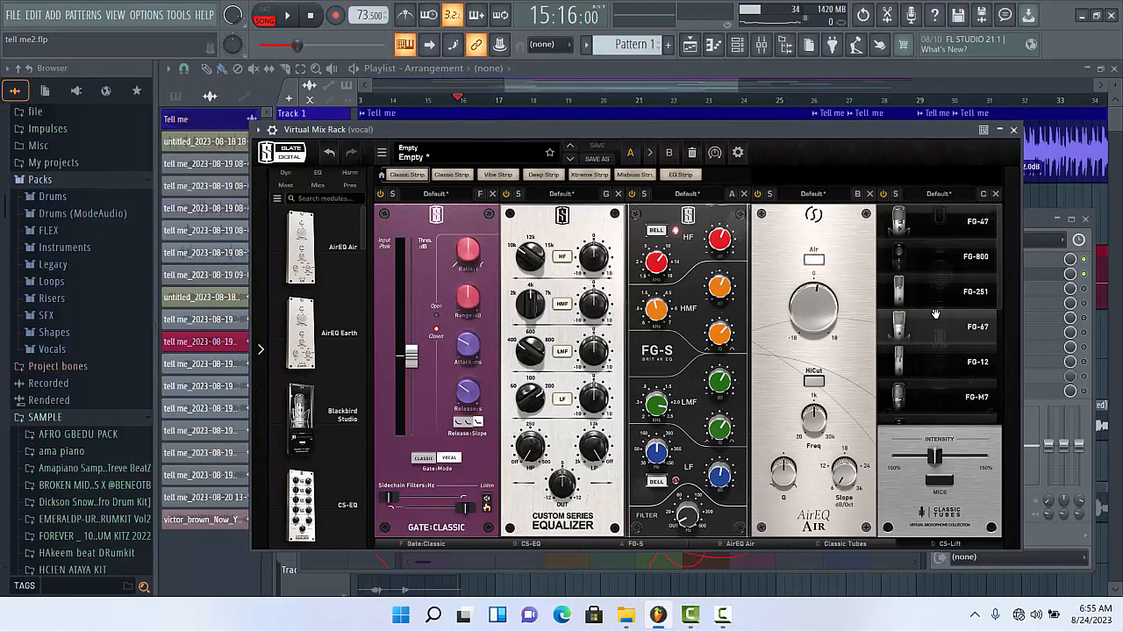
- Audition the FG-800, FG-251, FG-67, FG-12 and FG-M7 microphones in Classic Tubes while the vocal plays
click(928, 270)
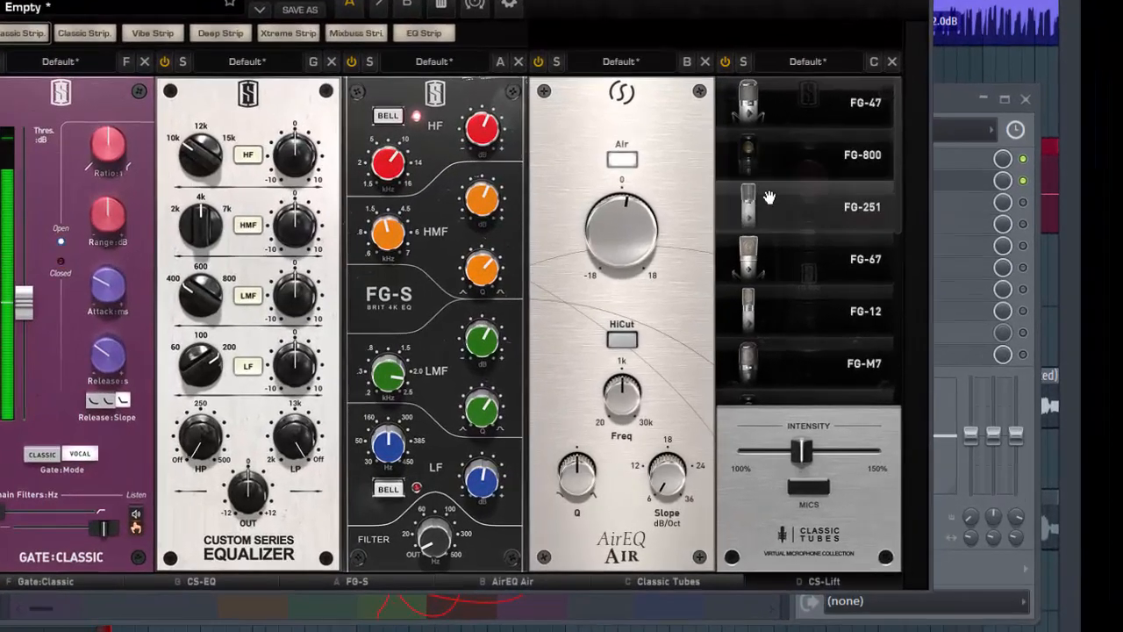
click(784, 203)
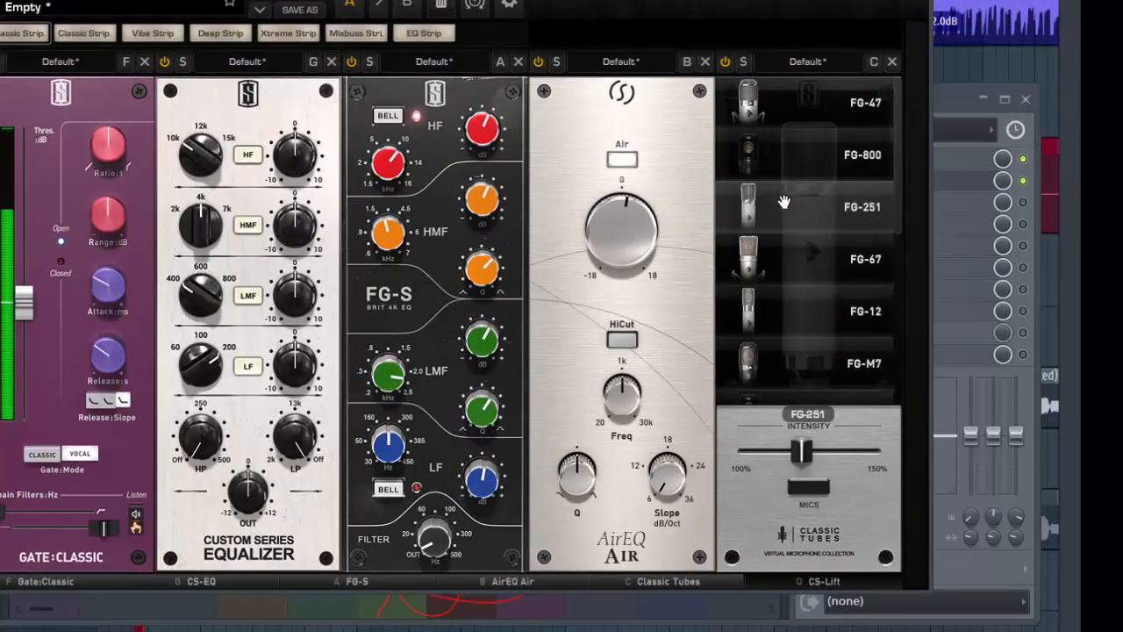
click(783, 255)
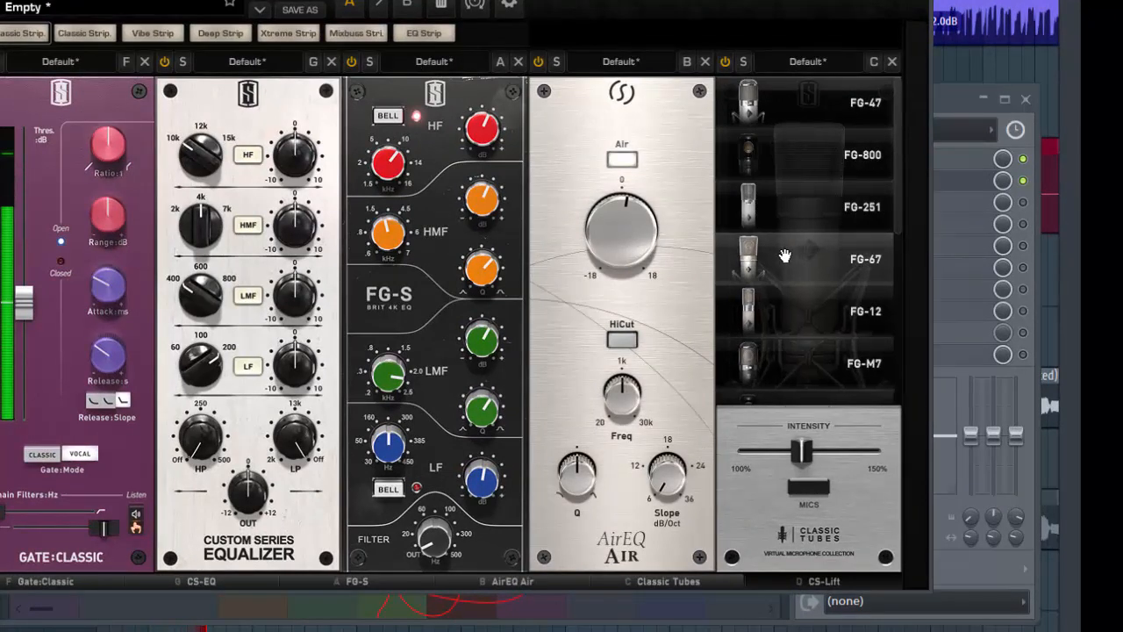
click(783, 335)
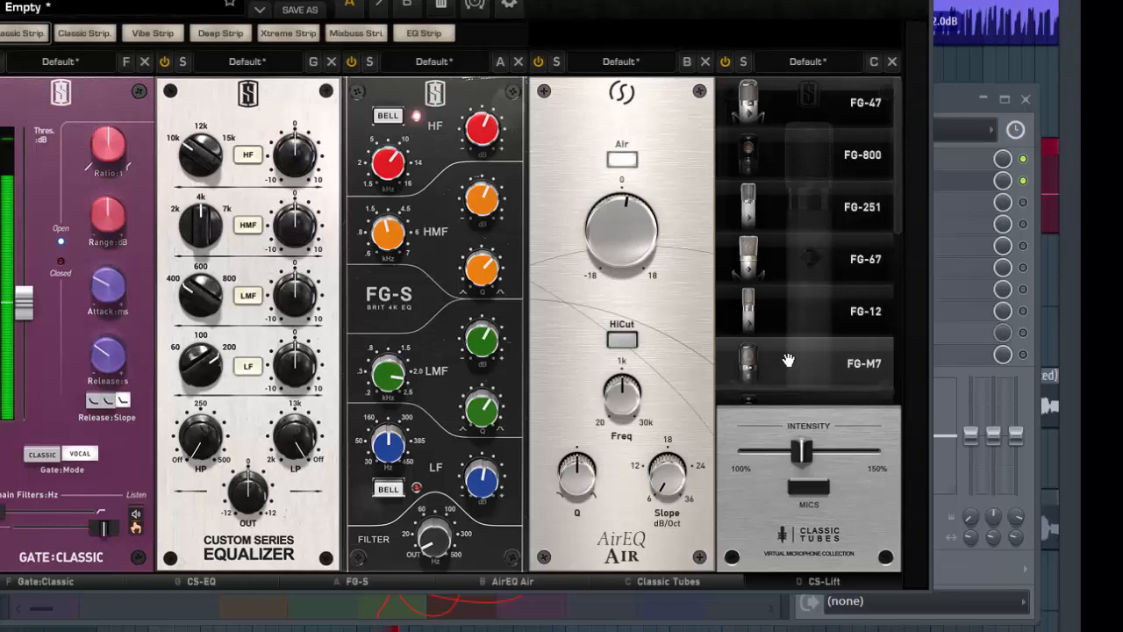
click(788, 360)
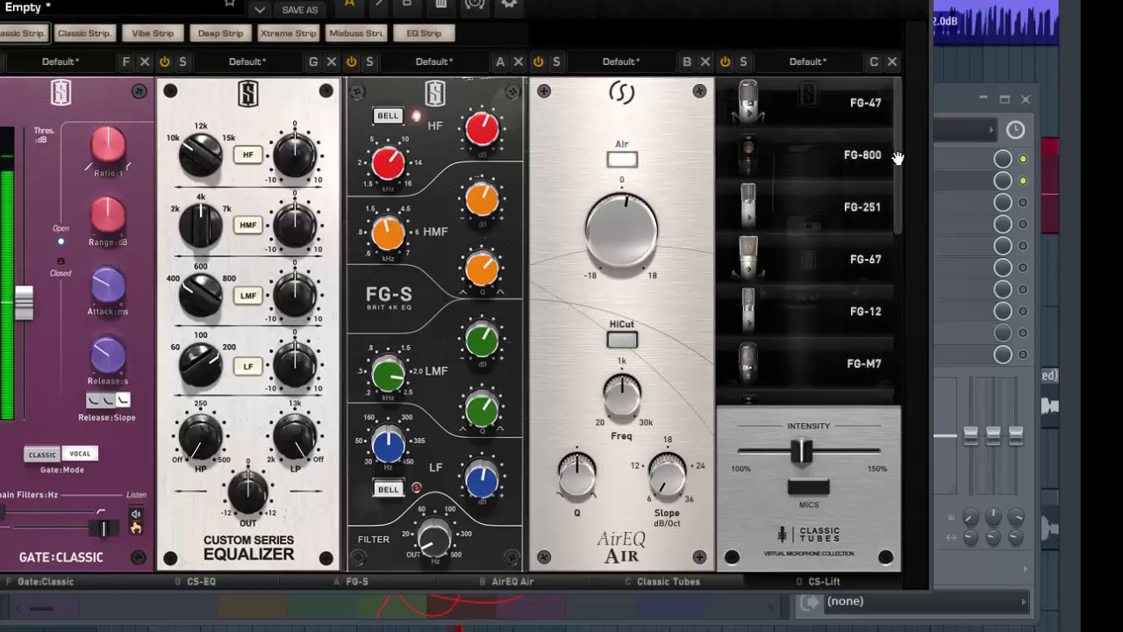
- Audition the FG-800M, FG-269 and FG-47 mk2 microphones on the playing vocal
drag(899, 178, 897, 234)
click(838, 267)
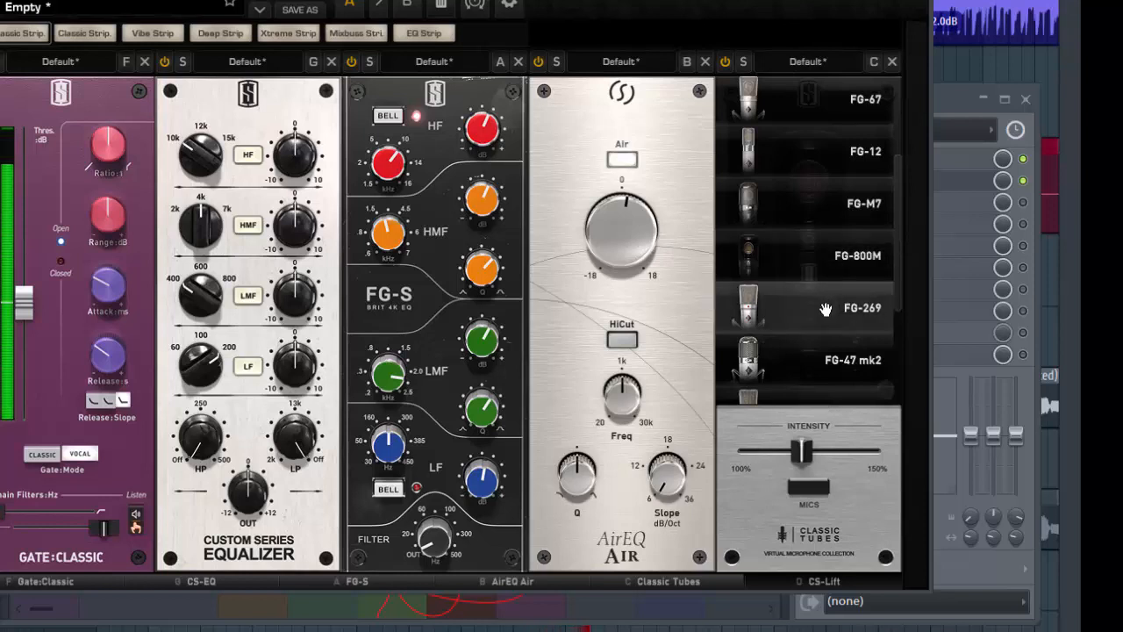
click(825, 308)
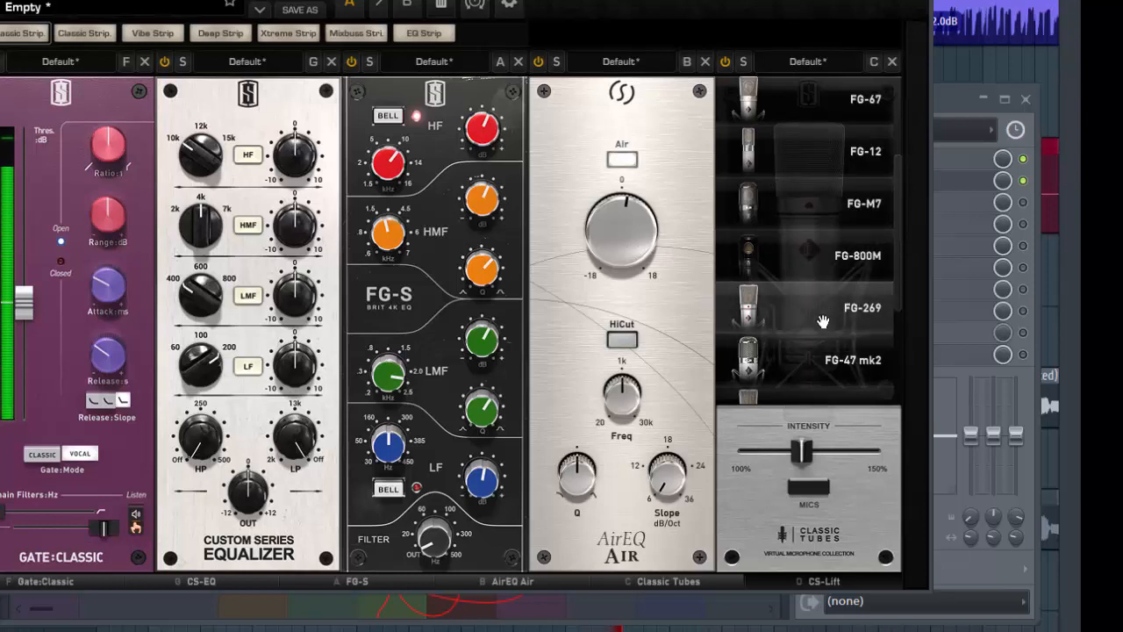
click(807, 362)
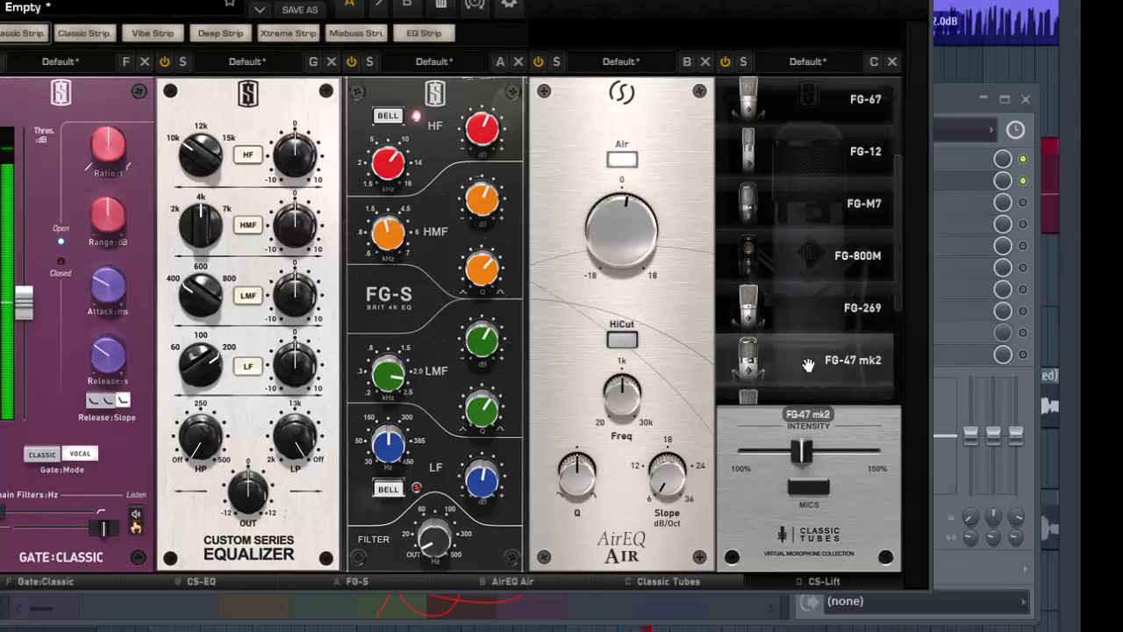
- Audition the remaining microphones FG-67 mk2, FG-44, FG-37a and FG-49, and go back to the FG-37a
scroll(864, 290, down, 3)
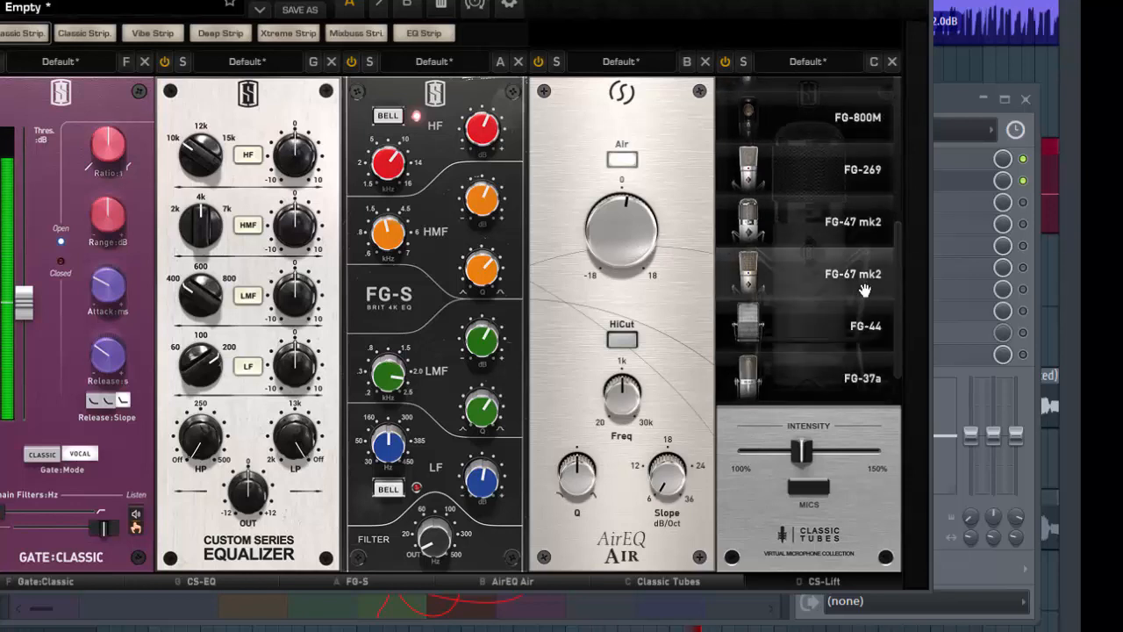
click(825, 242)
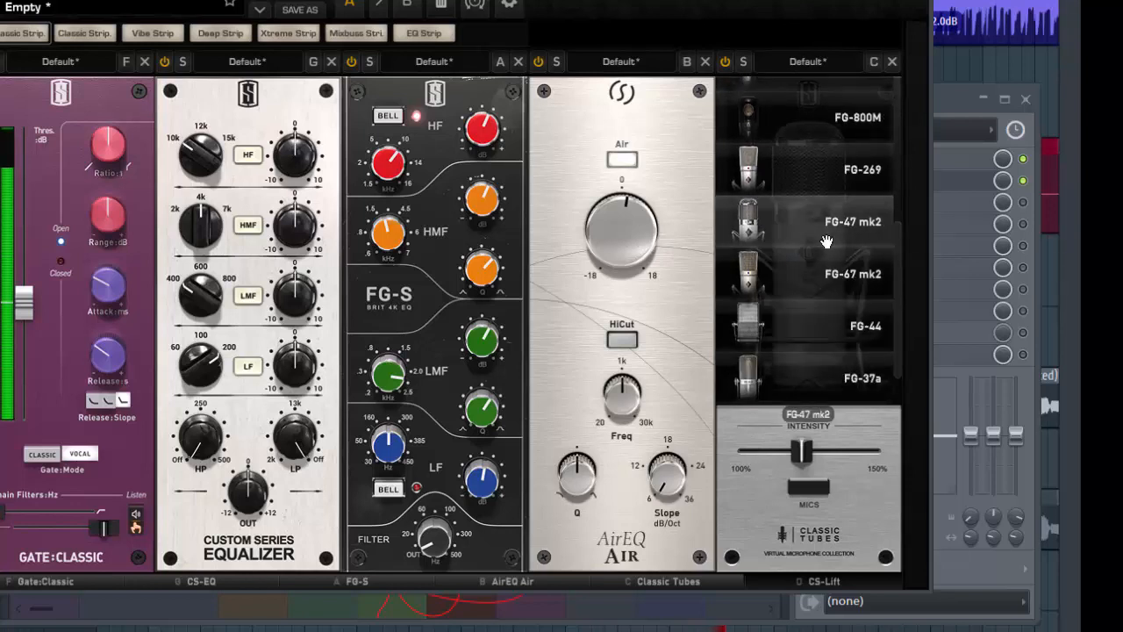
click(815, 297)
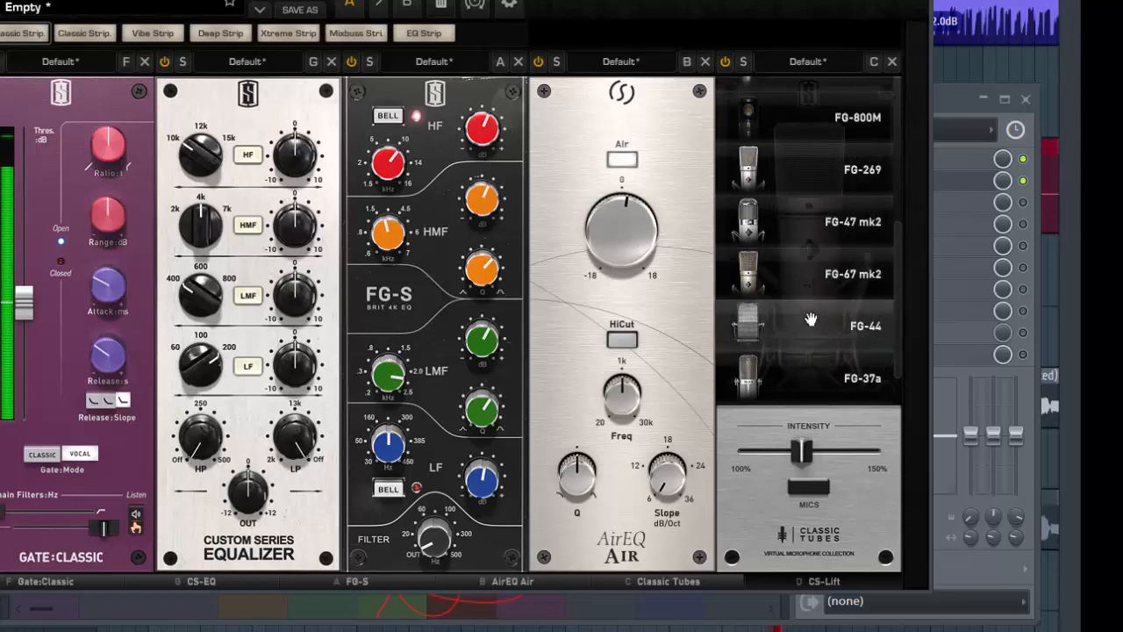
click(808, 337)
click(798, 383)
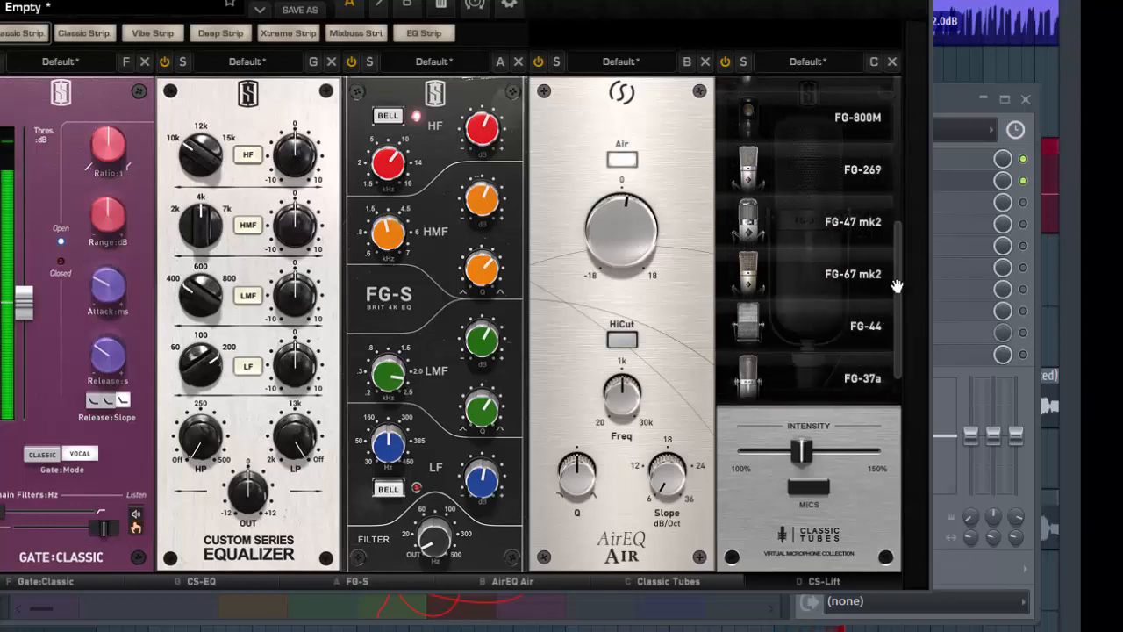
scroll(886, 369, down, 1)
click(856, 388)
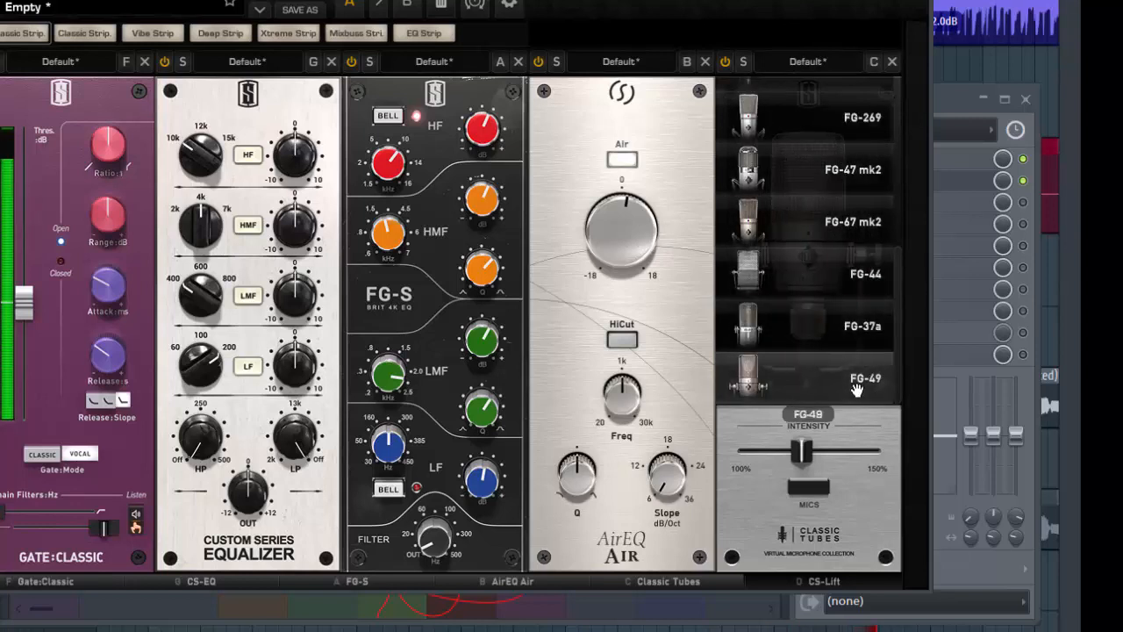
click(813, 344)
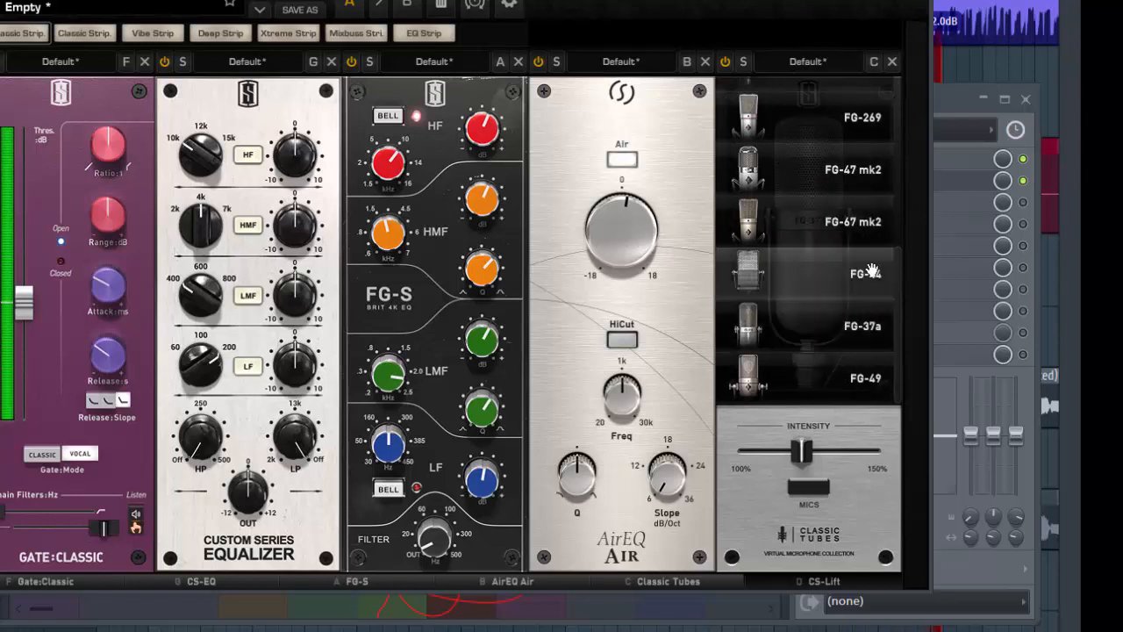
- Compare the FG-12, FG-800 and FG-251 microphones again, and choose the FG-M7 for the vocal
drag(895, 282, 907, 92)
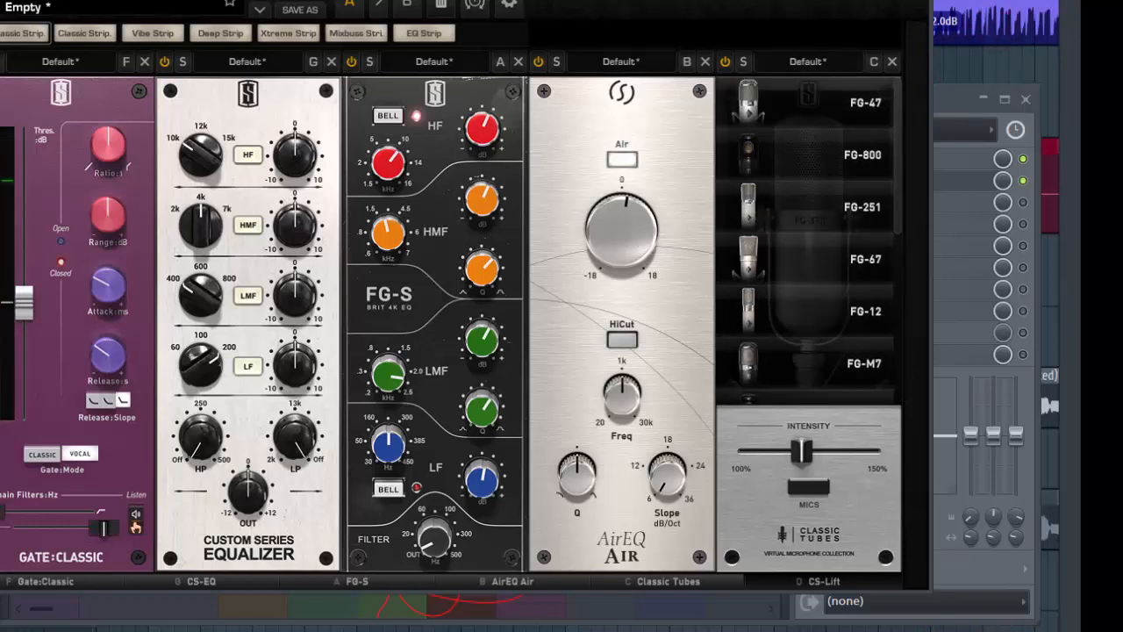
click(767, 327)
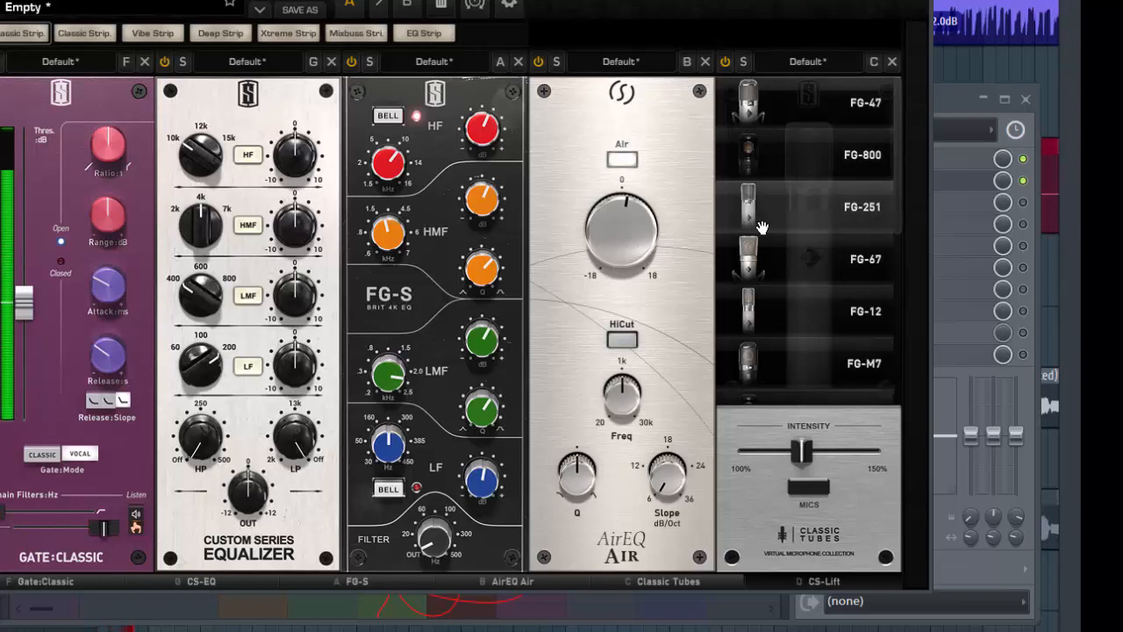
click(769, 142)
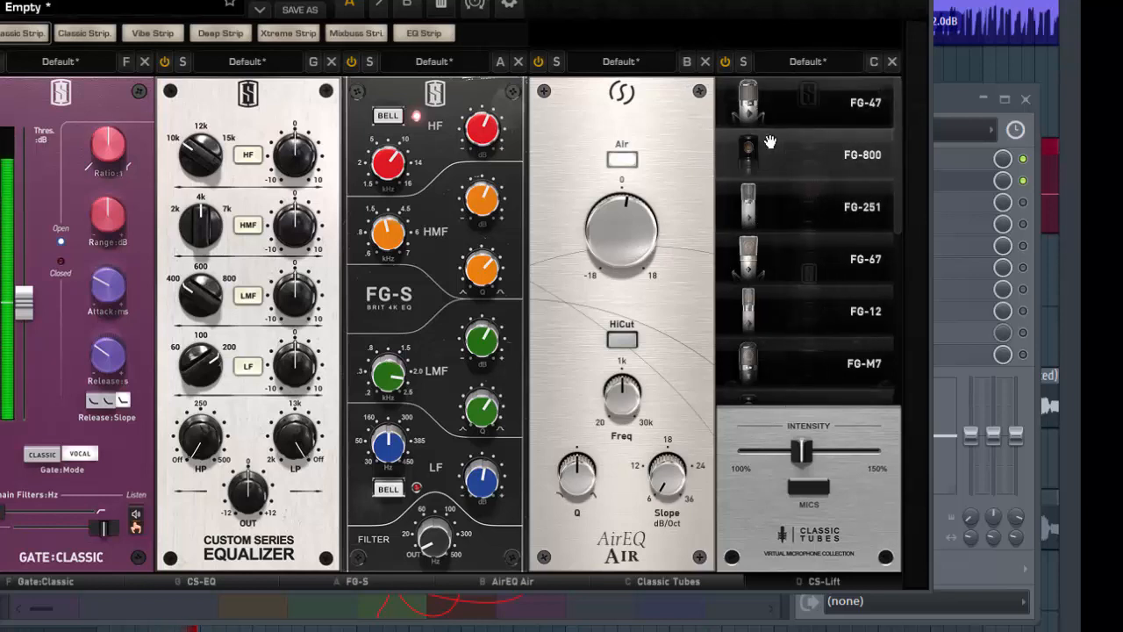
click(770, 213)
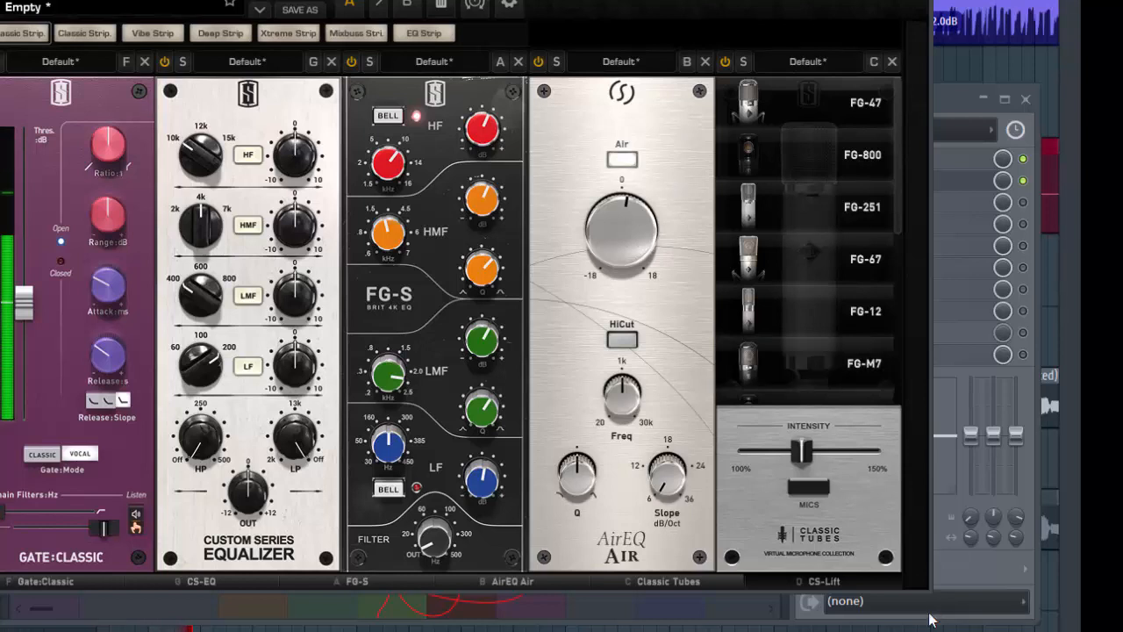
click(775, 356)
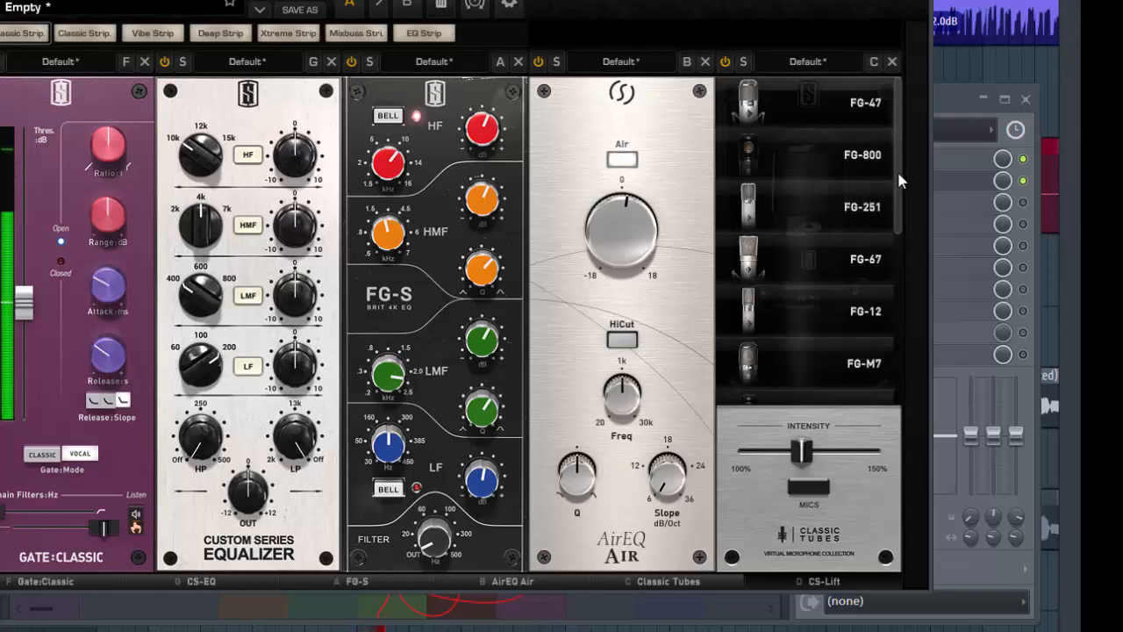
- Close the microphone list and set the Classic Tubes intensity to 150%
drag(900, 176, 901, 186)
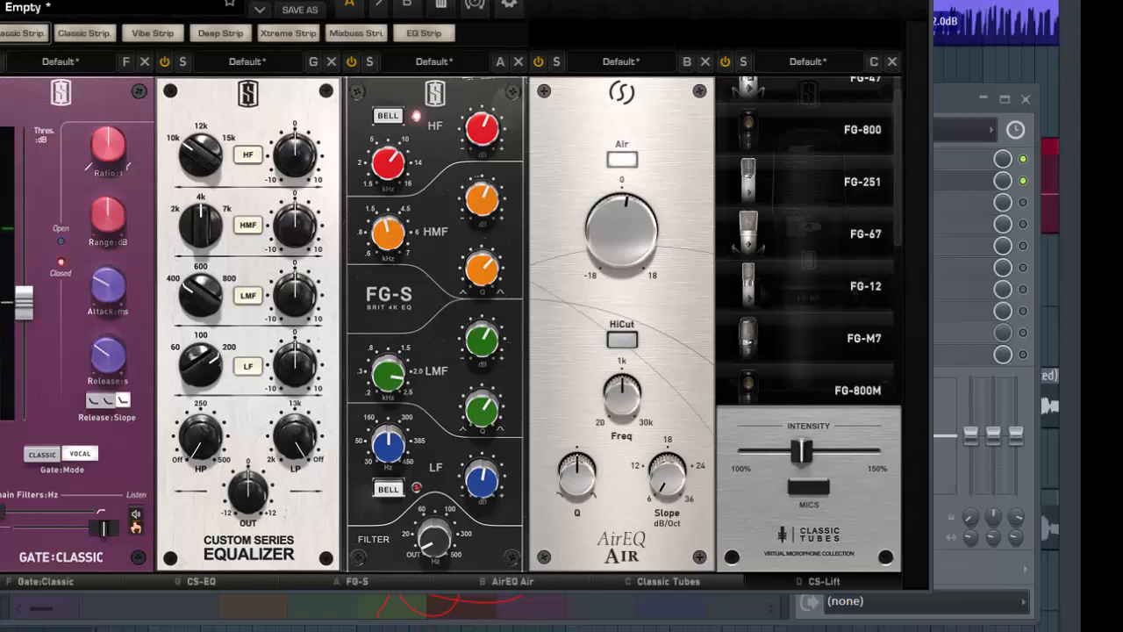
click(808, 487)
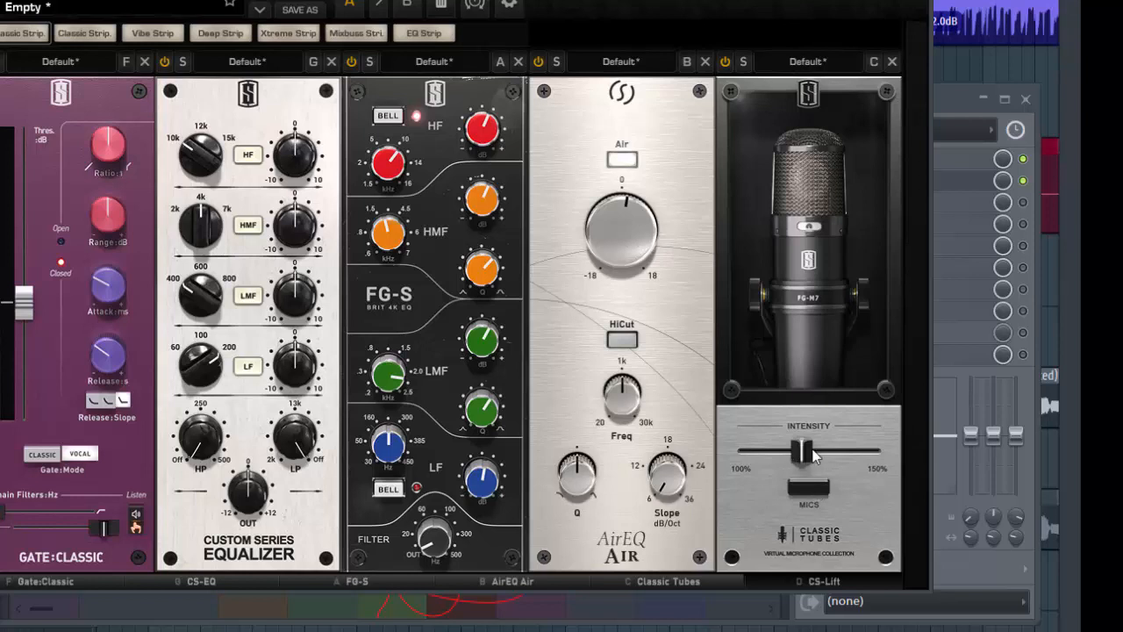
mouse_move(794, 443)
drag(803, 457, 869, 452)
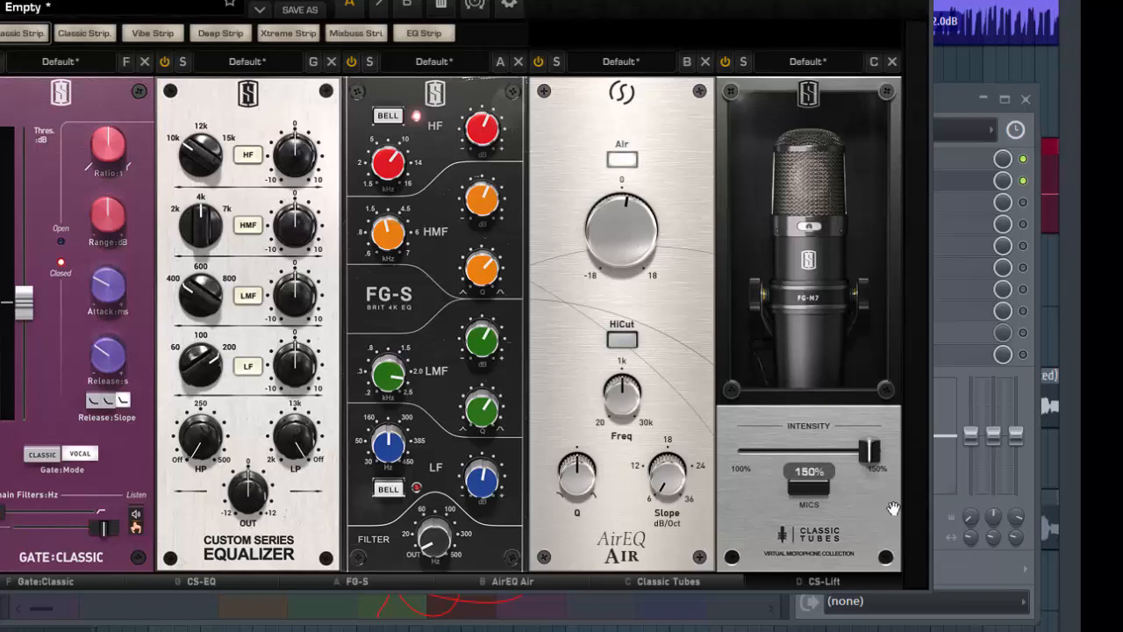
- Lower the Classic Tubes intensity to about halfway and add the Revival module after it in the rack
drag(892, 508, 804, 509)
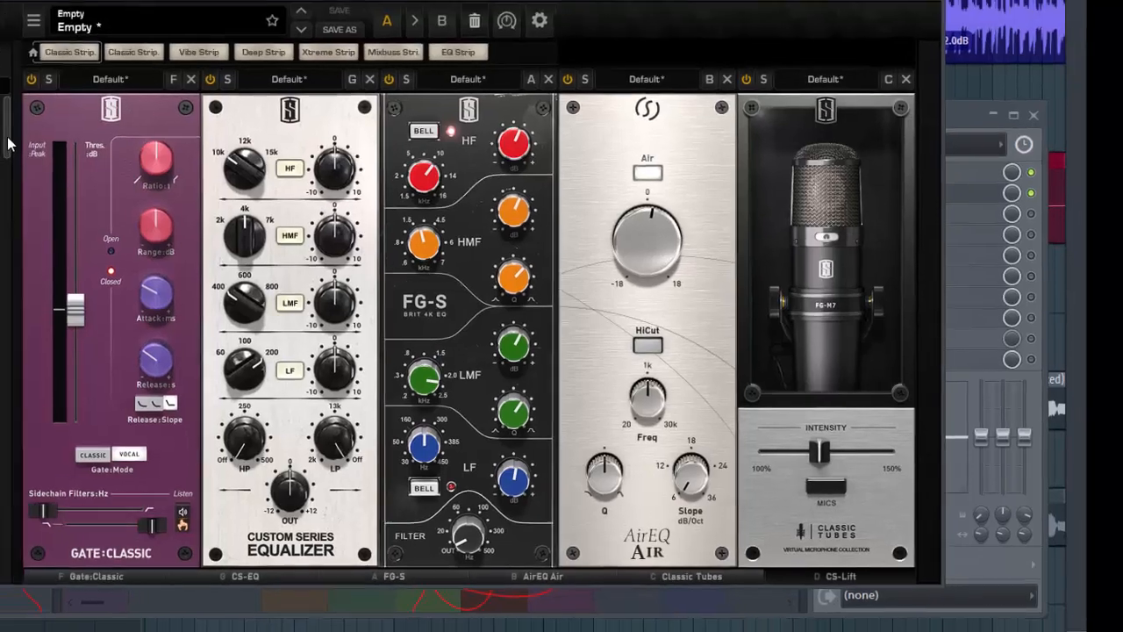
drag(10, 145, 429, 498)
drag(338, 426, 970, 398)
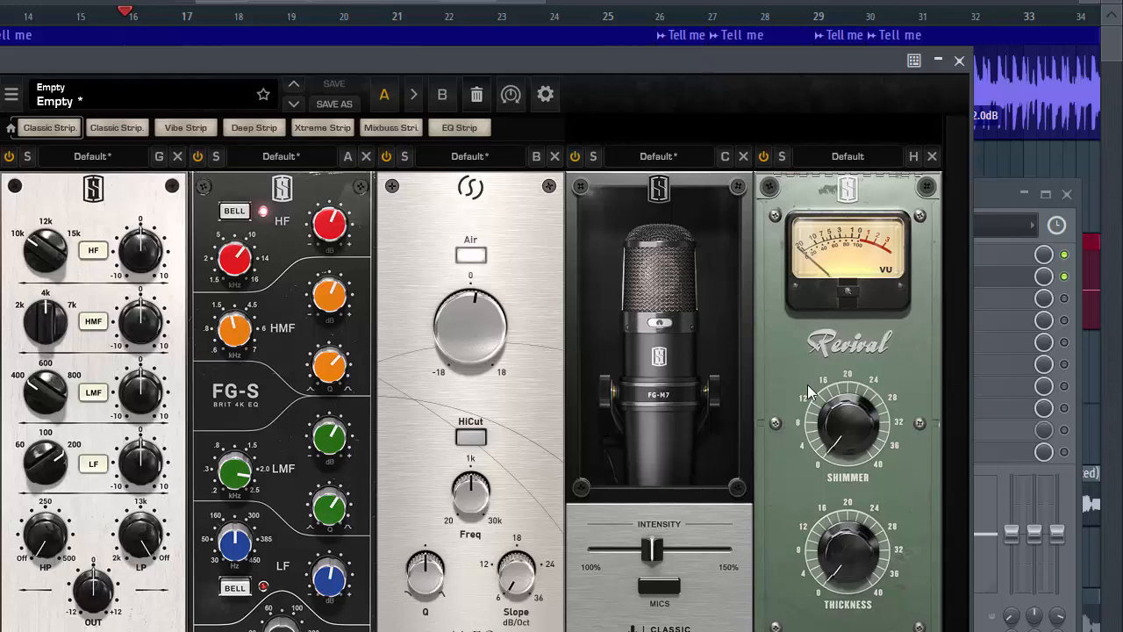
- Raise Revival's Shimmer, compare it with 0.00, and set it to about 12
drag(838, 439, 837, 364)
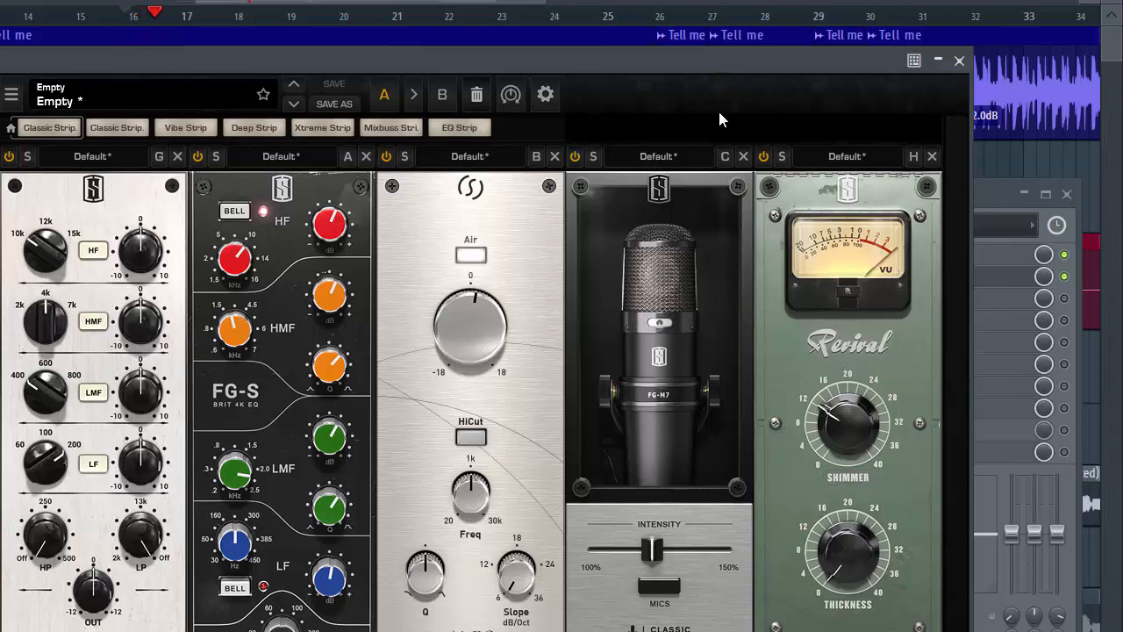
drag(849, 421, 827, 596)
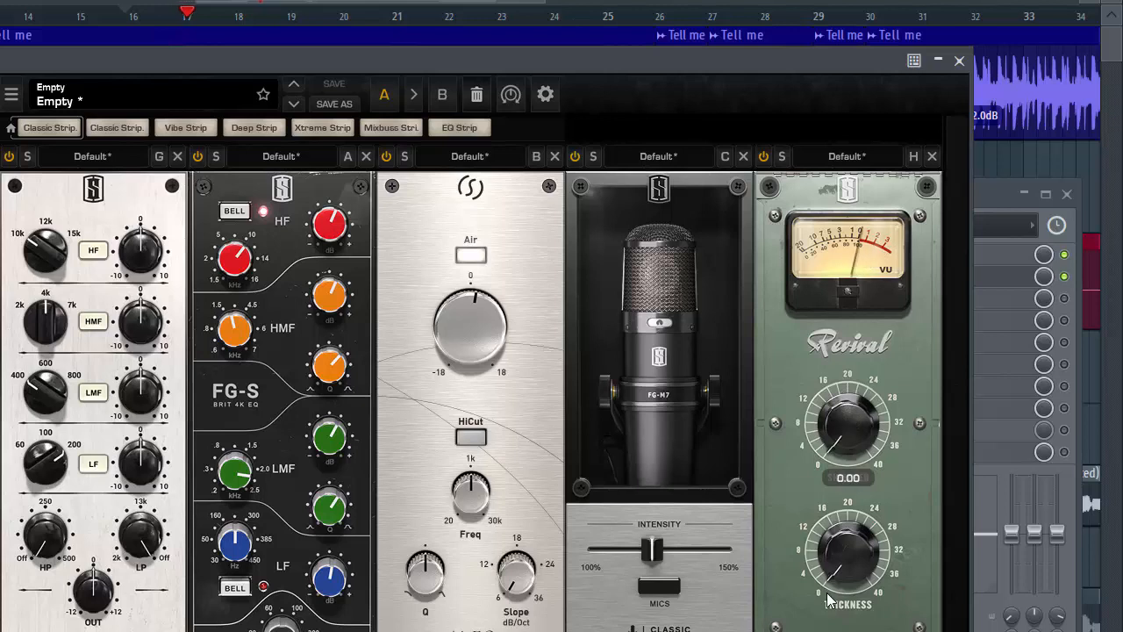
drag(826, 458, 810, 378)
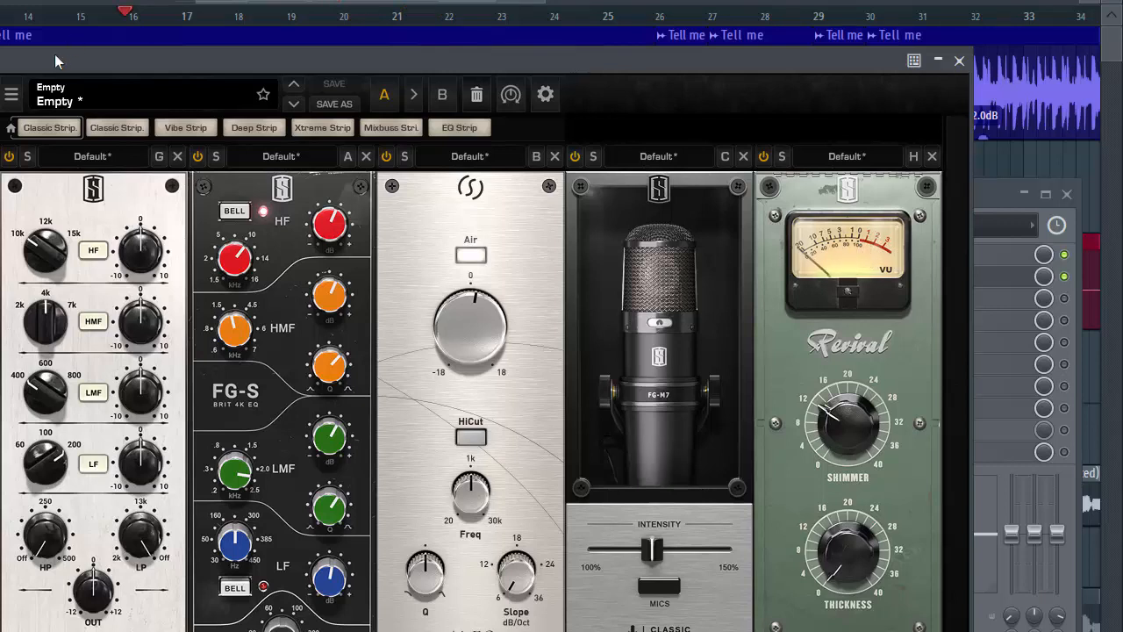
- Compare the vocal with the whole Virtual Mix Rack bypassed and enabled during playback, stop, and close the plugin
drag(81, 57, 125, 55)
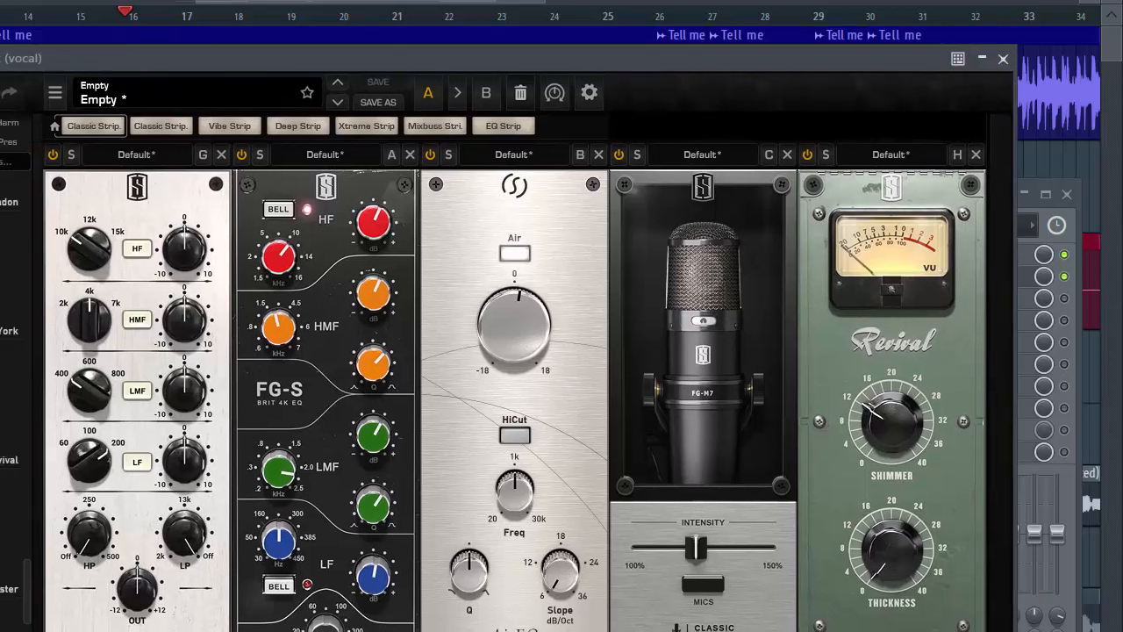
click(2, 58)
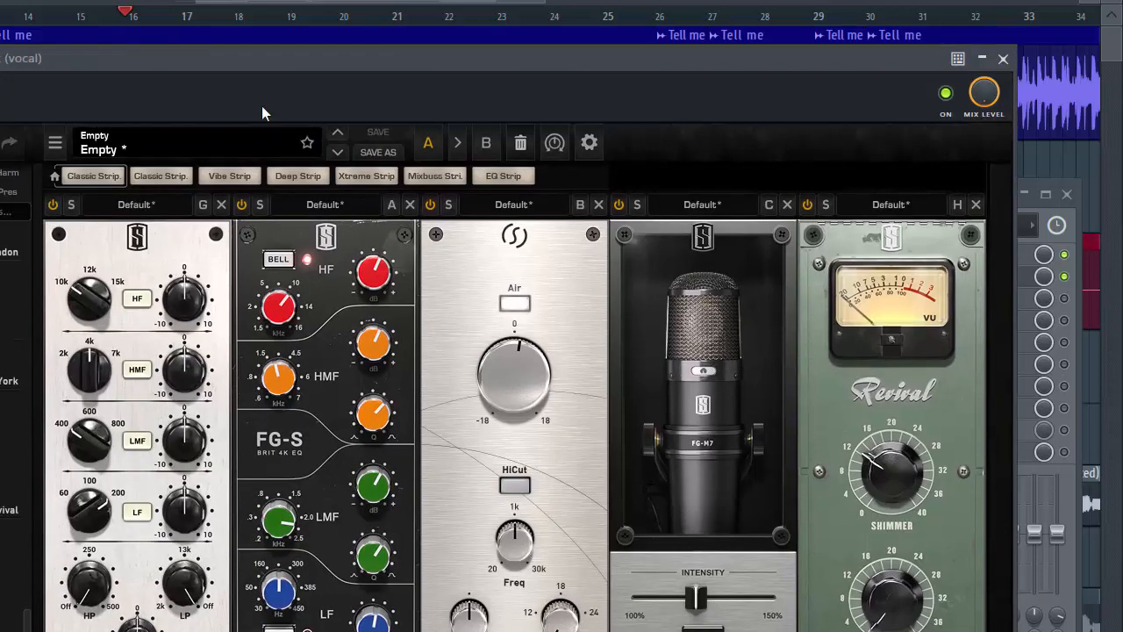
click(946, 93)
click(945, 93)
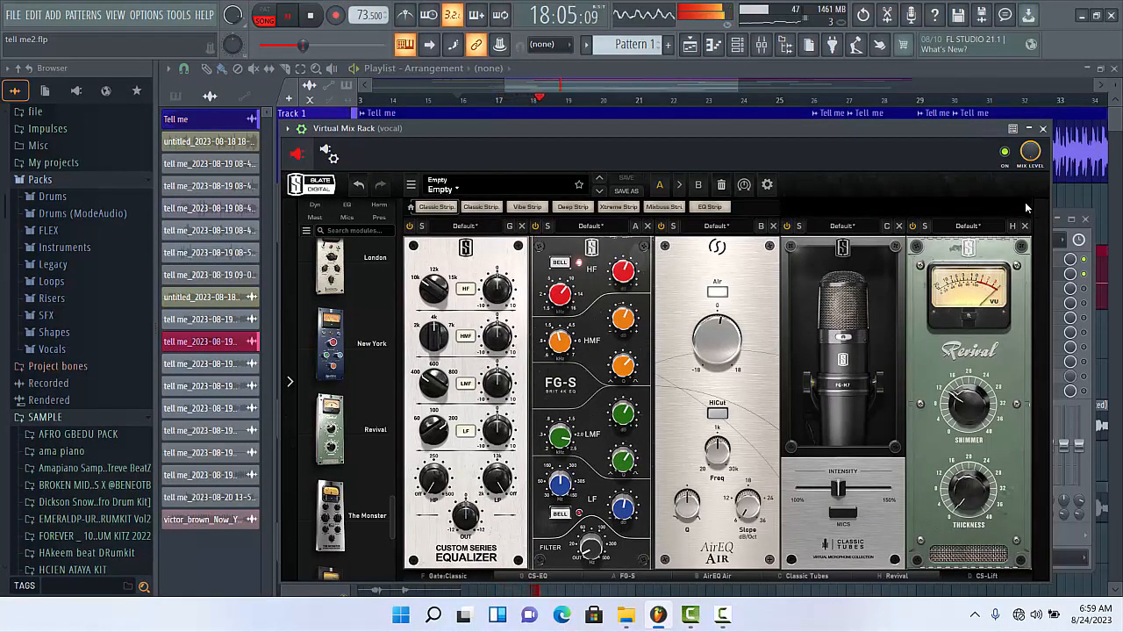
click(1005, 156)
click(1006, 155)
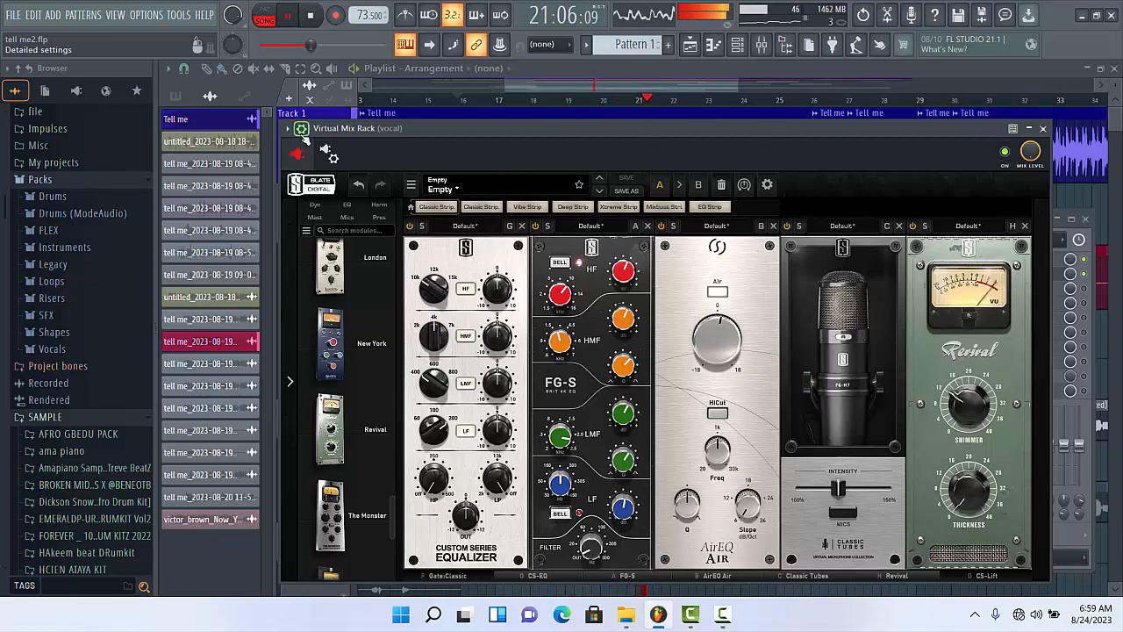
click(301, 130)
key(space)
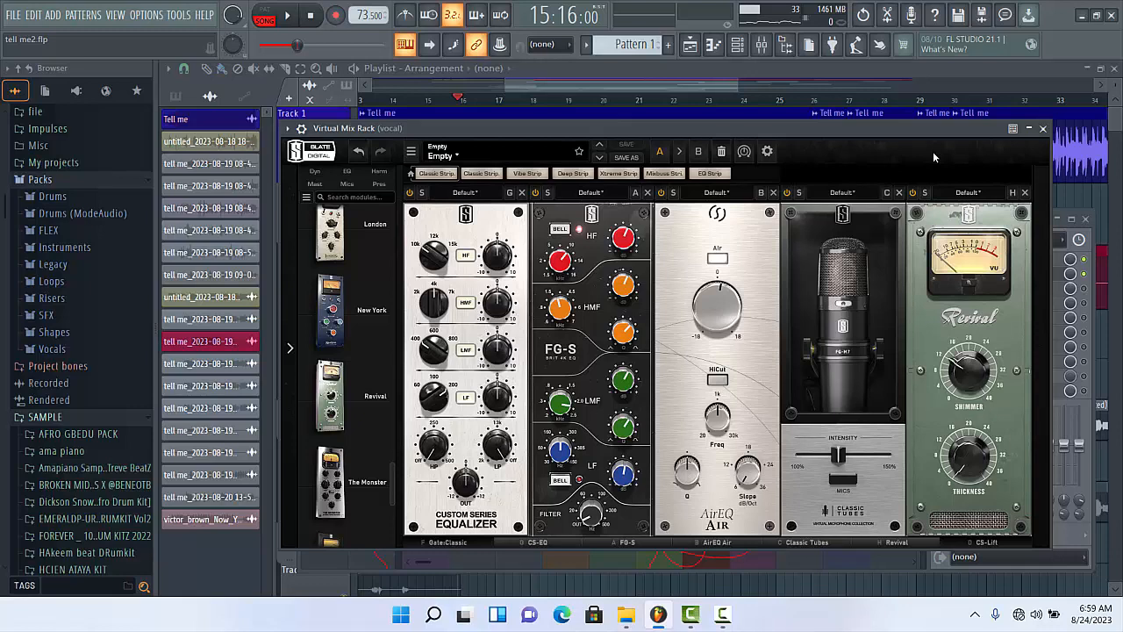
click(1043, 129)
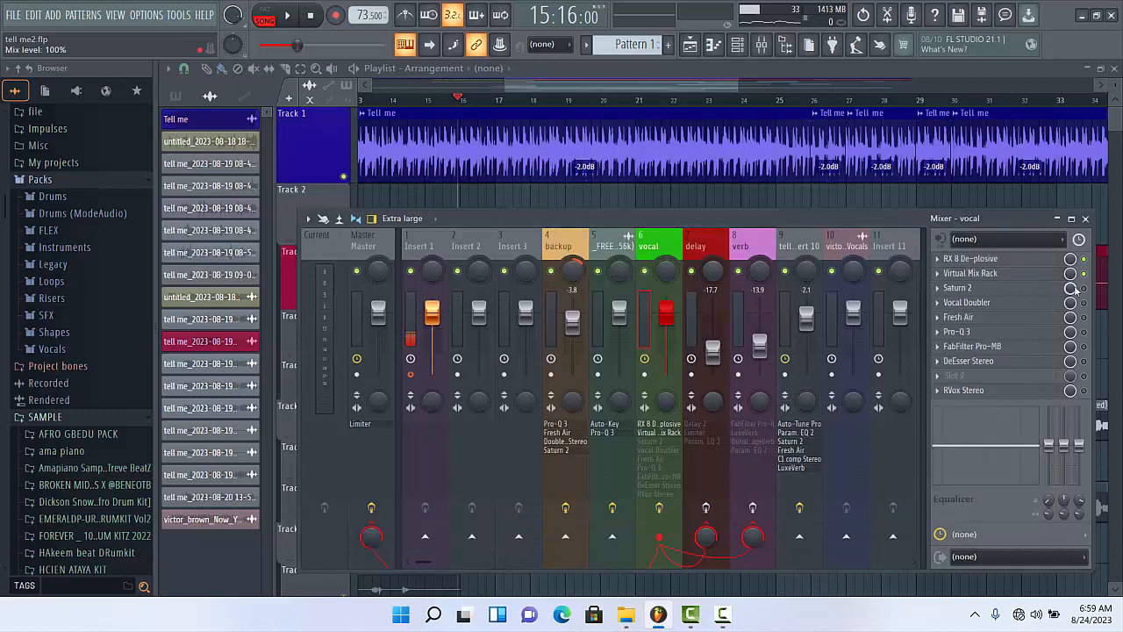
- Open Saturn 2 on the vocal track, move its window clear of the mixer, and hide its wrapper settings
click(963, 293)
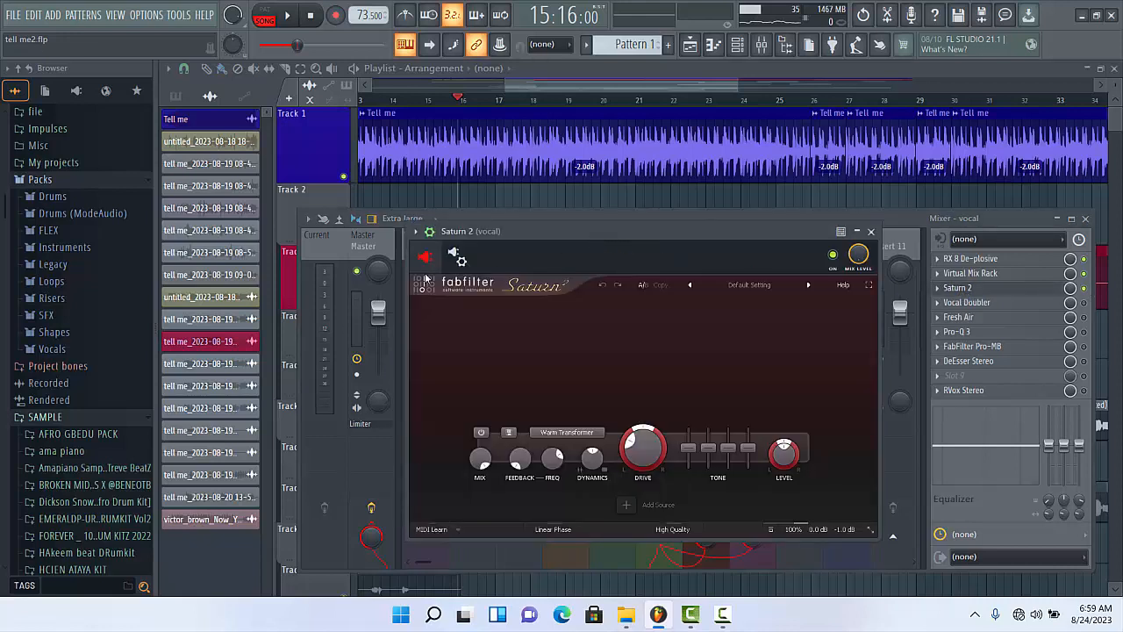
click(429, 231)
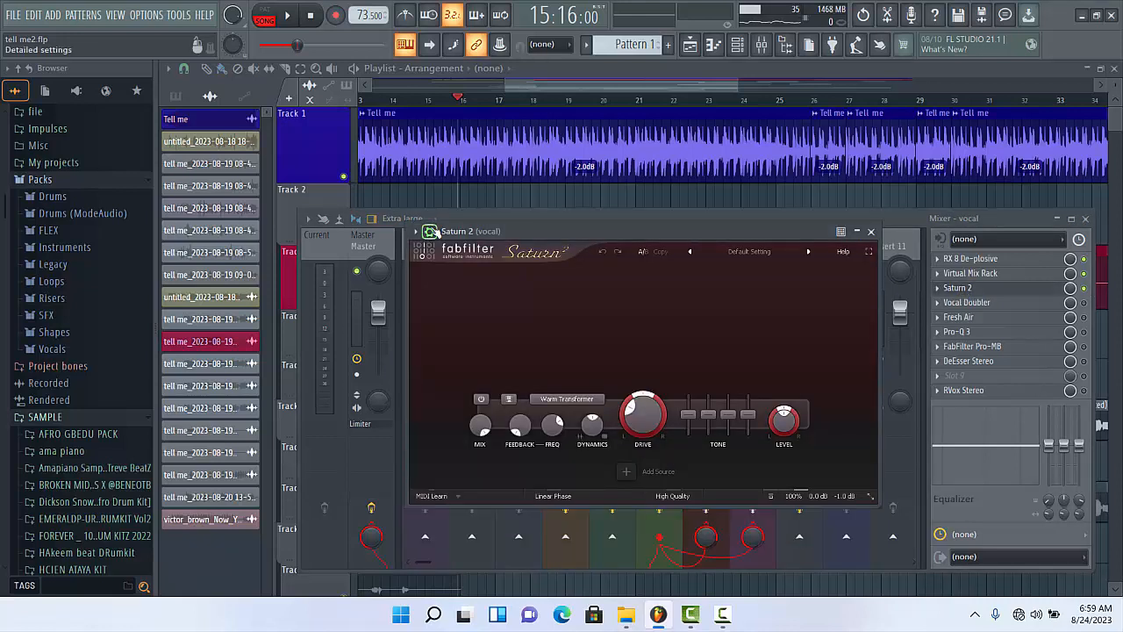
drag(516, 231, 523, 187)
click(437, 189)
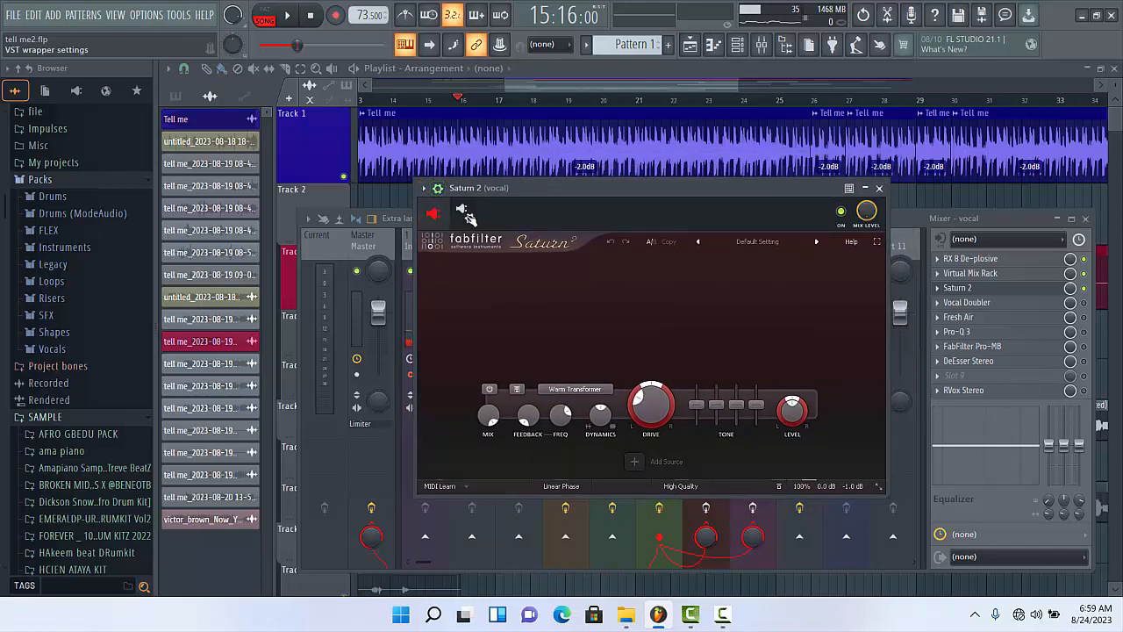
click(437, 189)
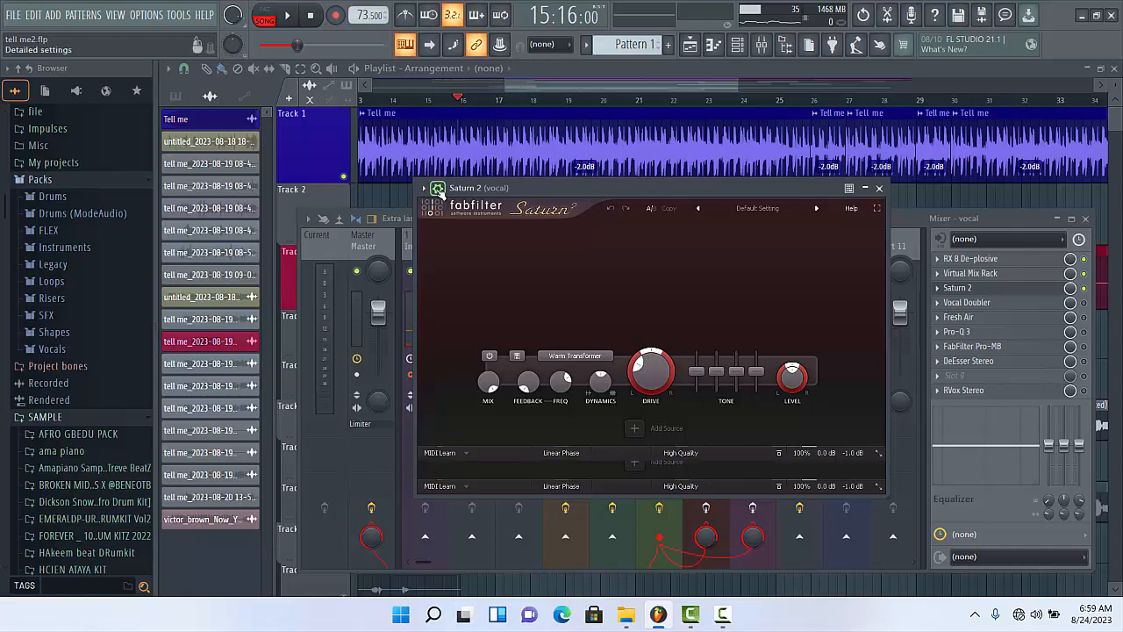
- Choose Warm Transformer as Saturn 2's distortion style and slightly adjust the Band 1 drive
click(577, 355)
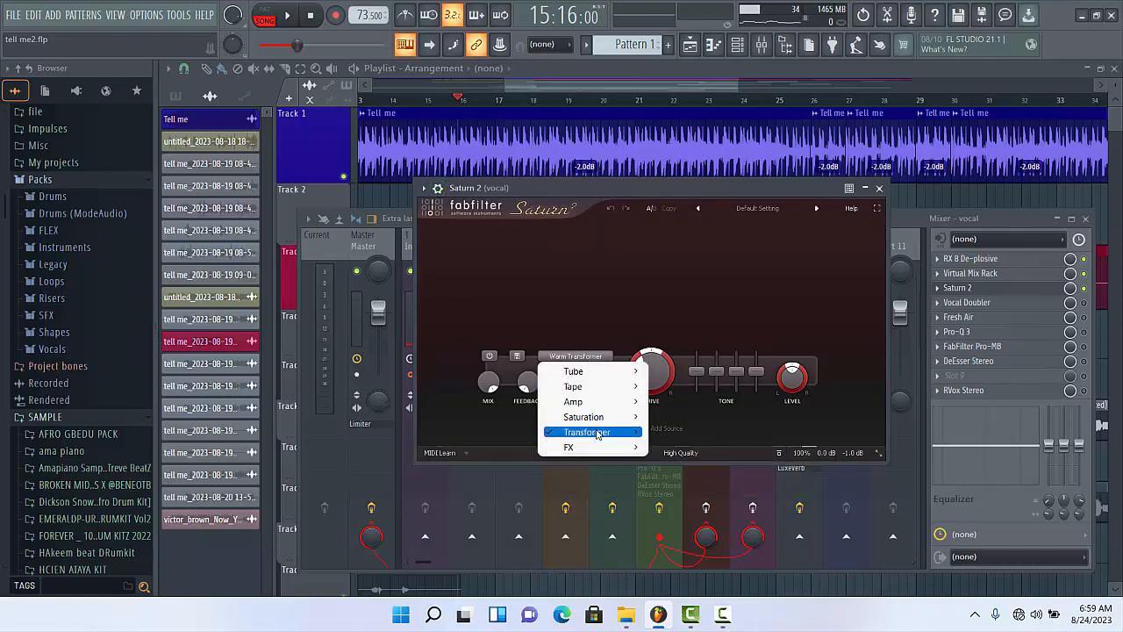
mouse_move(600, 436)
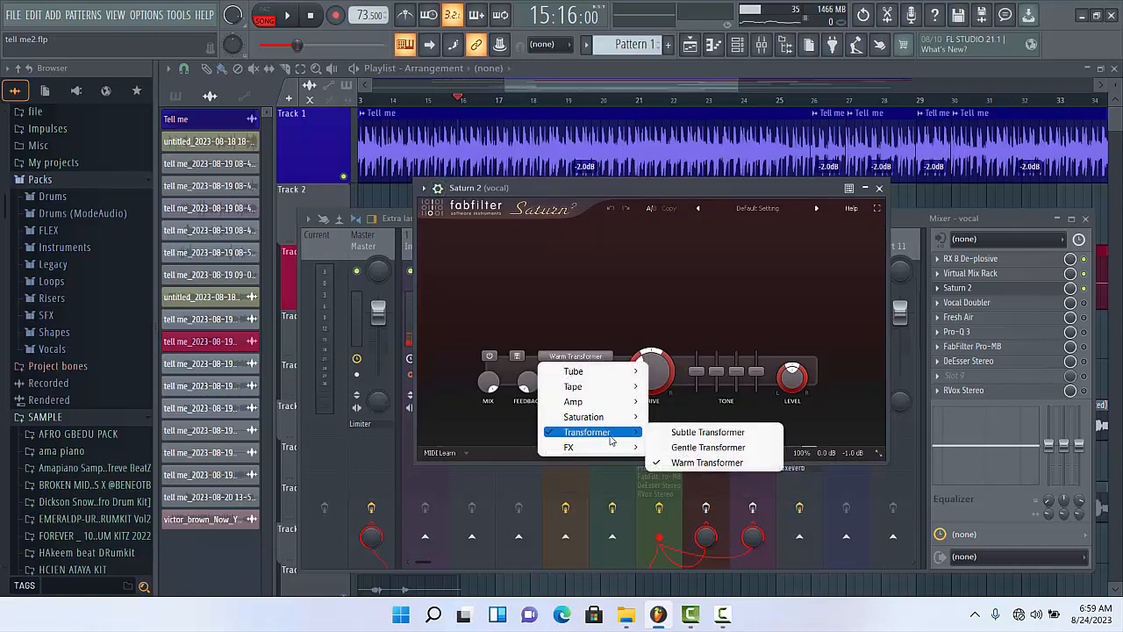
click(706, 462)
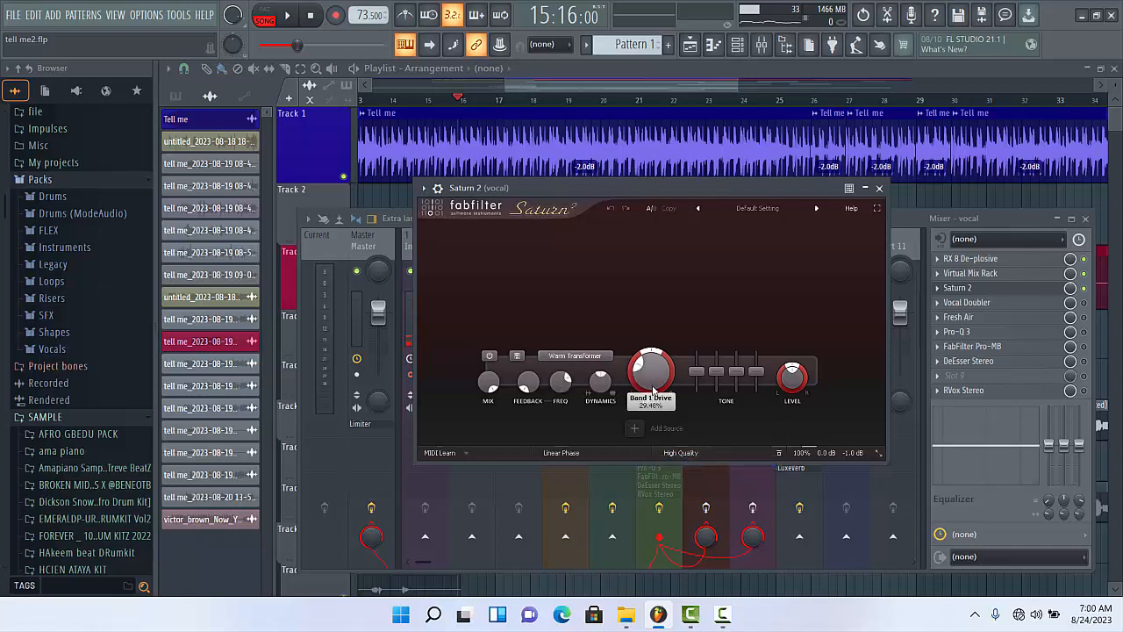
mouse_move(646, 384)
mouse_down()
mouse_move(646, 396)
mouse_move(635, 387)
mouse_up()
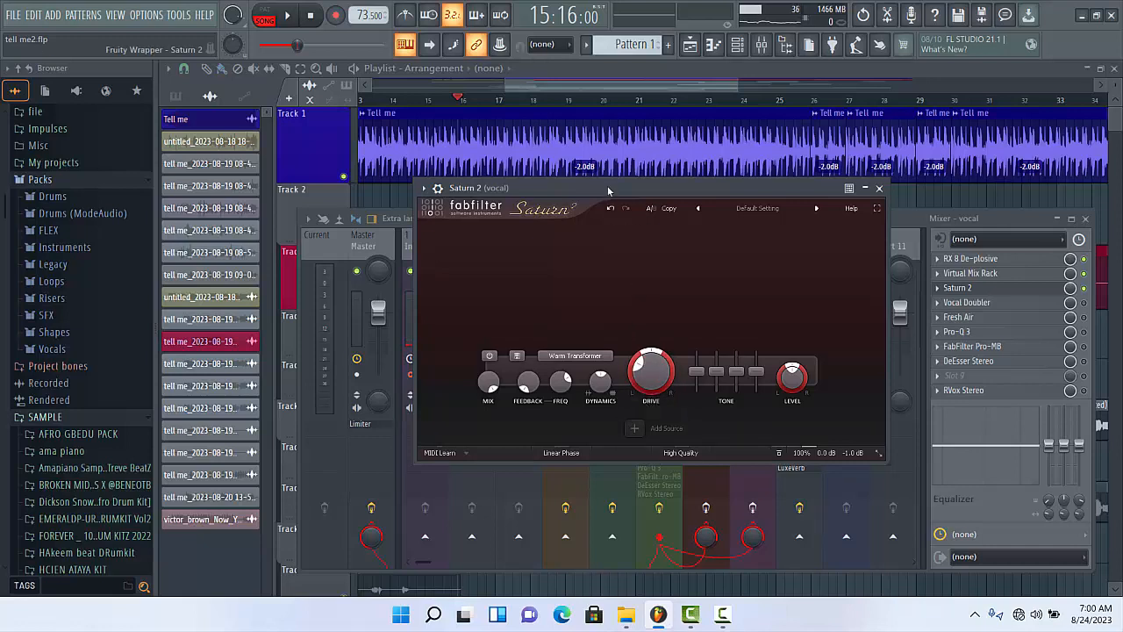
- Play the vocal through Saturn 2, stop playback, and close the plugin
key(space)
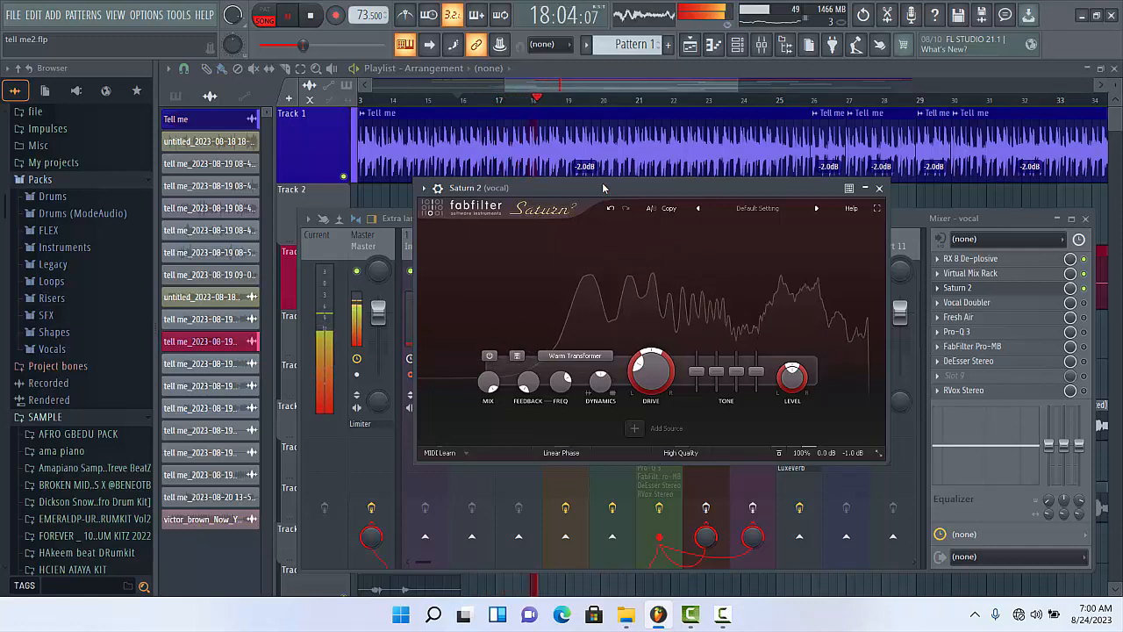
key(space)
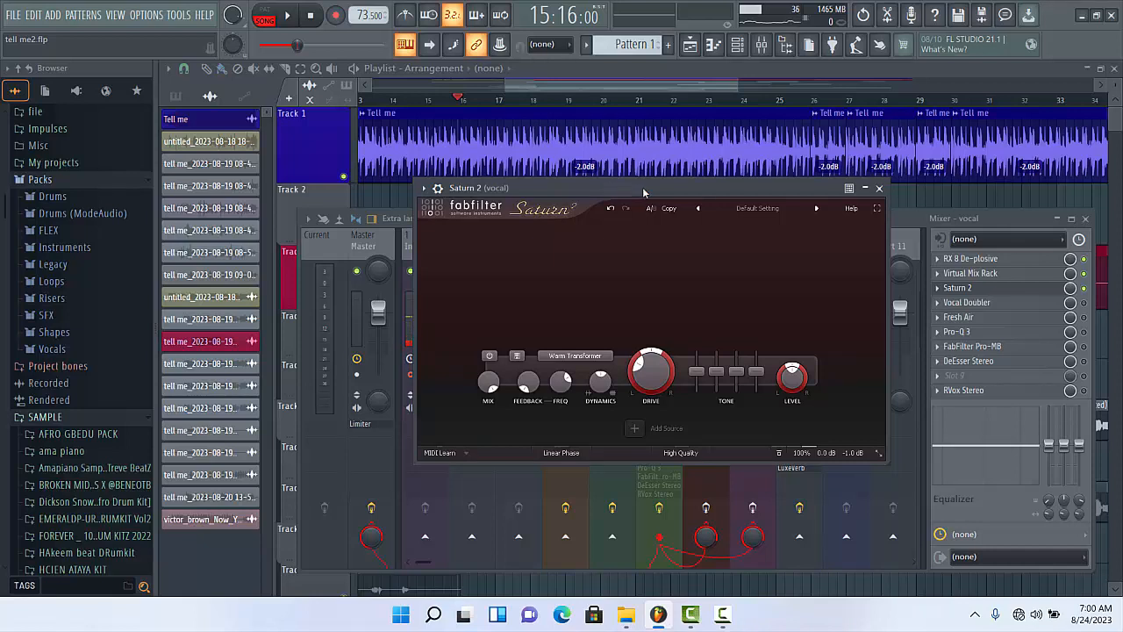
click(879, 188)
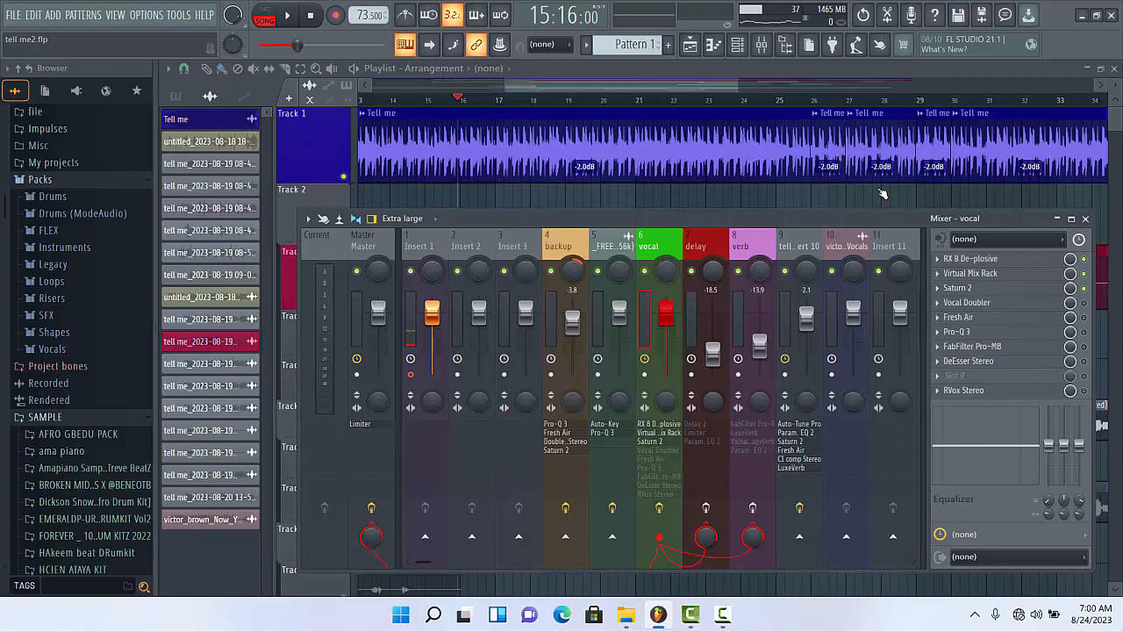
- Switch on the Vocal Doubler in the vocal's effect chain, open it, and listen to the vocal through it
click(1083, 302)
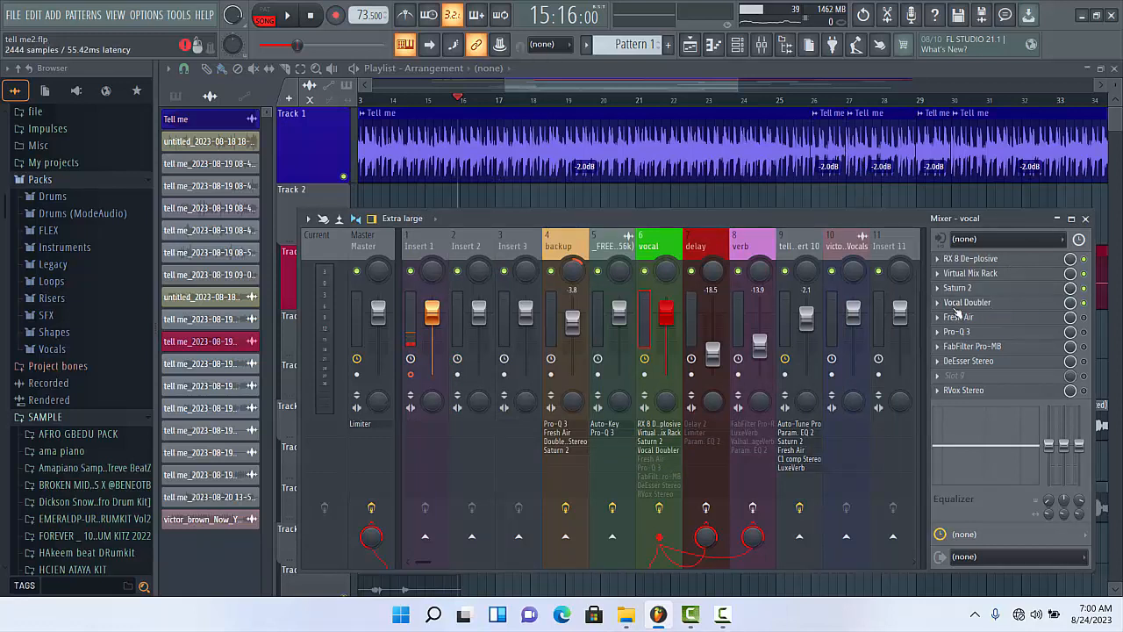
click(956, 303)
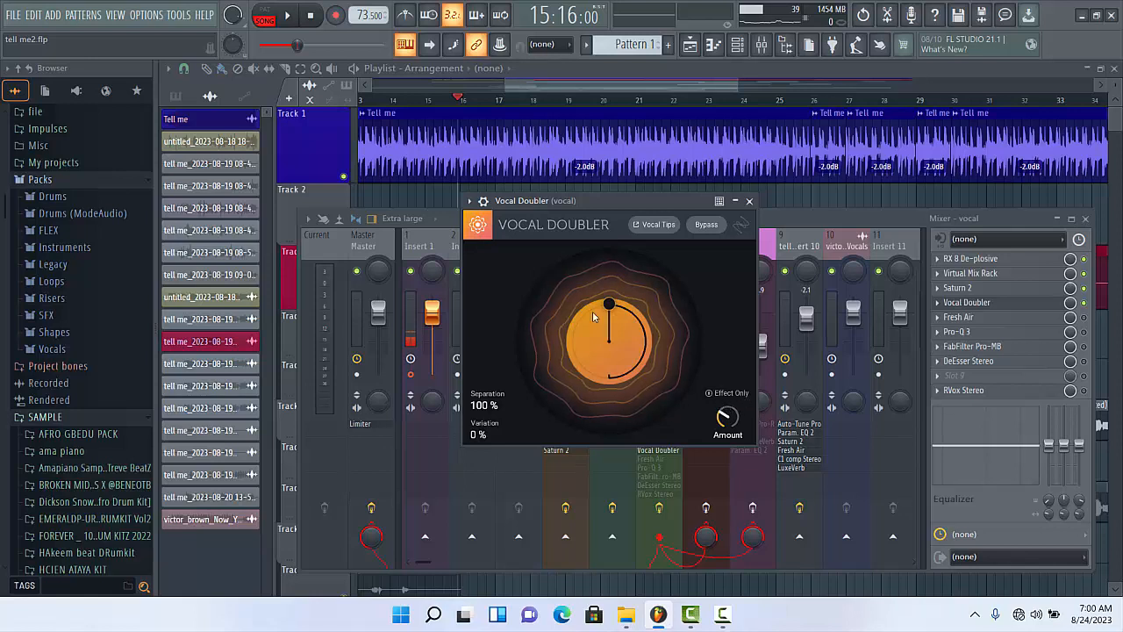
mouse_move(727, 419)
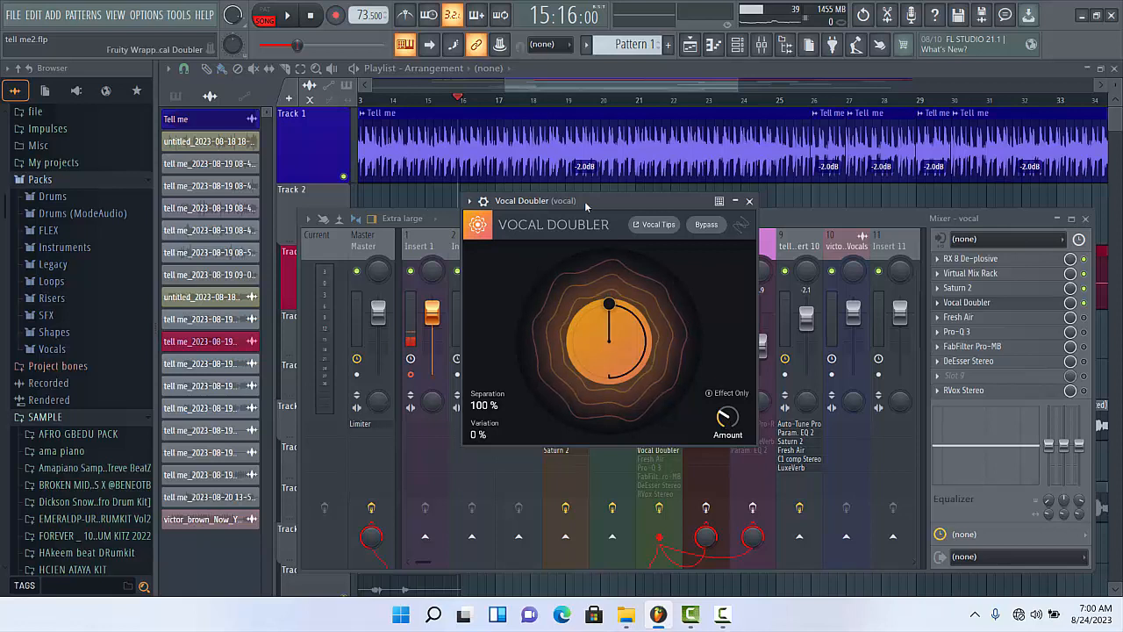
key(space)
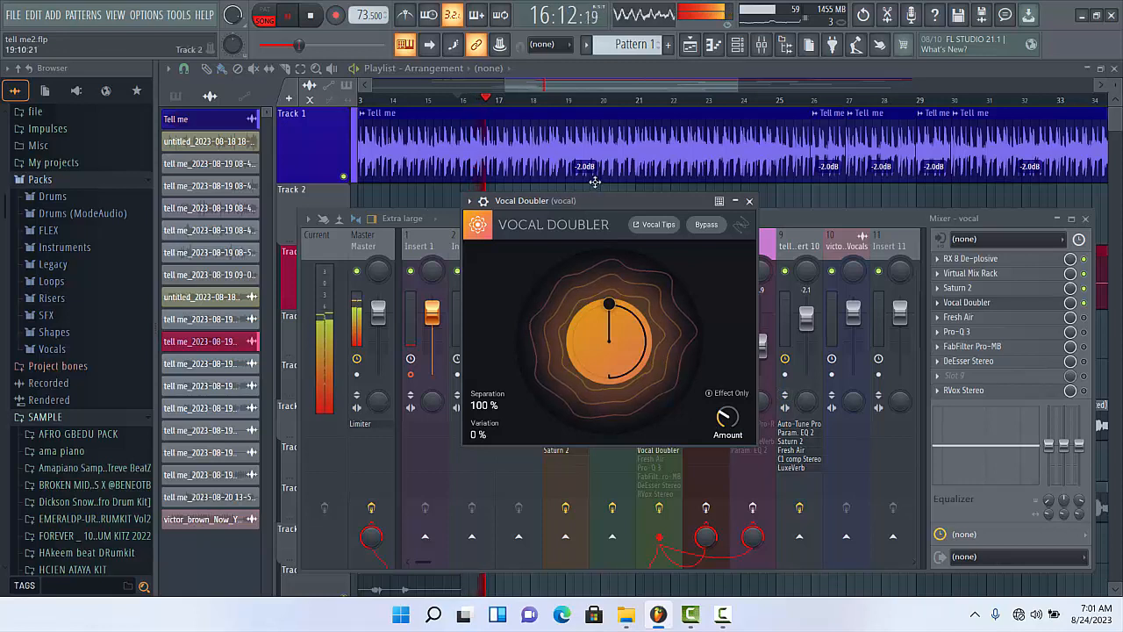
key(space)
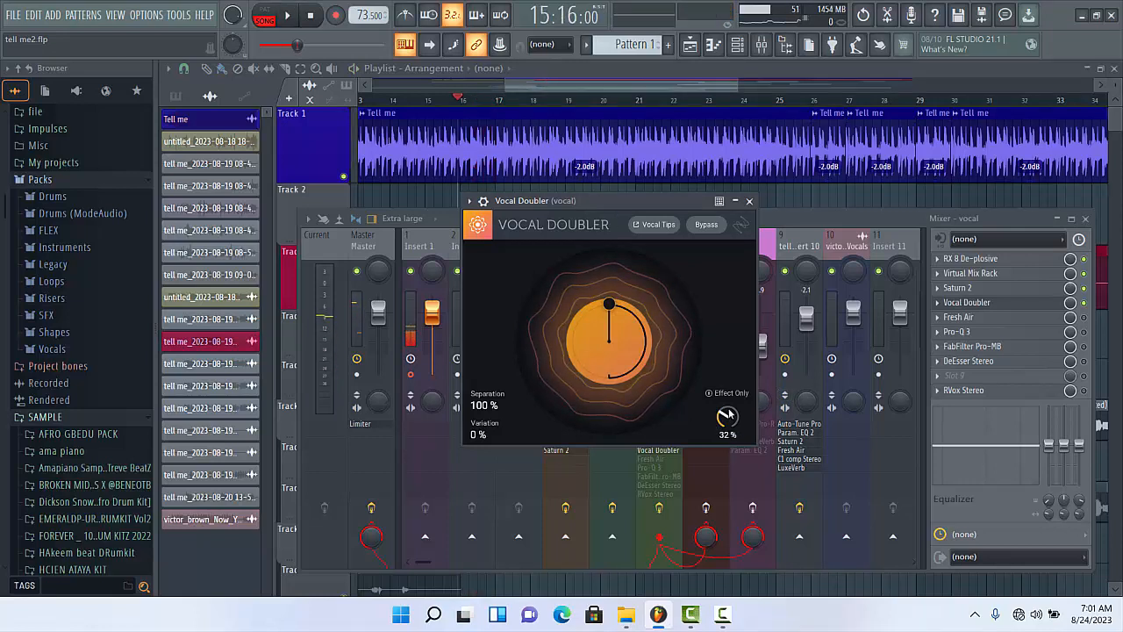
- Audition the Vocal Doubler Amount at 100%, return it to about 32% during playback, and close the plugin
drag(726, 413, 729, 400)
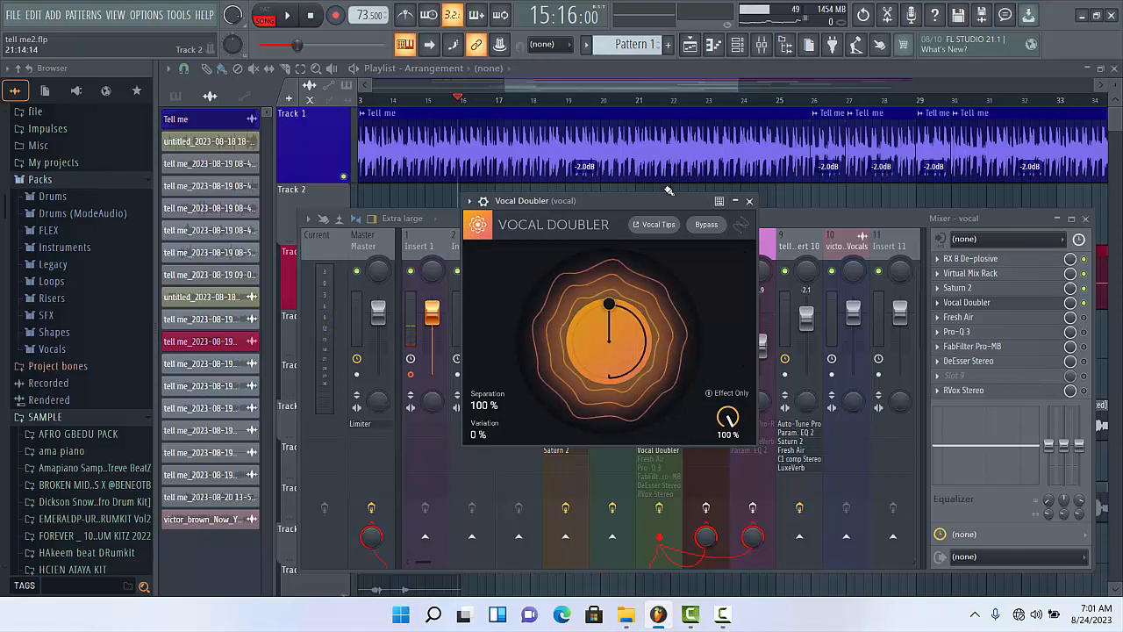
key(space)
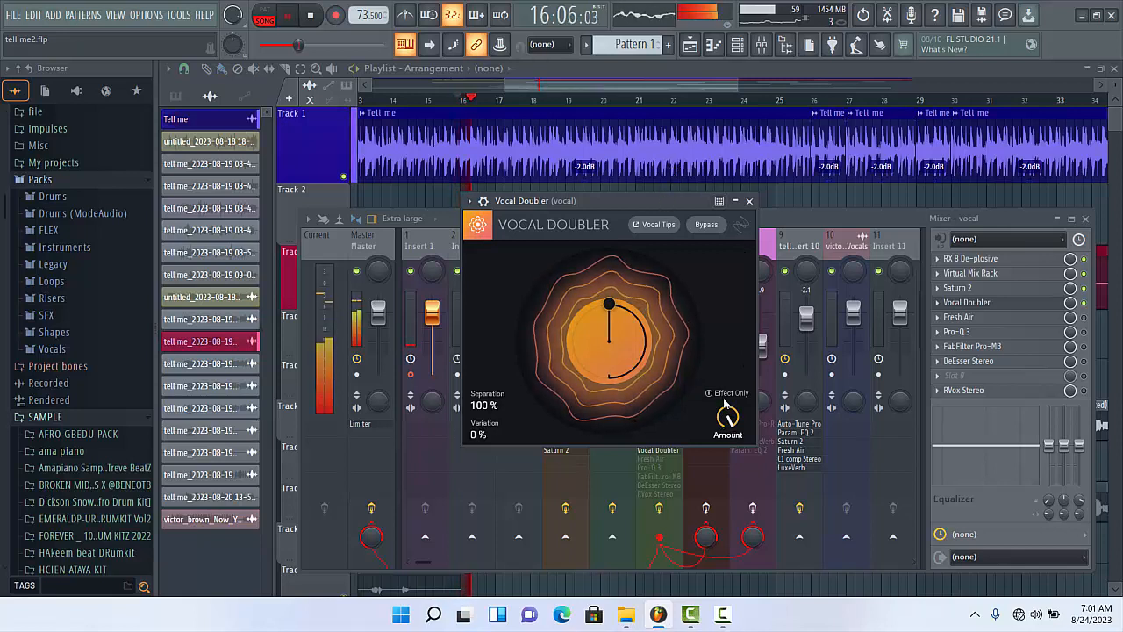
drag(726, 415, 727, 511)
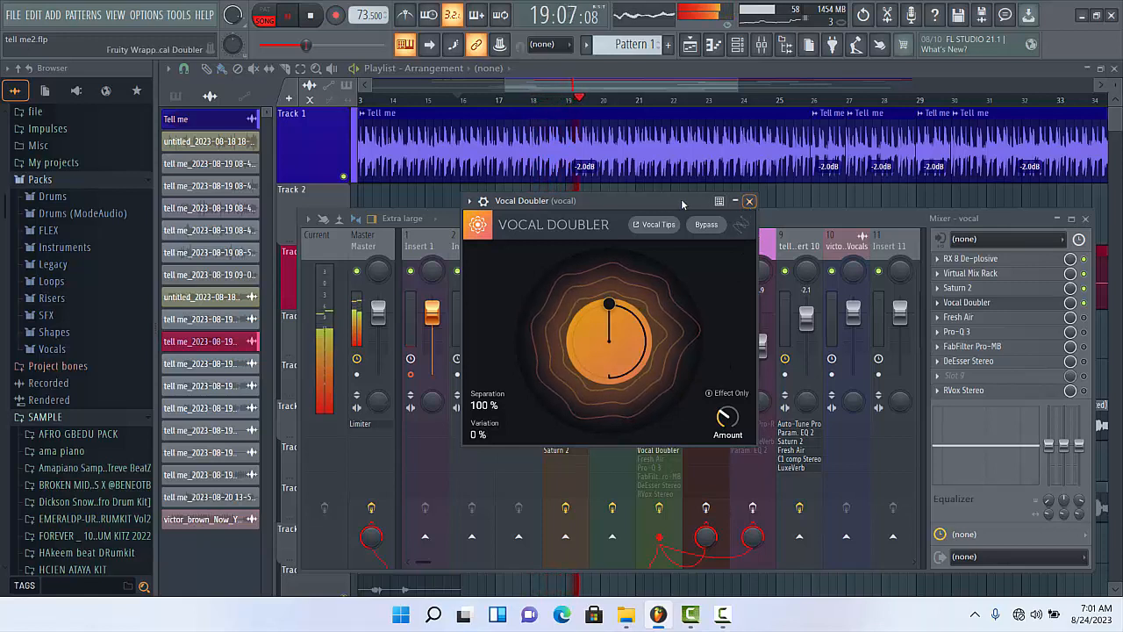
key(space)
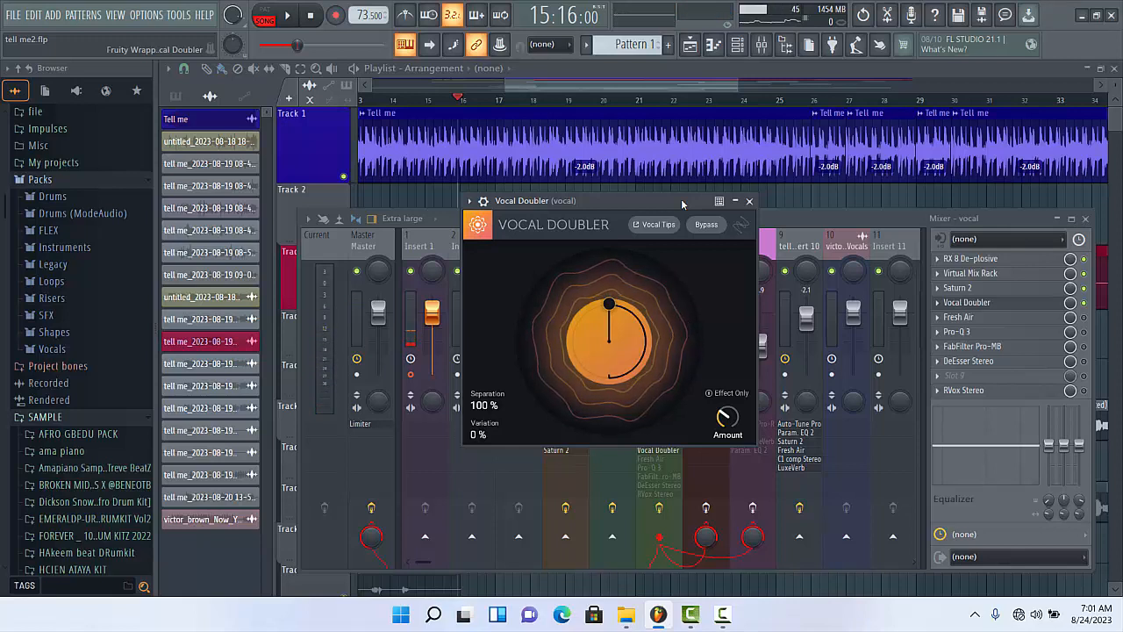
click(750, 202)
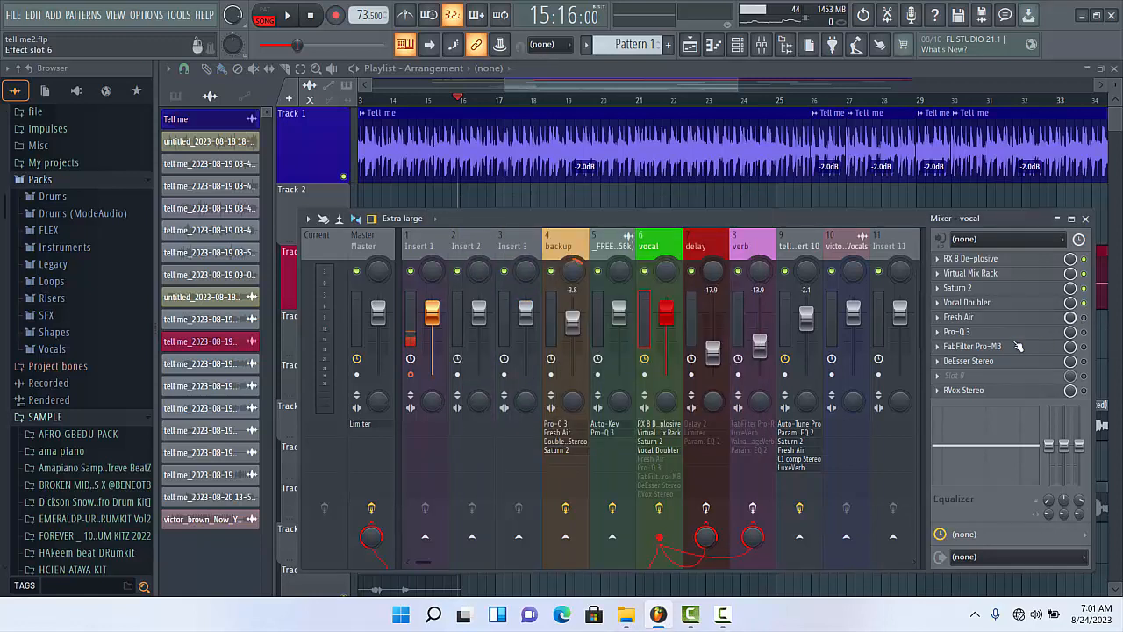
- Switch on and open Fresh Air on the vocal track, and play the vocal through it
click(959, 317)
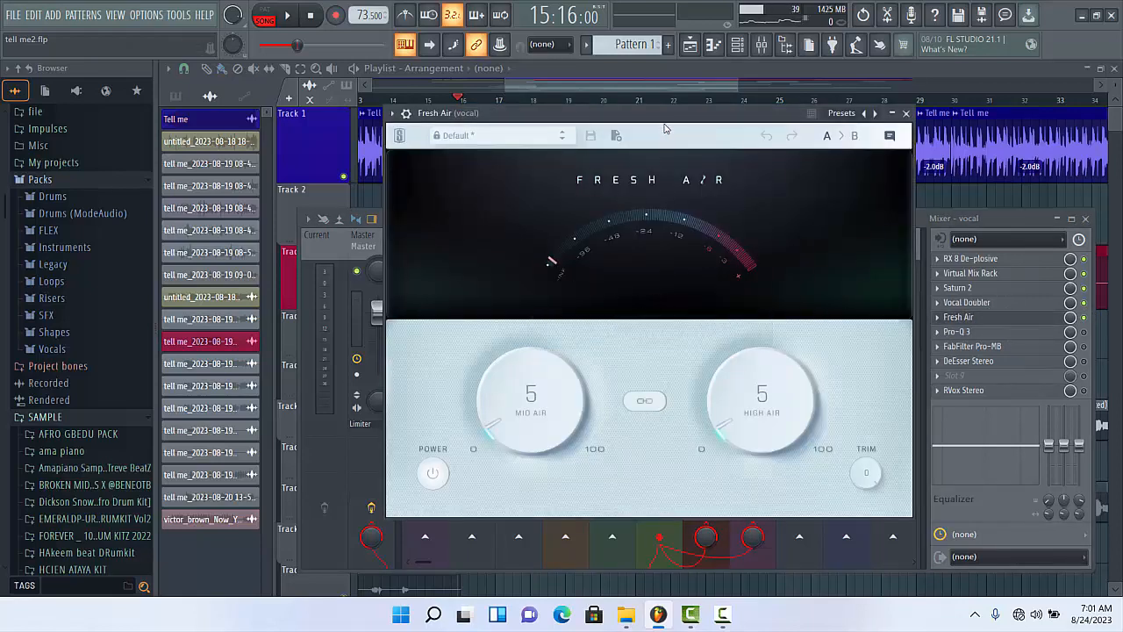
drag(672, 112, 669, 115)
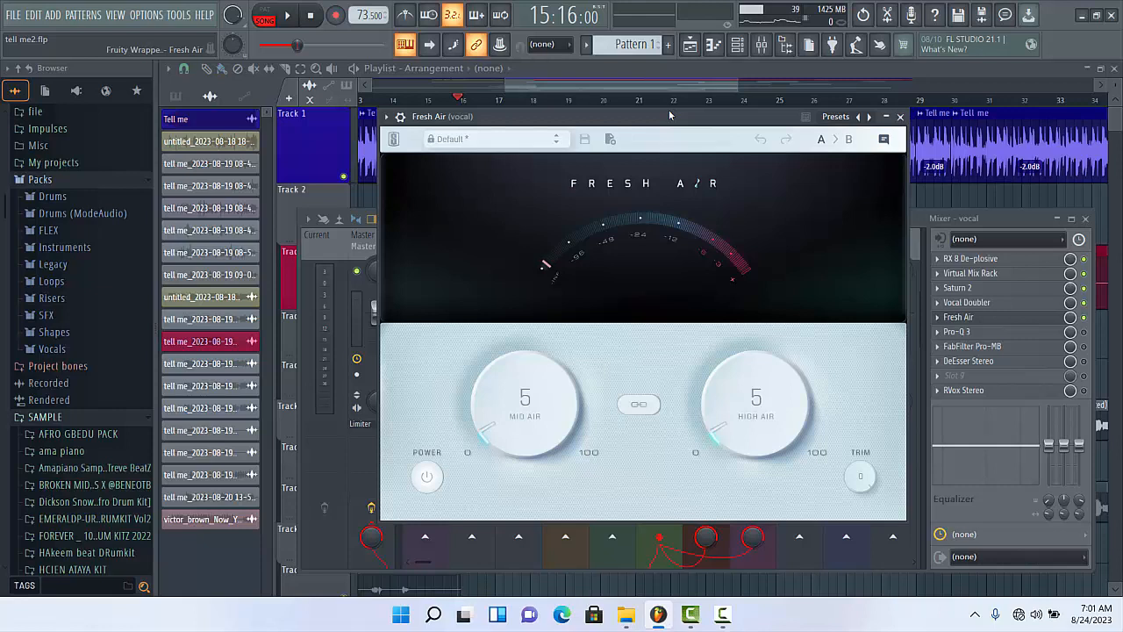
key(space)
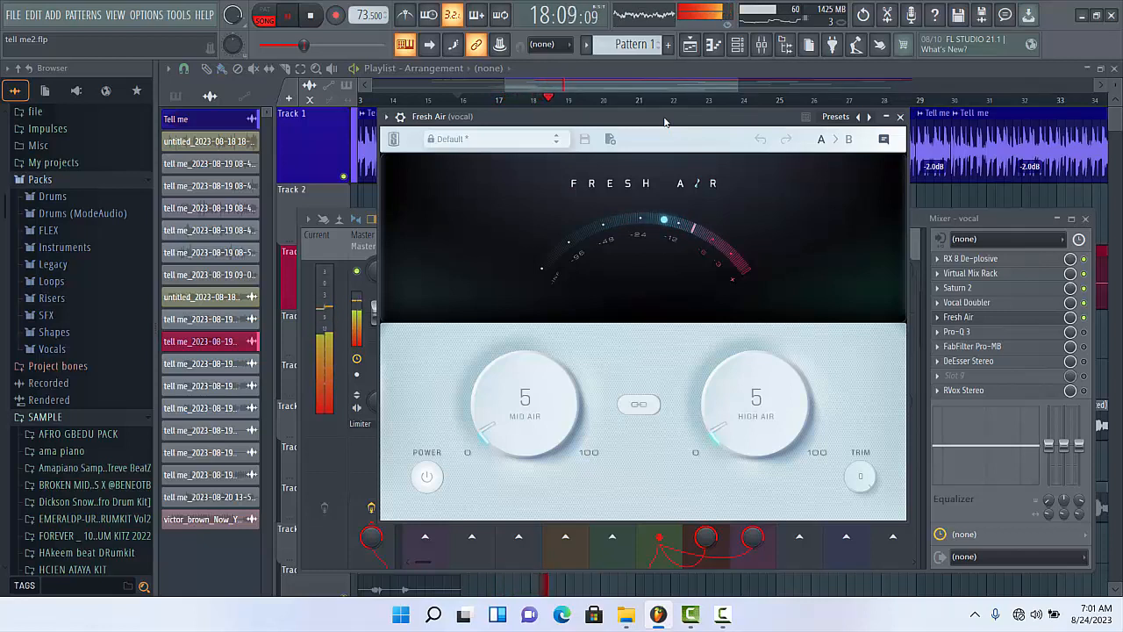
- Stop playback, drop Fresh Air's High Air to 0%, return it to 5%, and close the plugin
key(space)
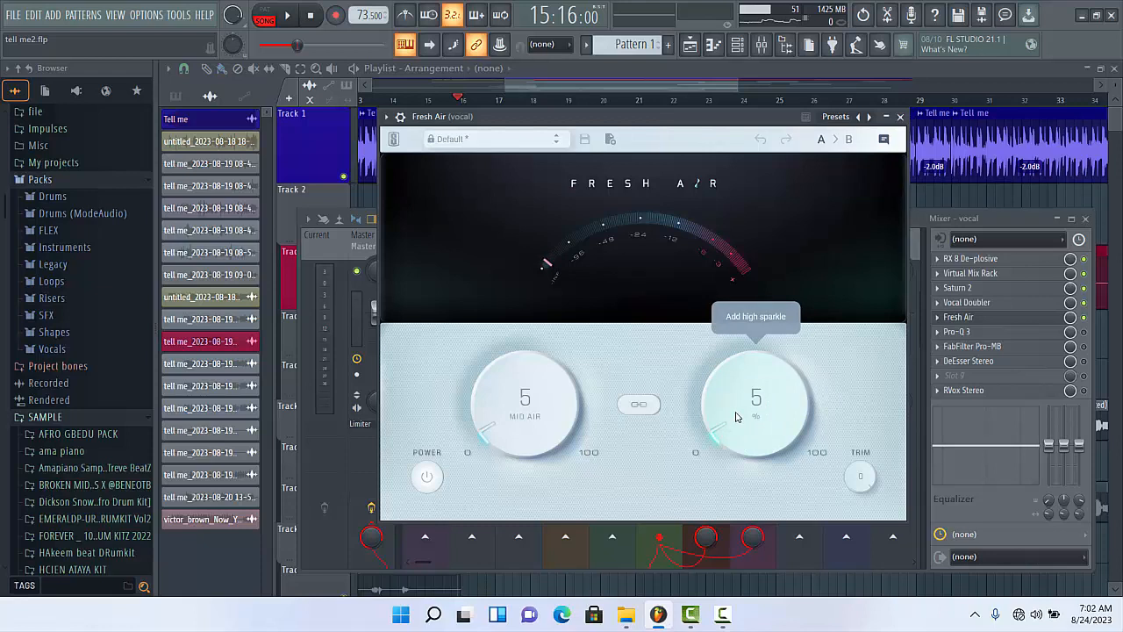
drag(736, 417, 737, 432)
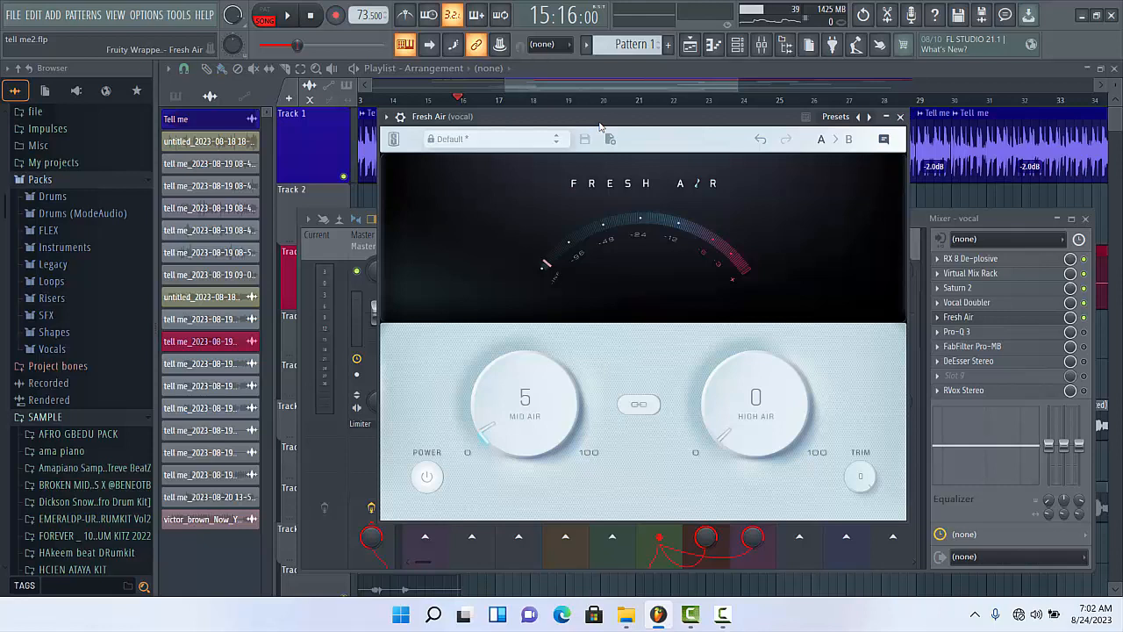
key(ctrl+s)
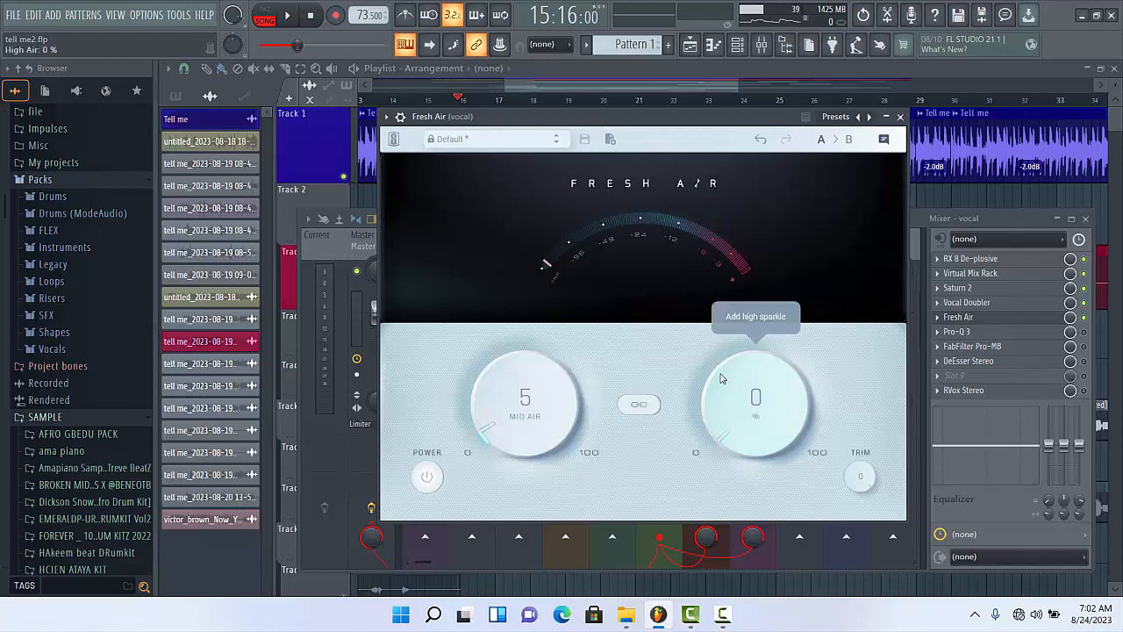
mouse_move(721, 377)
mouse_down()
mouse_move(723, 334)
mouse_move(719, 362)
mouse_up()
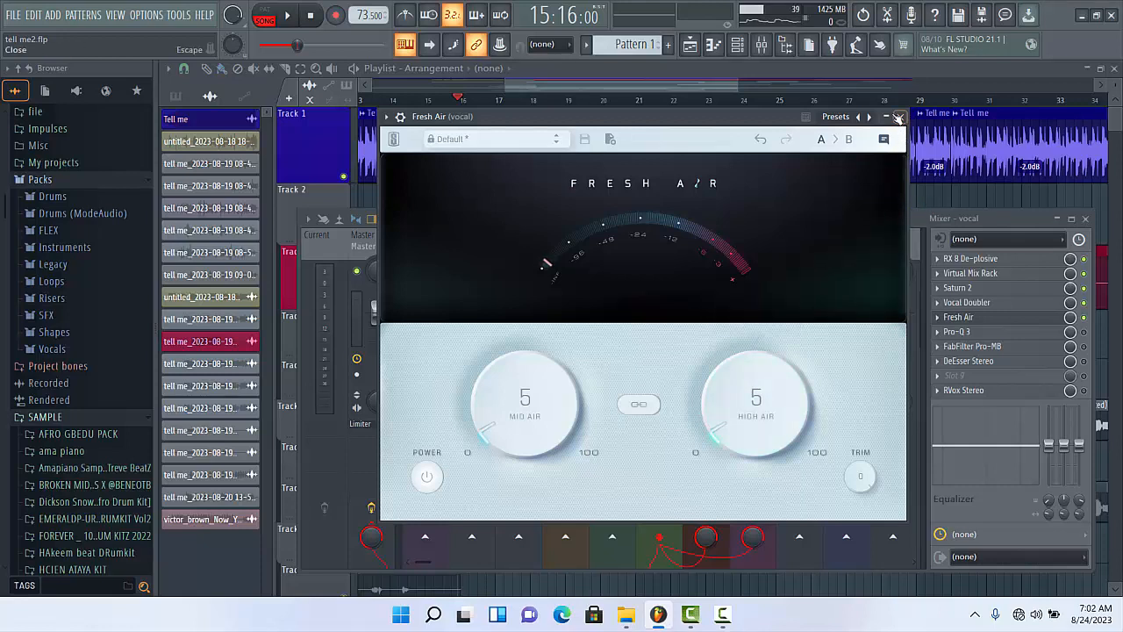
click(901, 118)
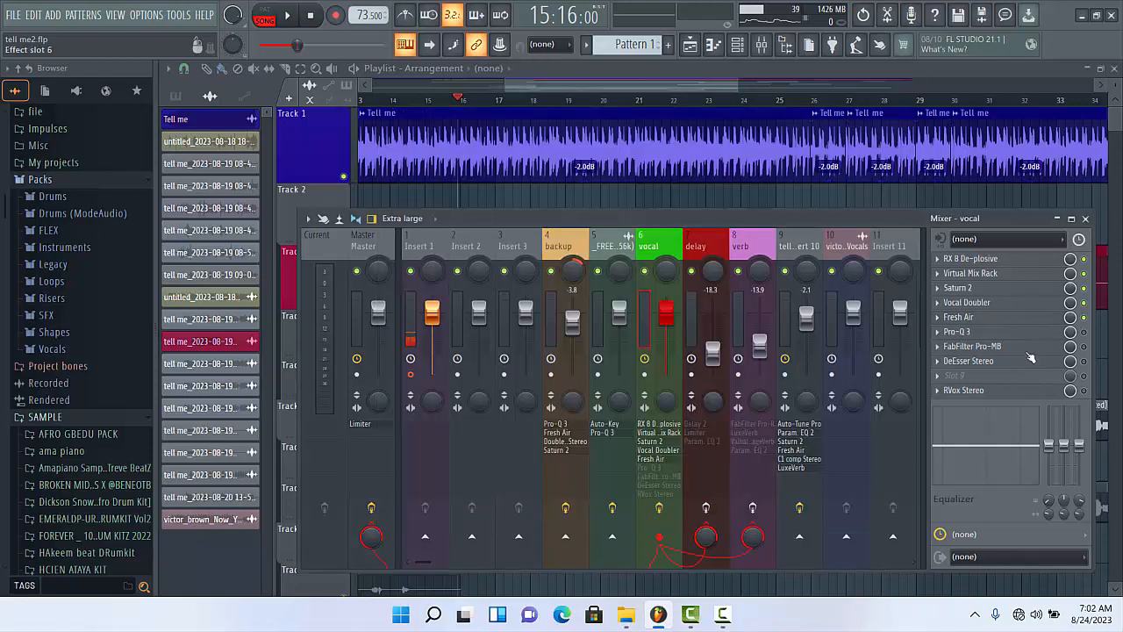
- Switch on Pro-Q 3 in the vocal's effect chain and open it with its wrapper settings hidden
click(1083, 332)
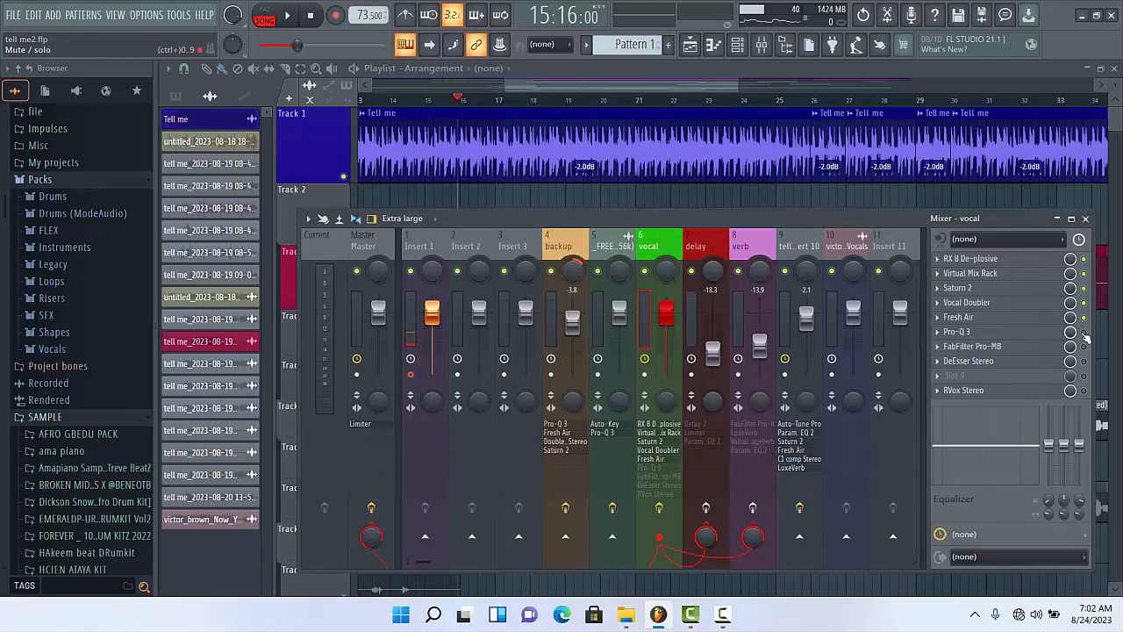
click(957, 331)
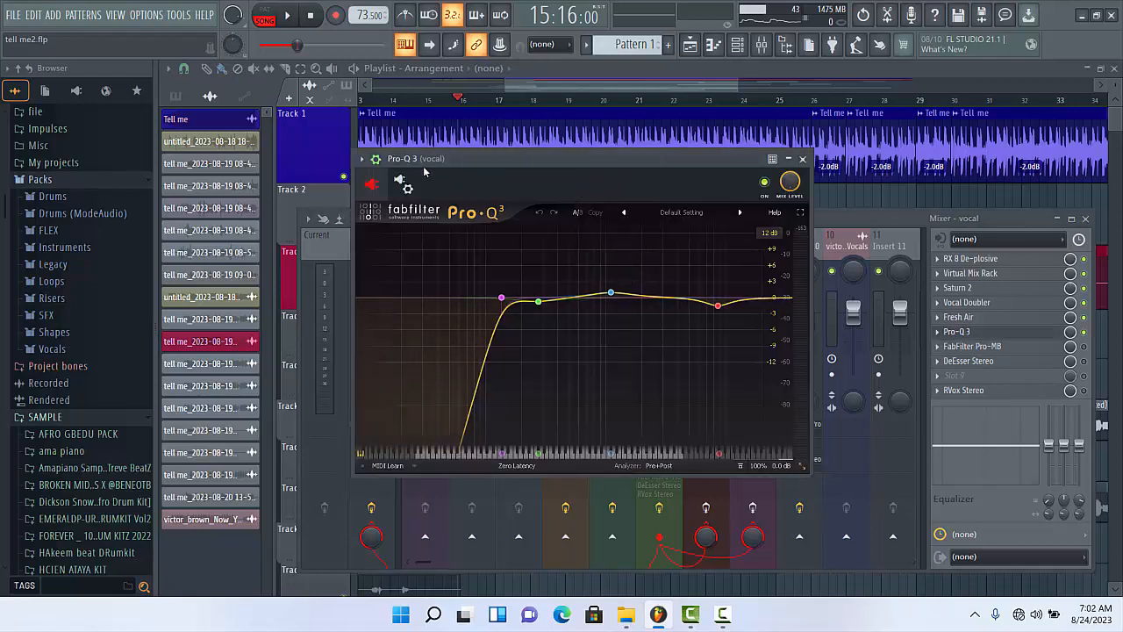
click(376, 159)
drag(497, 159, 533, 169)
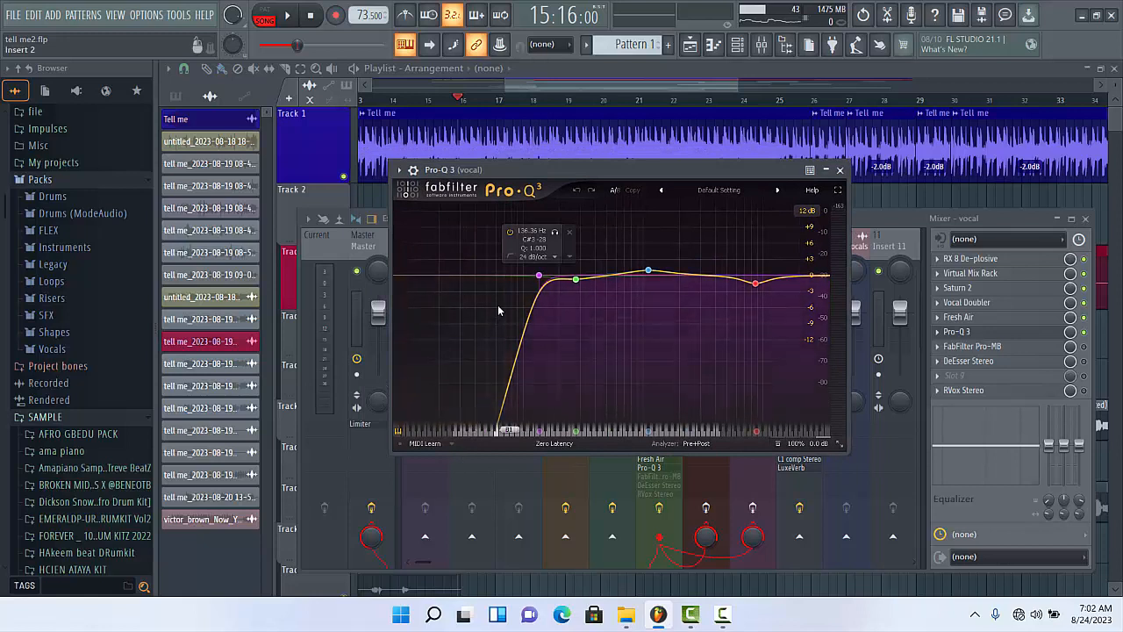
- Solo the Pro-Q 3 band at about 276 Hz during playback, unsolo it to compare, and stop playback
click(575, 281)
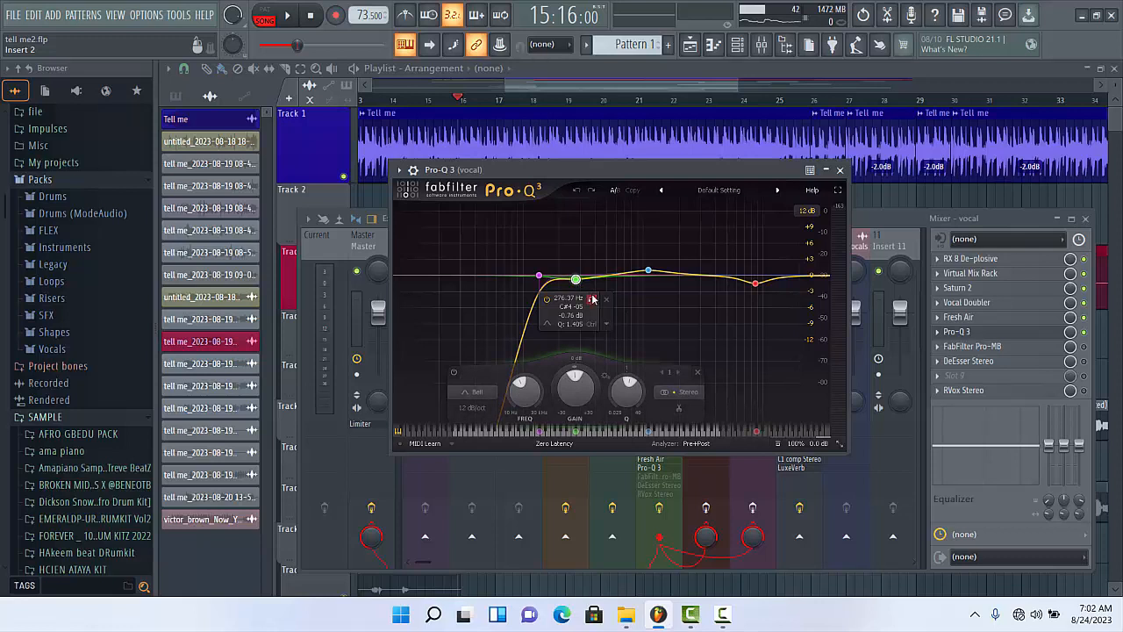
click(593, 299)
key(space)
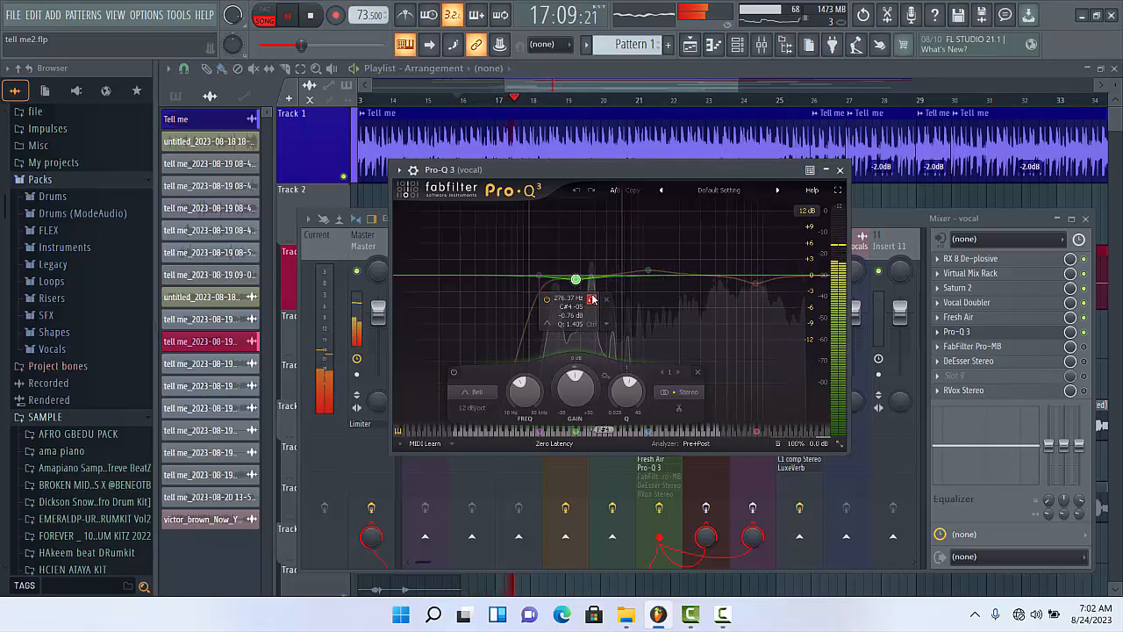
click(592, 299)
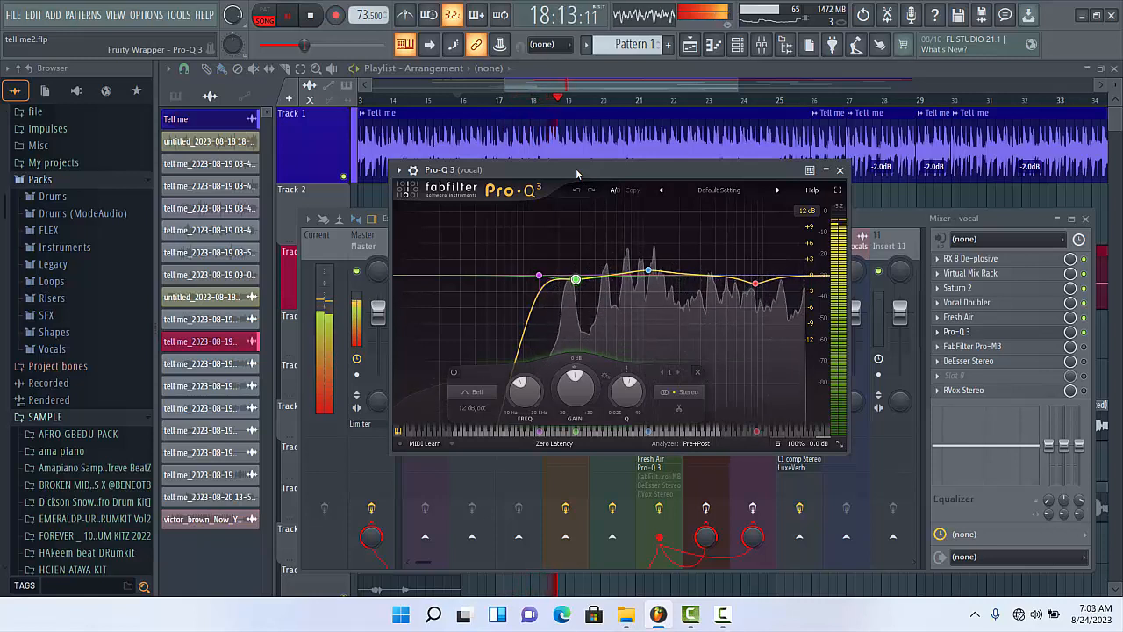
key(space)
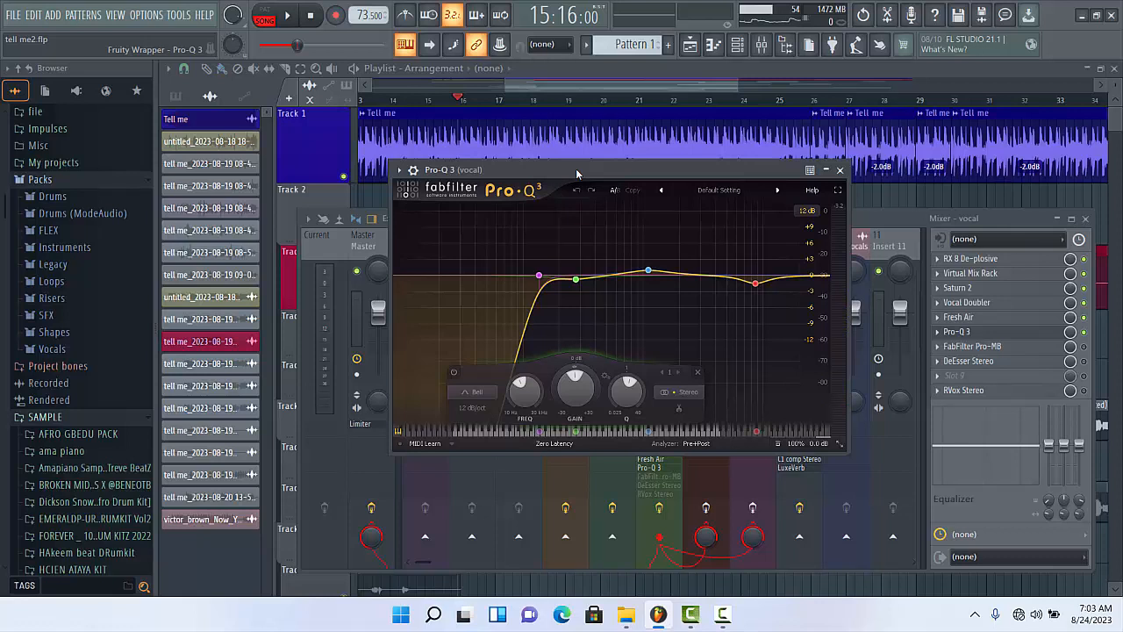
- Set the gain of the Pro-Q 3 boost near 1110 Hz to about +0.76 dB
click(575, 279)
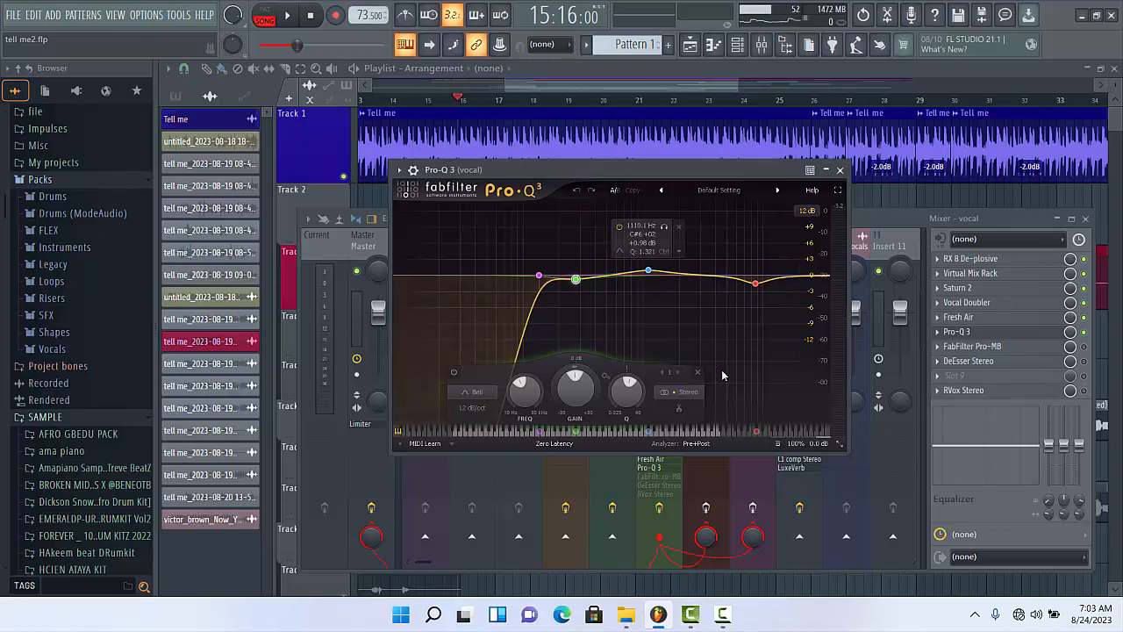
click(647, 271)
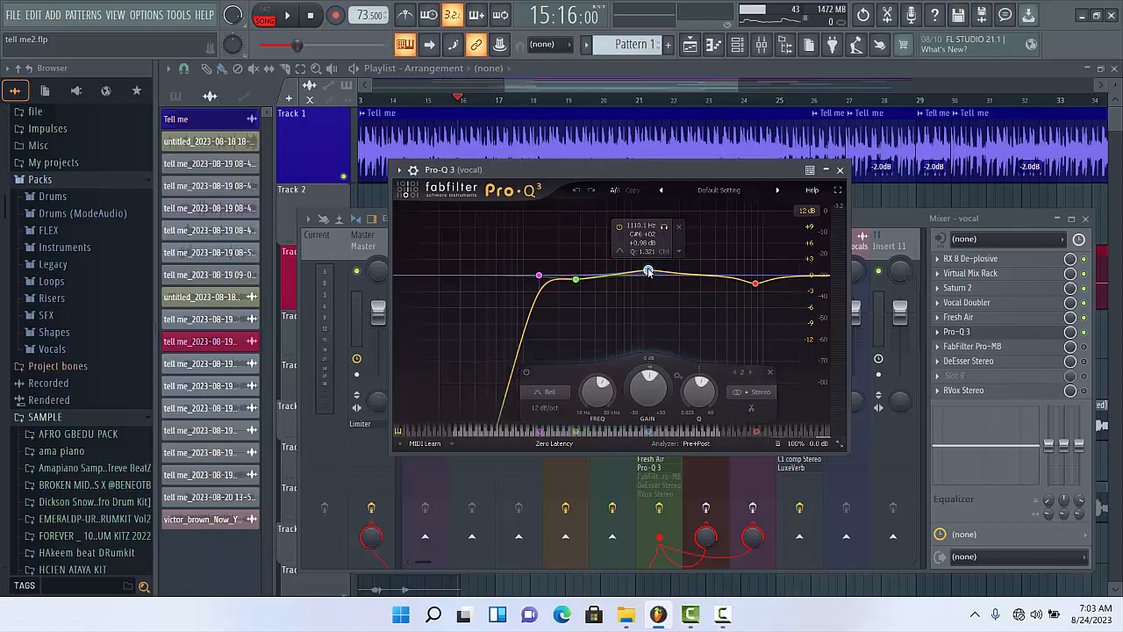
drag(649, 273, 649, 275)
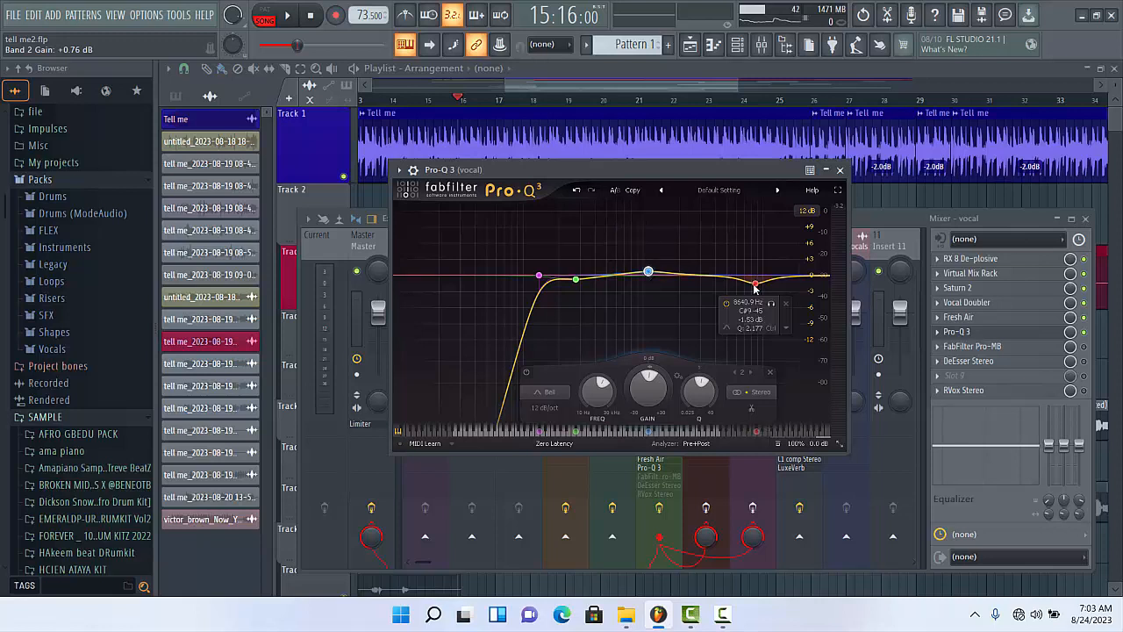
- Audition the Pro-Q 3 cut near 8640 Hz in solo and in the full vocal, and stop playback
click(755, 285)
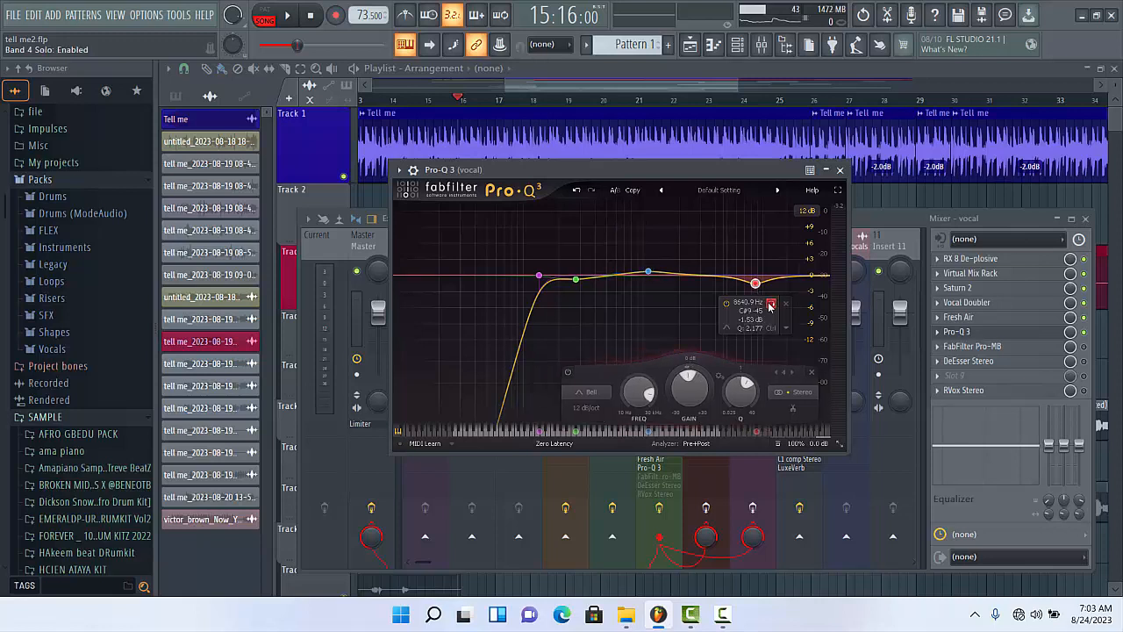
key(space)
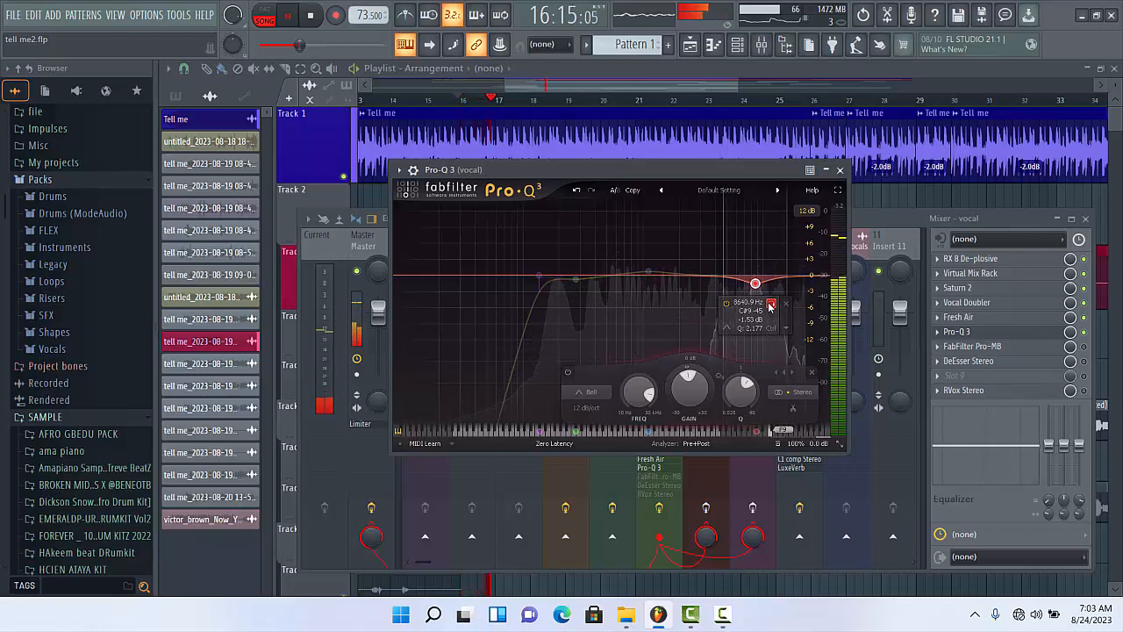
click(771, 304)
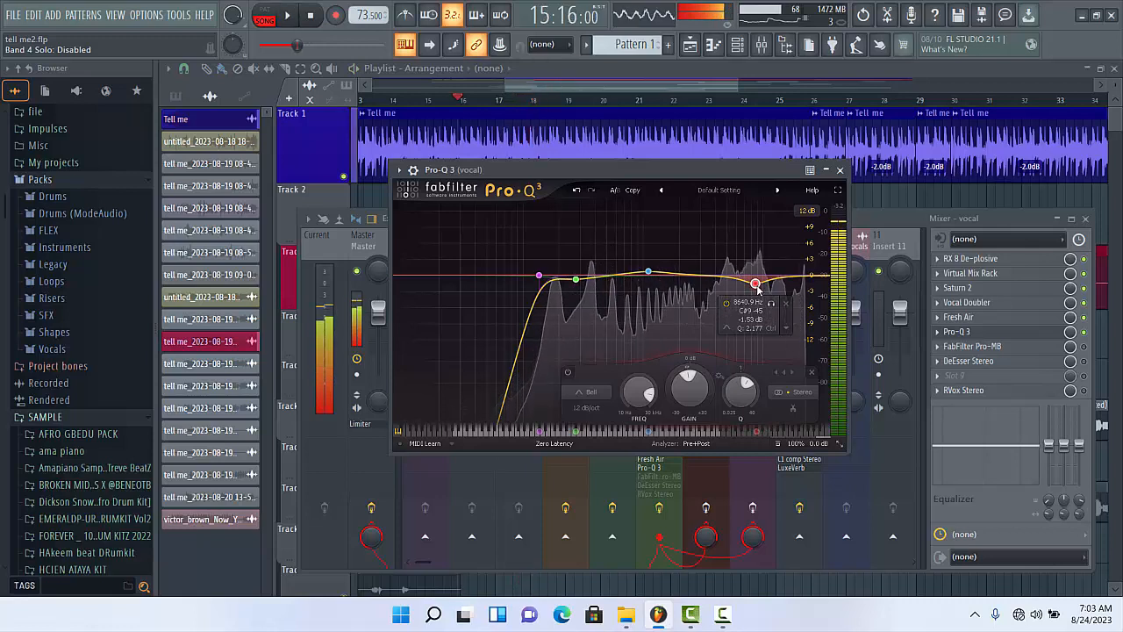
key(space)
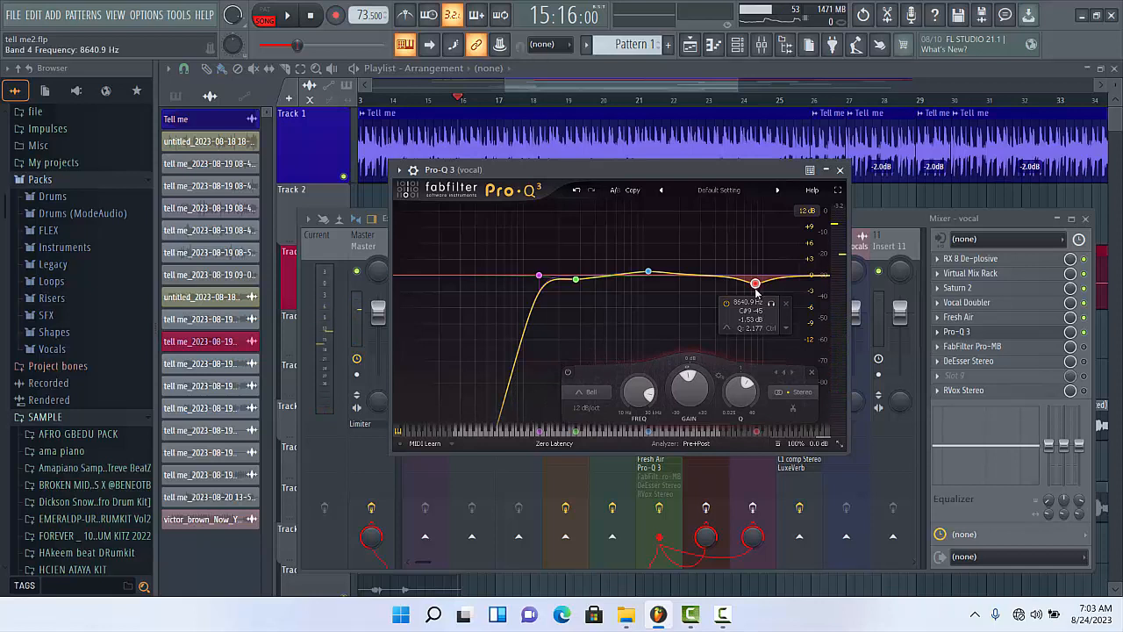
- Shift Pro-Q 3's high-frequency cut to about 8355 Hz, fine-tune its gain, and close the plugin
drag(756, 290, 755, 291)
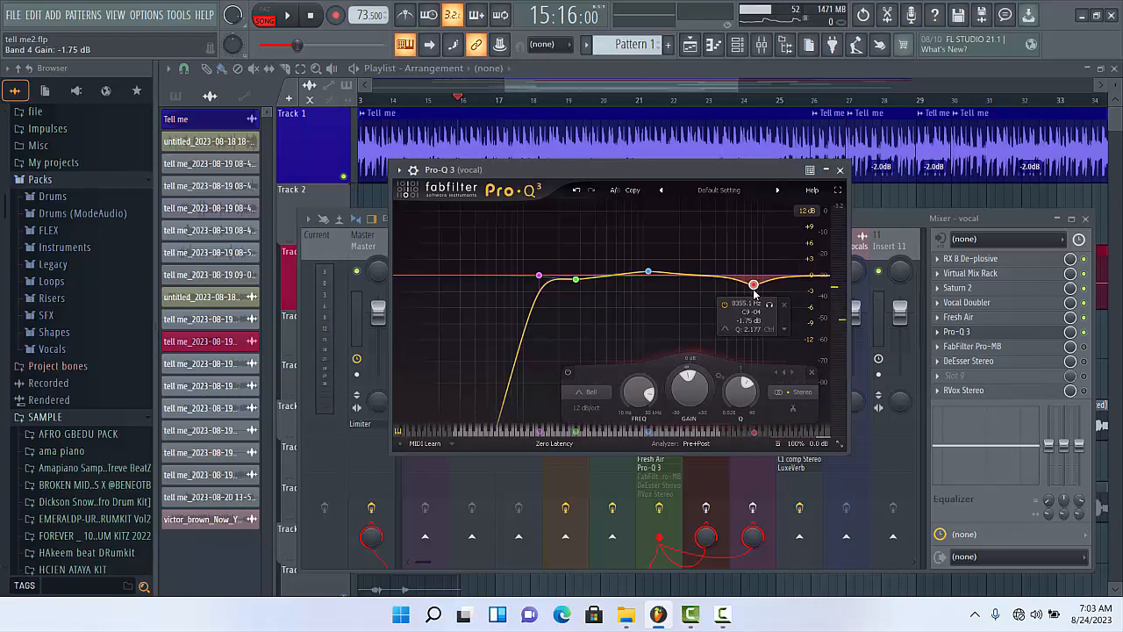
drag(754, 293, 754, 292)
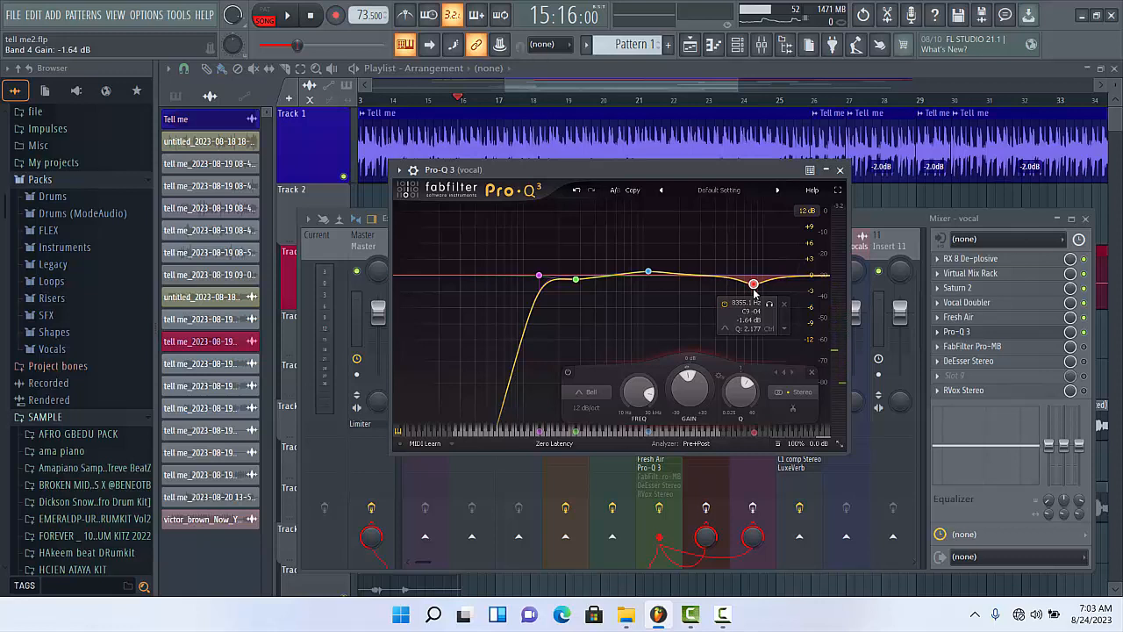
click(839, 170)
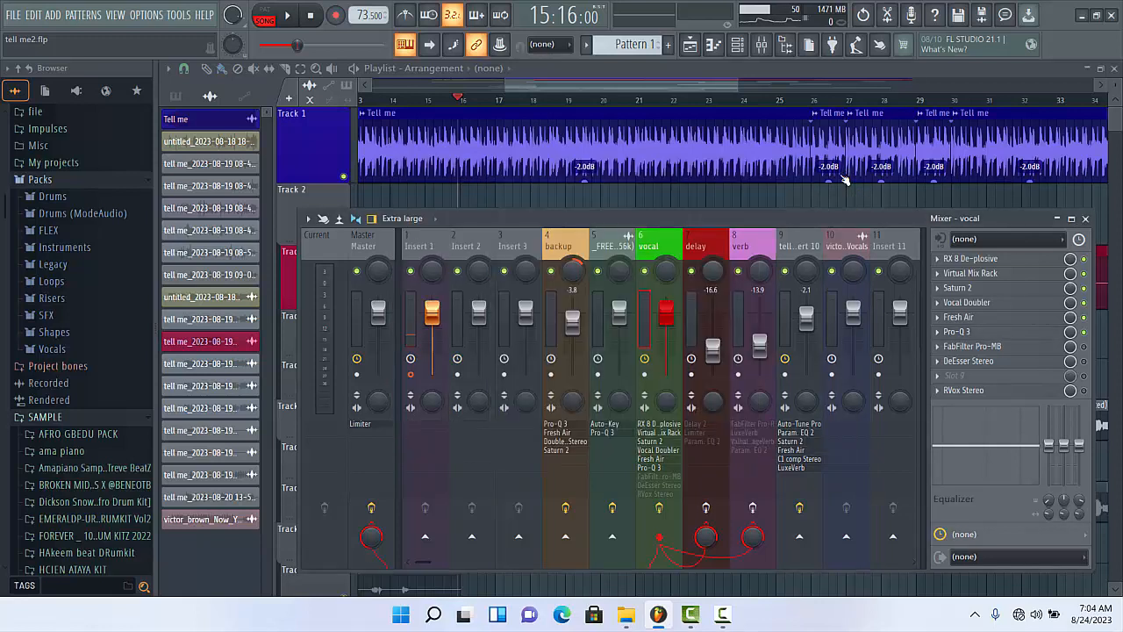
- Switch on FabFilter Pro-MB in the vocal's effect chain and open it with its wrapper settings hidden
click(1085, 346)
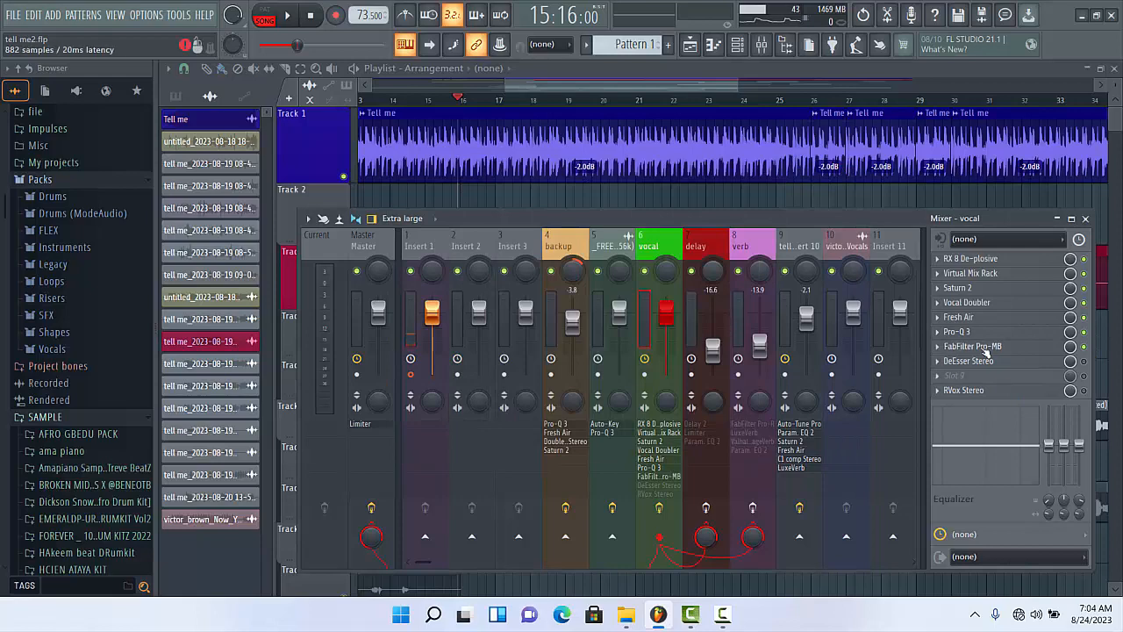
click(983, 349)
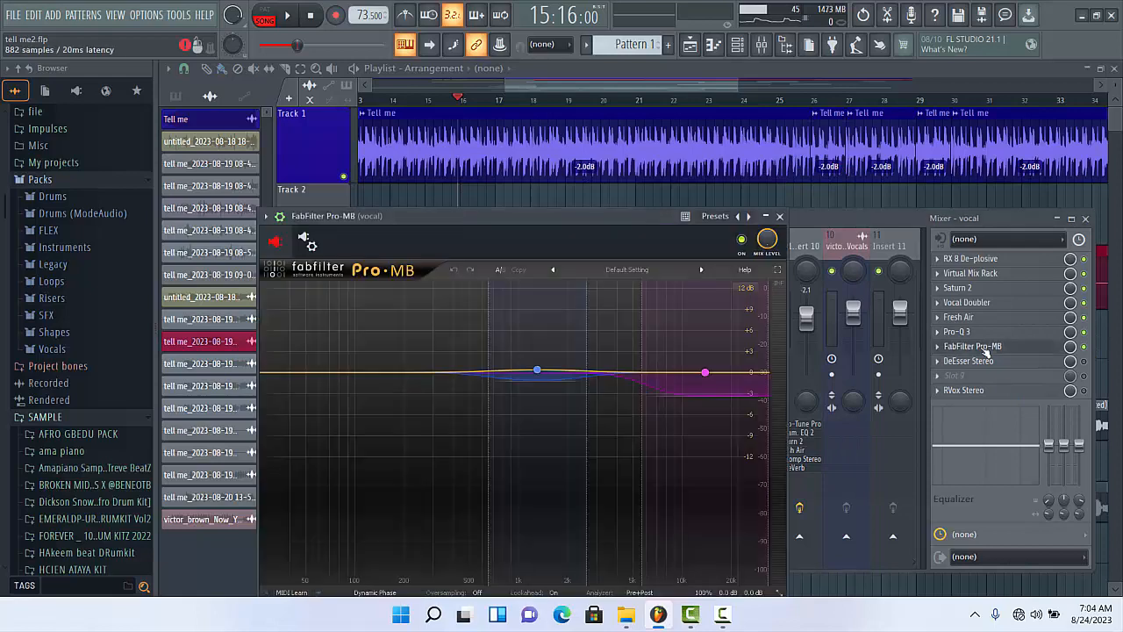
click(279, 216)
drag(476, 211, 600, 149)
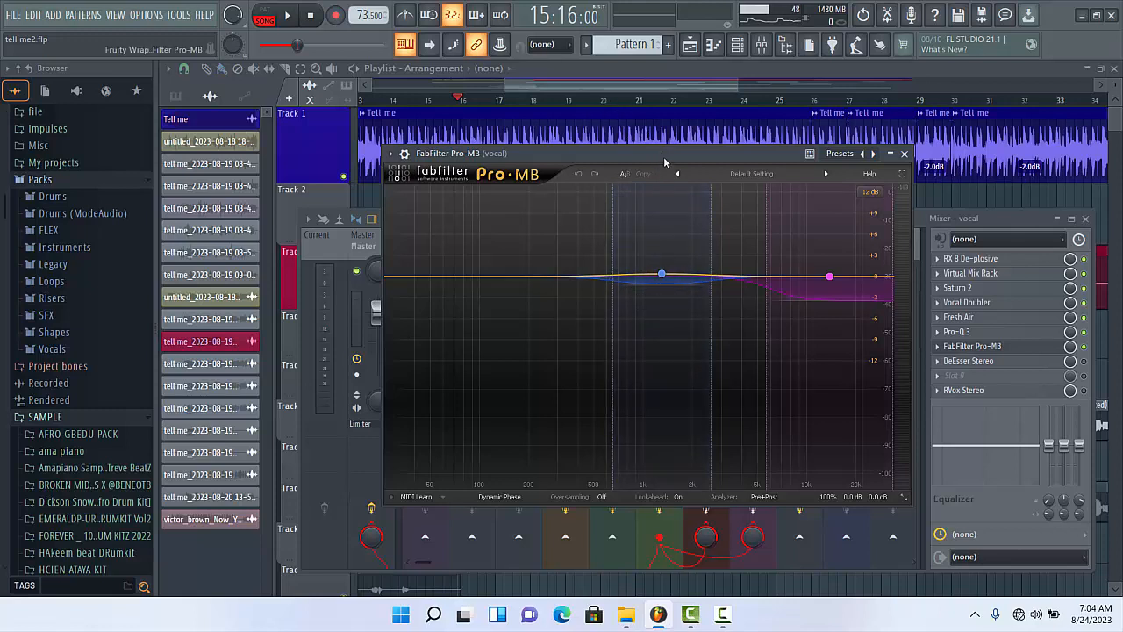
- Listen to the vocal through Pro-MB, stop playback, and display the compression settings of Band 2
key(space)
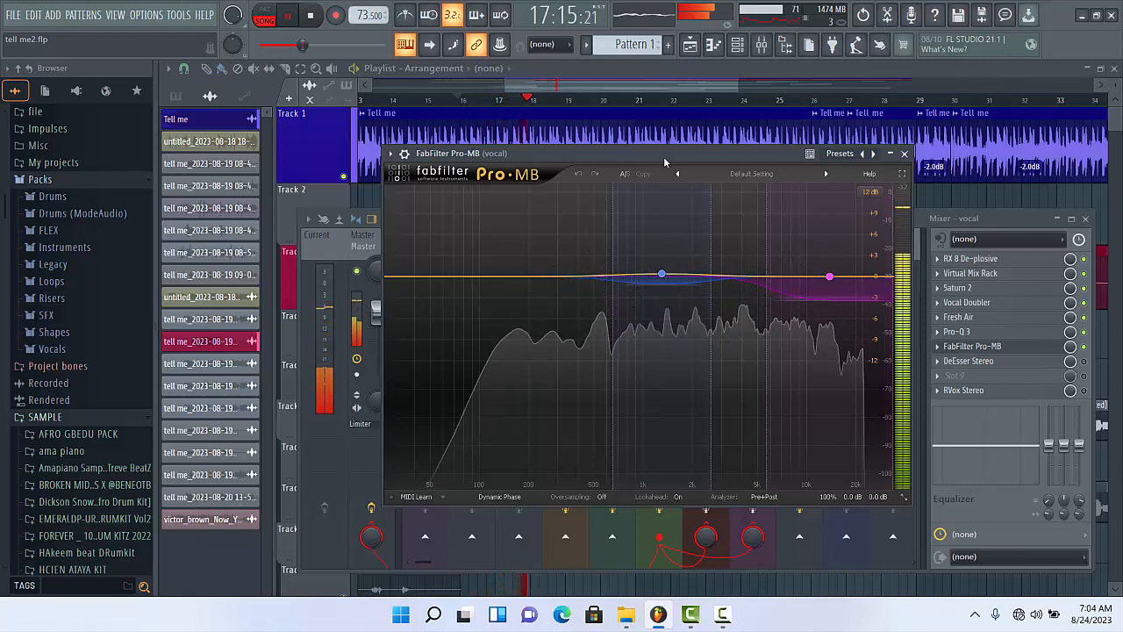
key(space)
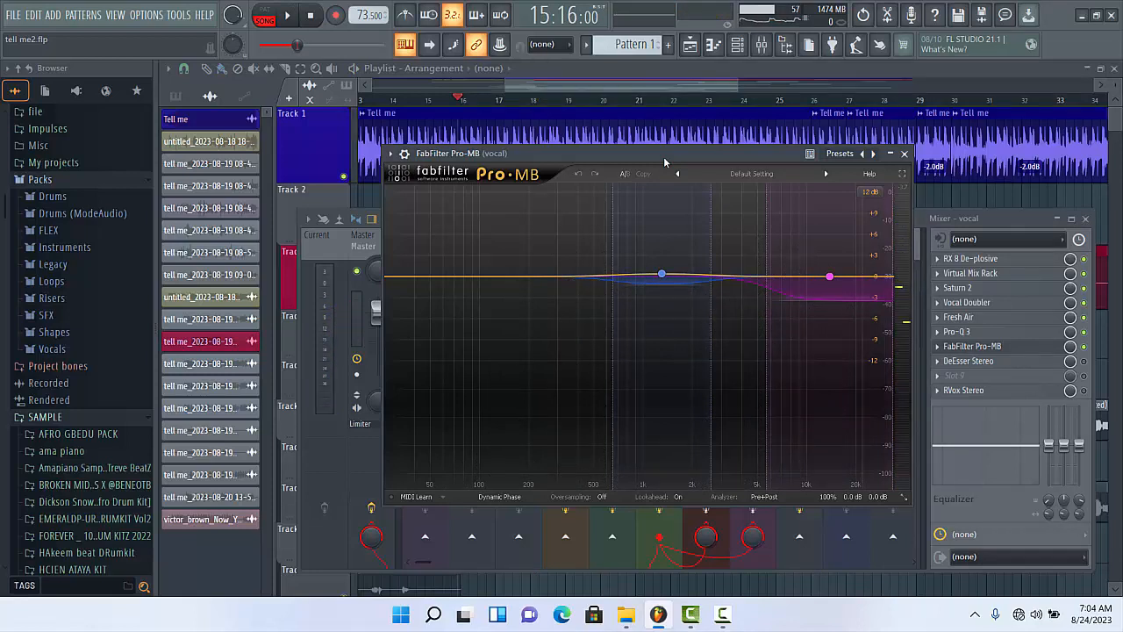
mouse_move(662, 277)
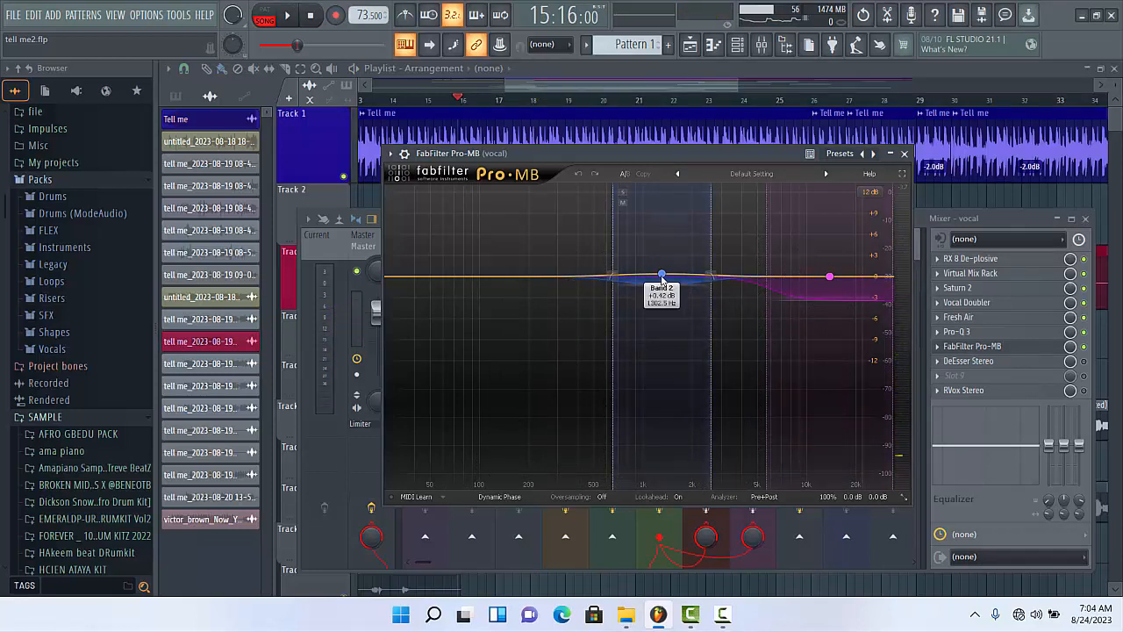
click(662, 277)
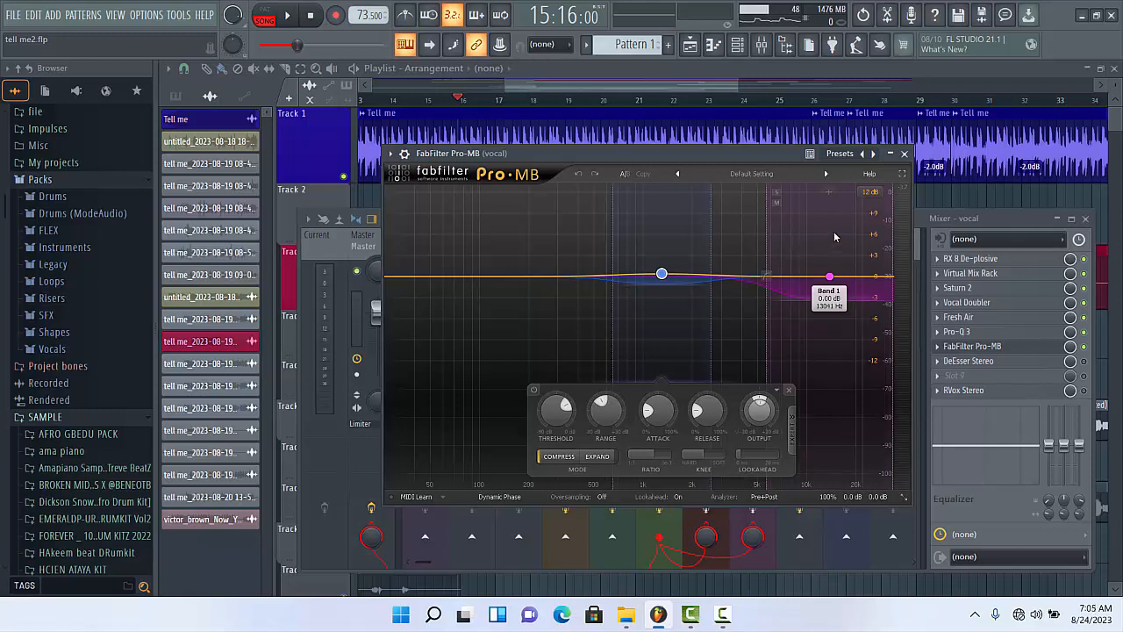
- Replay the vocal twice to hear Pro-MB's multiband compression, stop playback, and close the plugin
key(space)
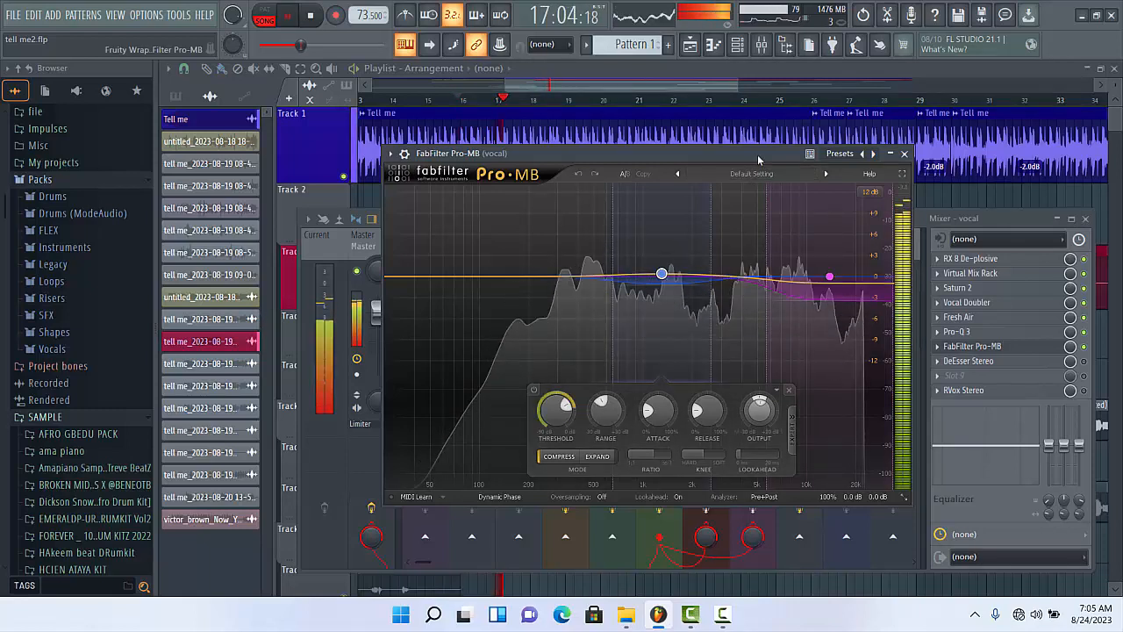
key(space)
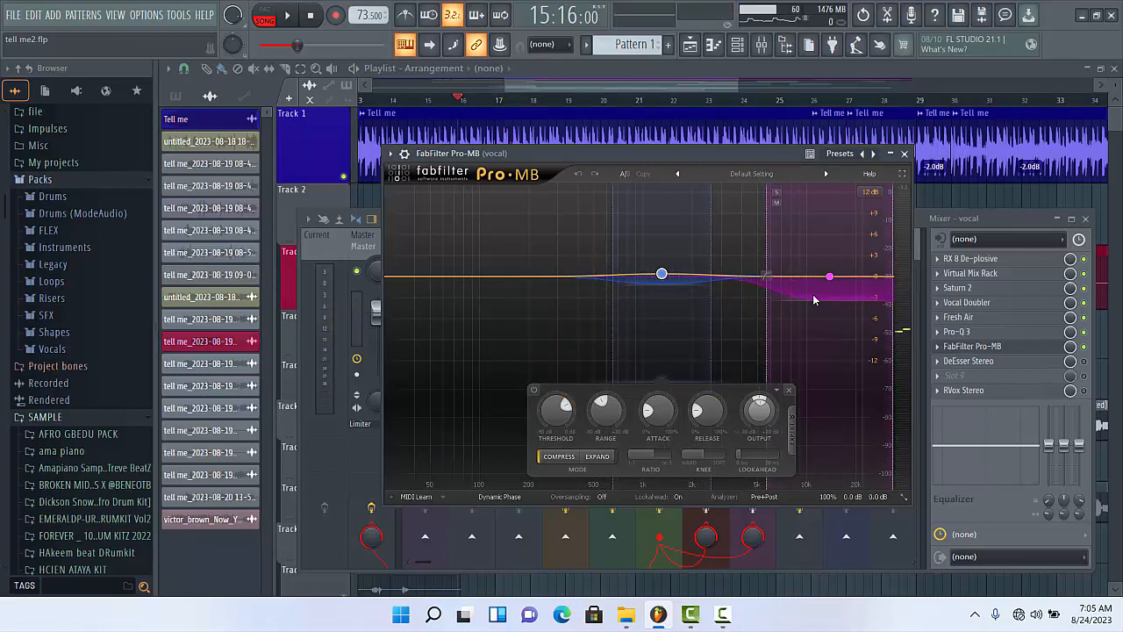
key(space)
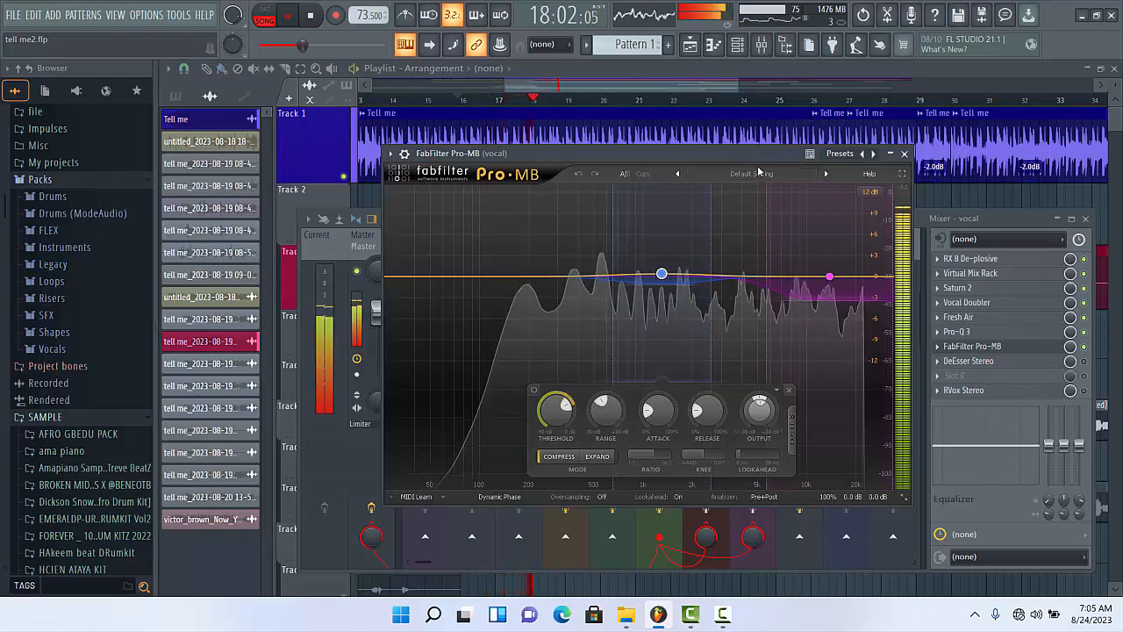
key(space)
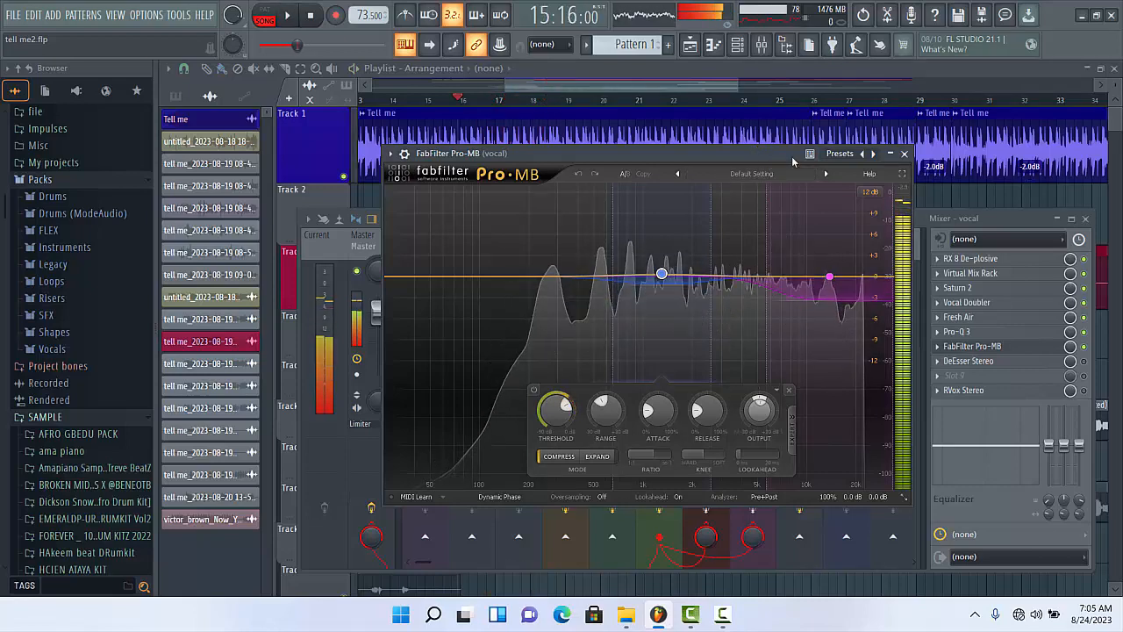
click(904, 154)
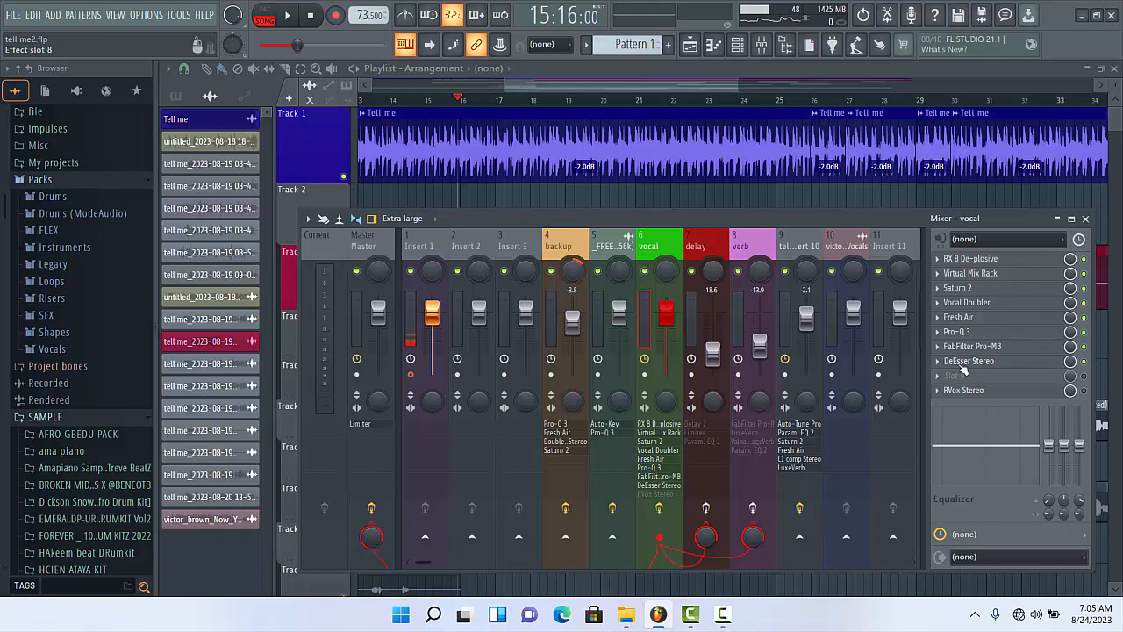
- Open DeEsser Stereo from the vocal's effect chain, hide its wrapper settings, and start playback to hear it
click(965, 362)
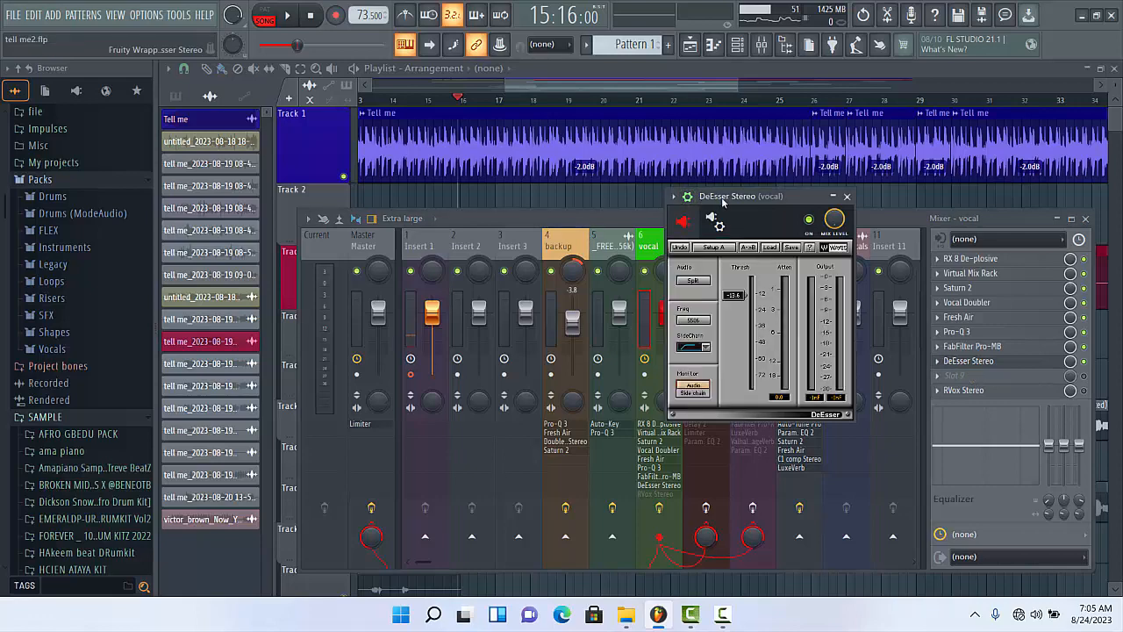
drag(723, 202, 623, 205)
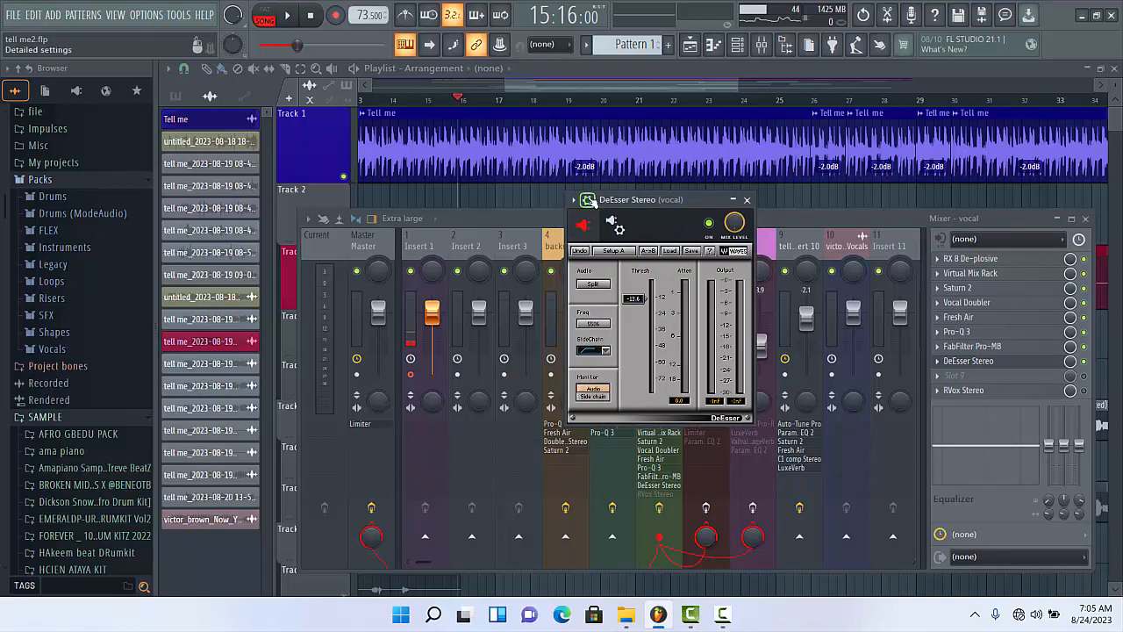
click(587, 200)
drag(656, 200, 614, 227)
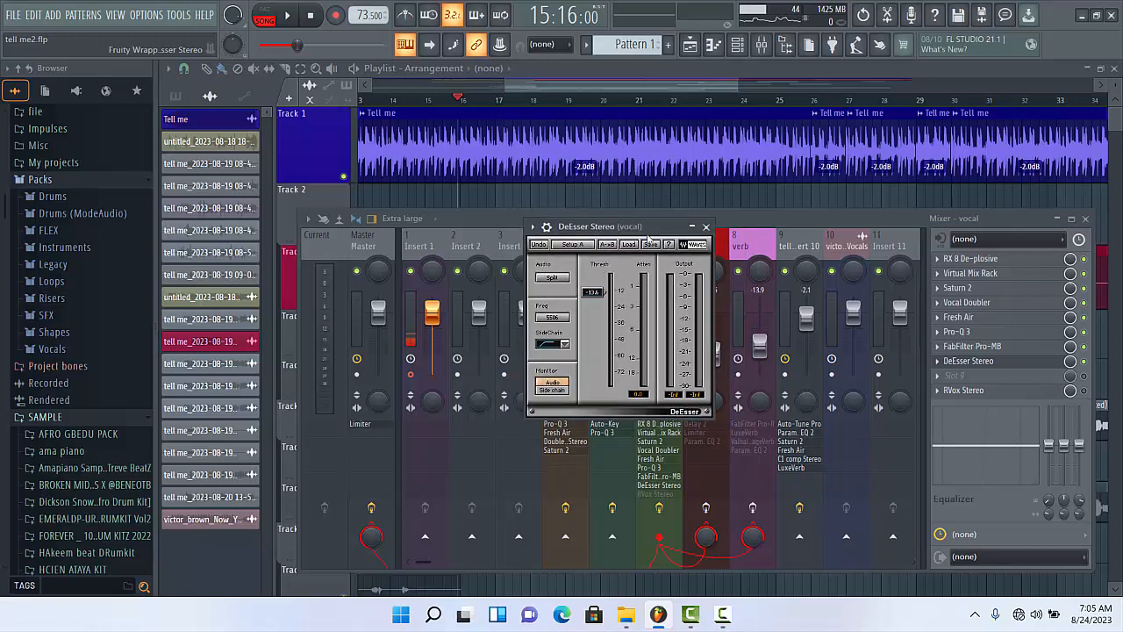
key(space)
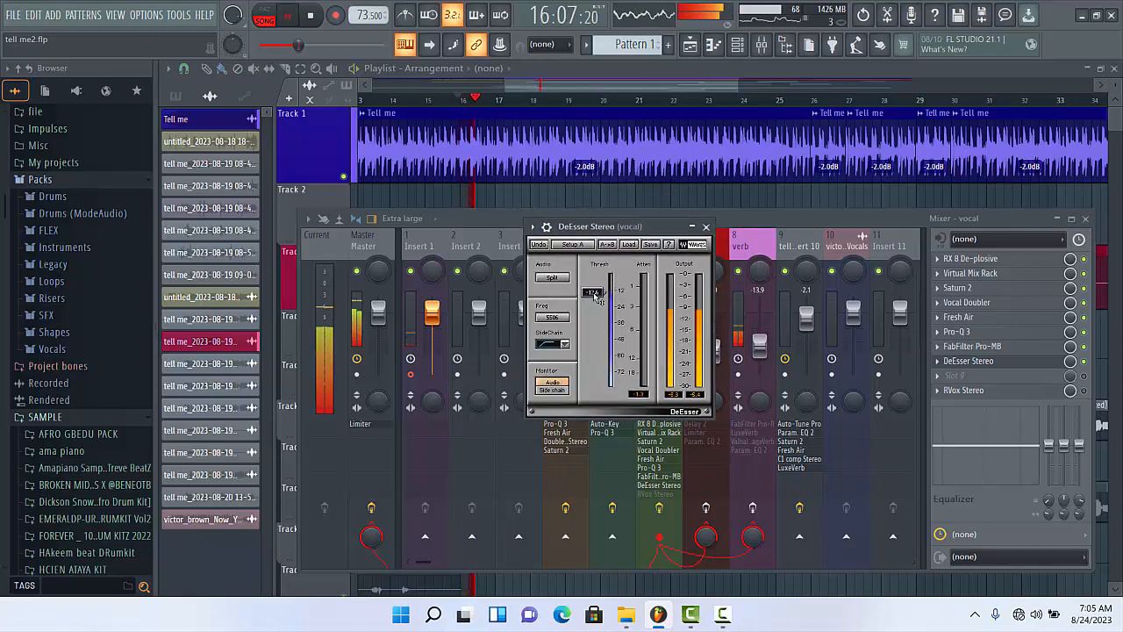
- Set DeEsser Stereo's threshold to about -15.6 dB while listening to the vocal, stop playback, and close the plugin
mouse_move(588, 302)
mouse_down()
mouse_move(592, 363)
mouse_move(592, 276)
mouse_move(592, 287)
mouse_up()
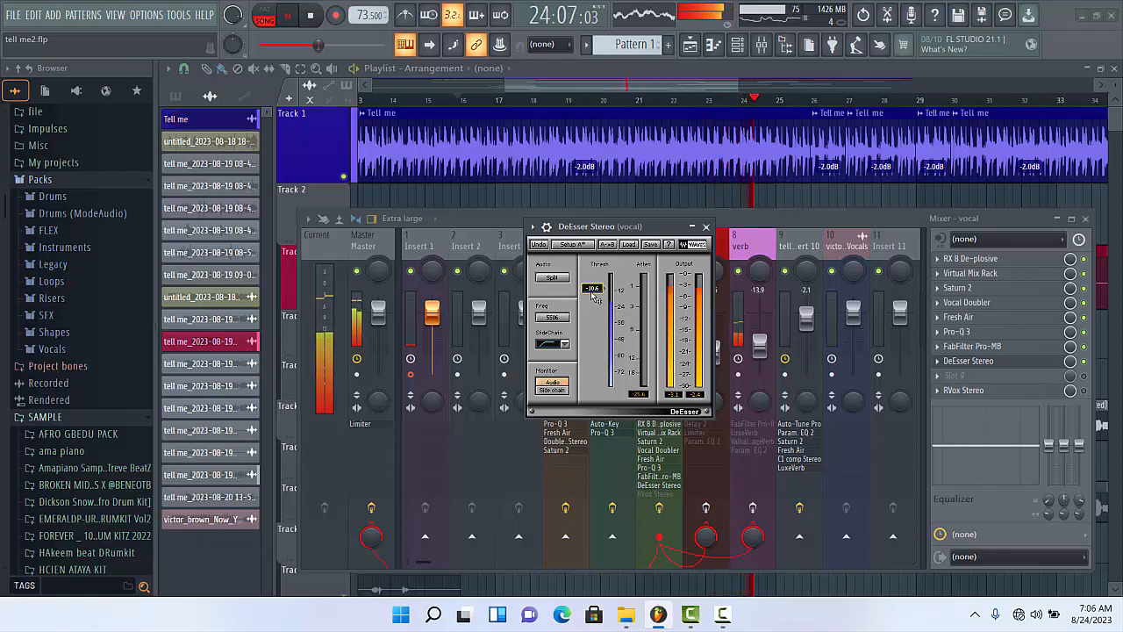
drag(591, 292, 591, 302)
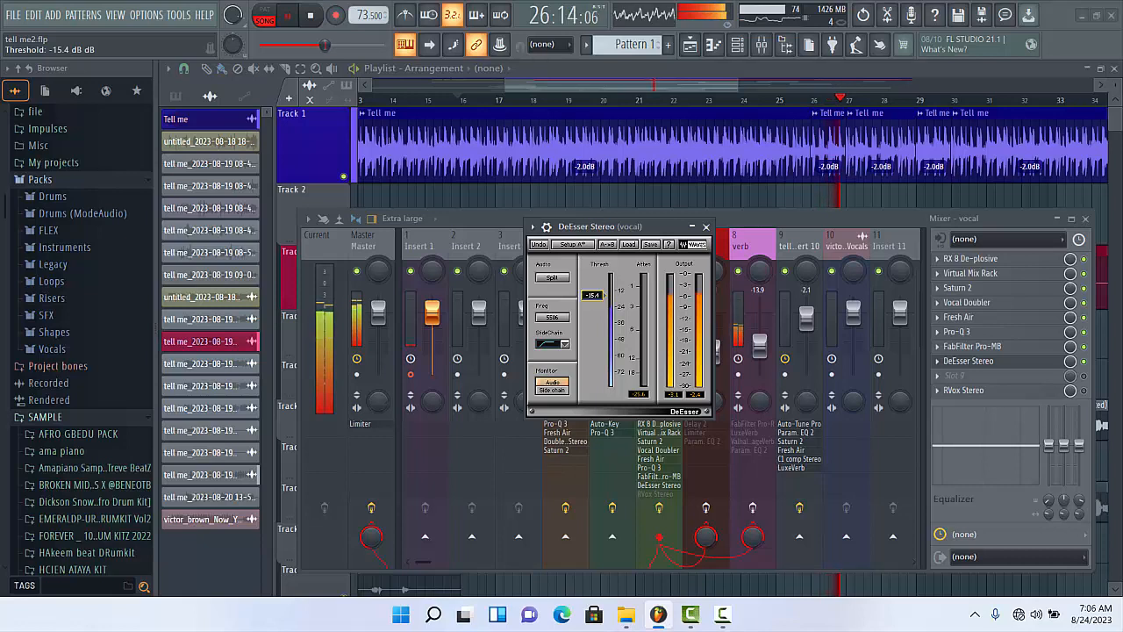
drag(591, 296, 592, 297)
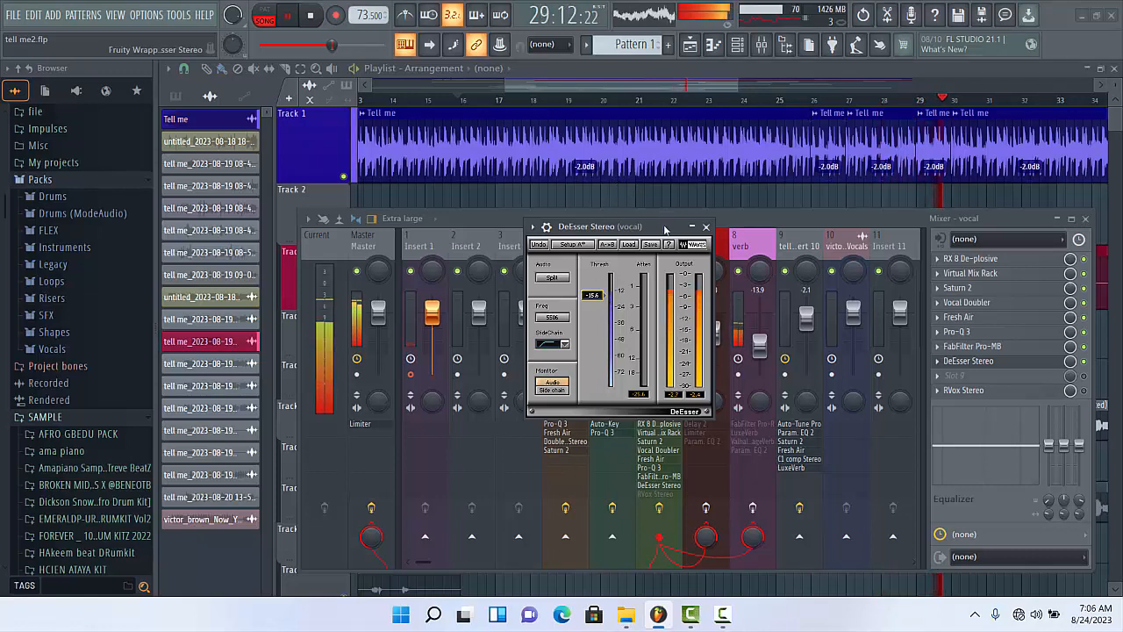
key(space)
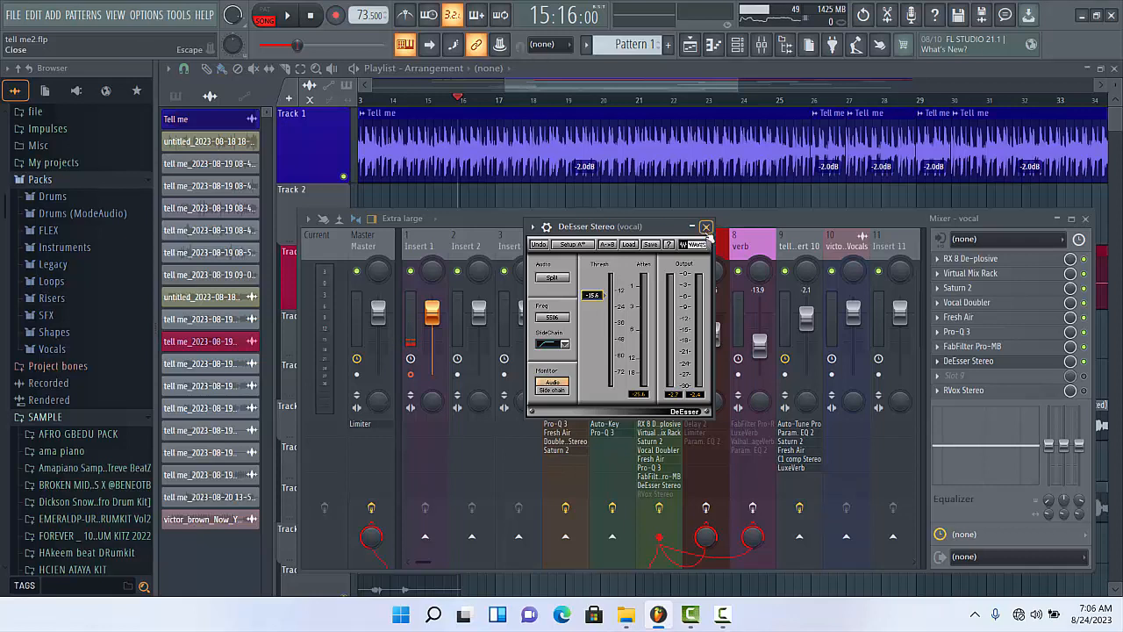
click(707, 227)
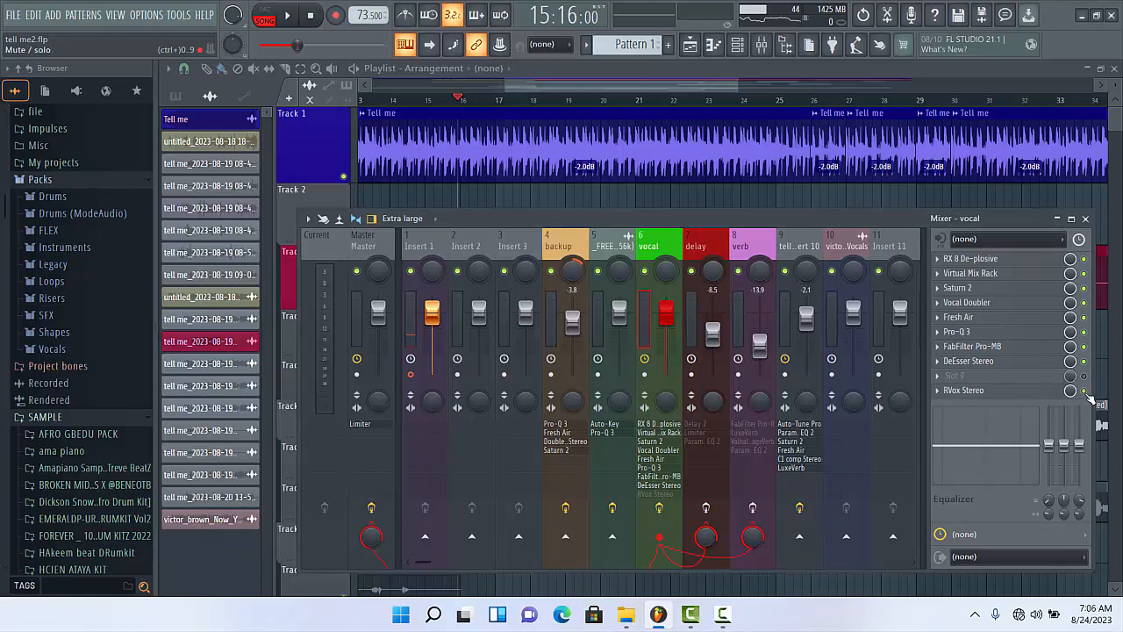
- Switch on RVox Stereo in the vocal's effect chain, listen to the vocal through it, and close the plugin
click(1086, 391)
click(962, 391)
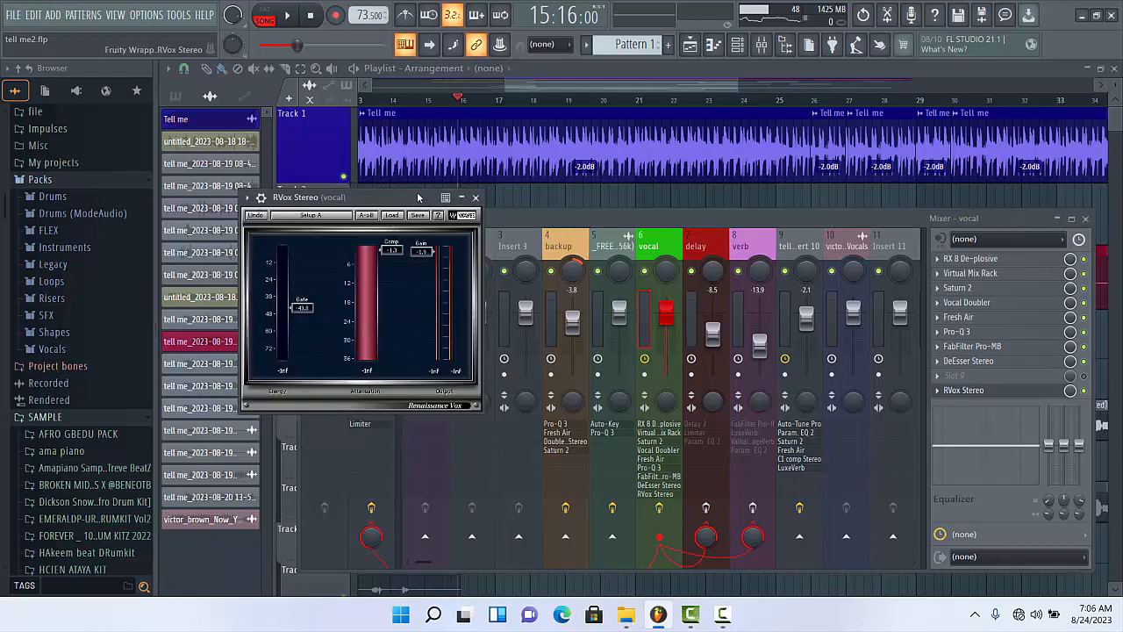
drag(422, 197, 659, 232)
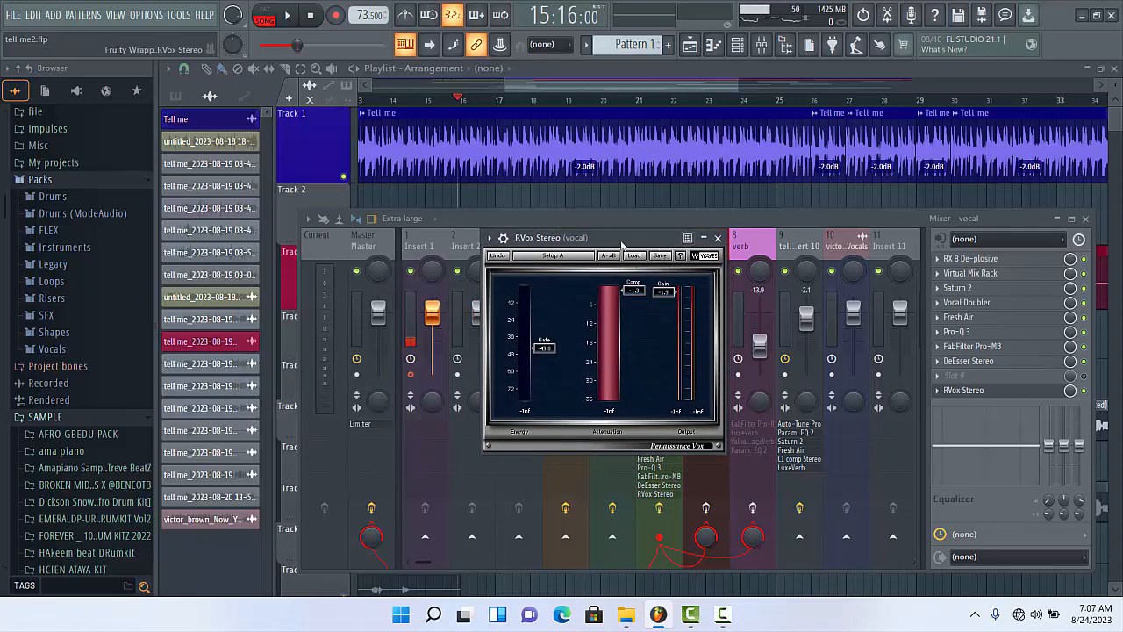
key(space)
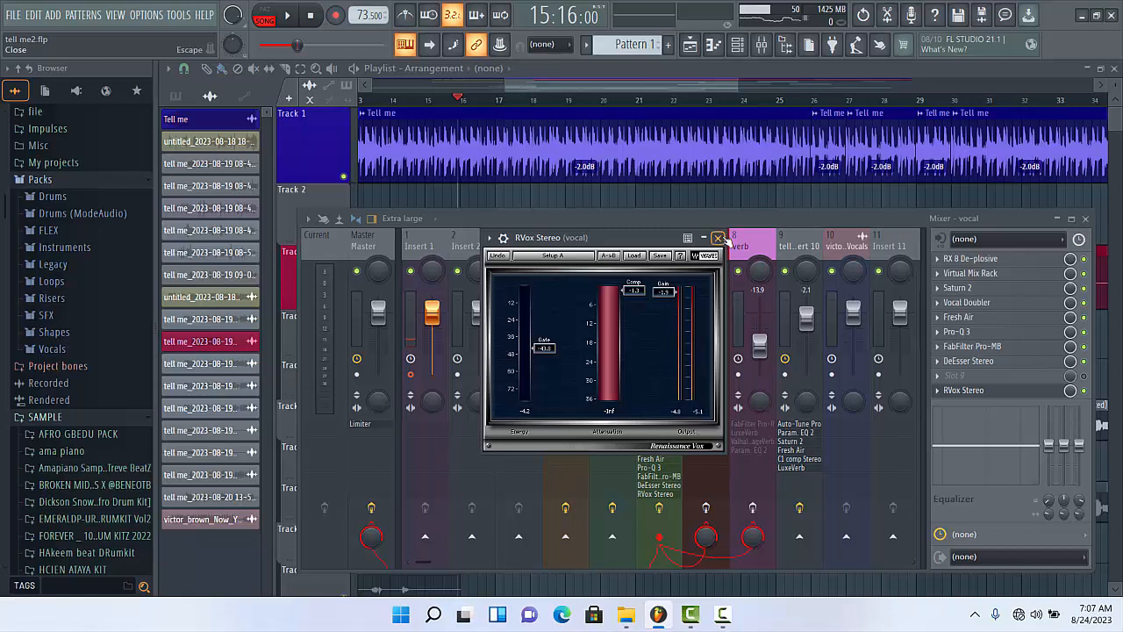
click(717, 238)
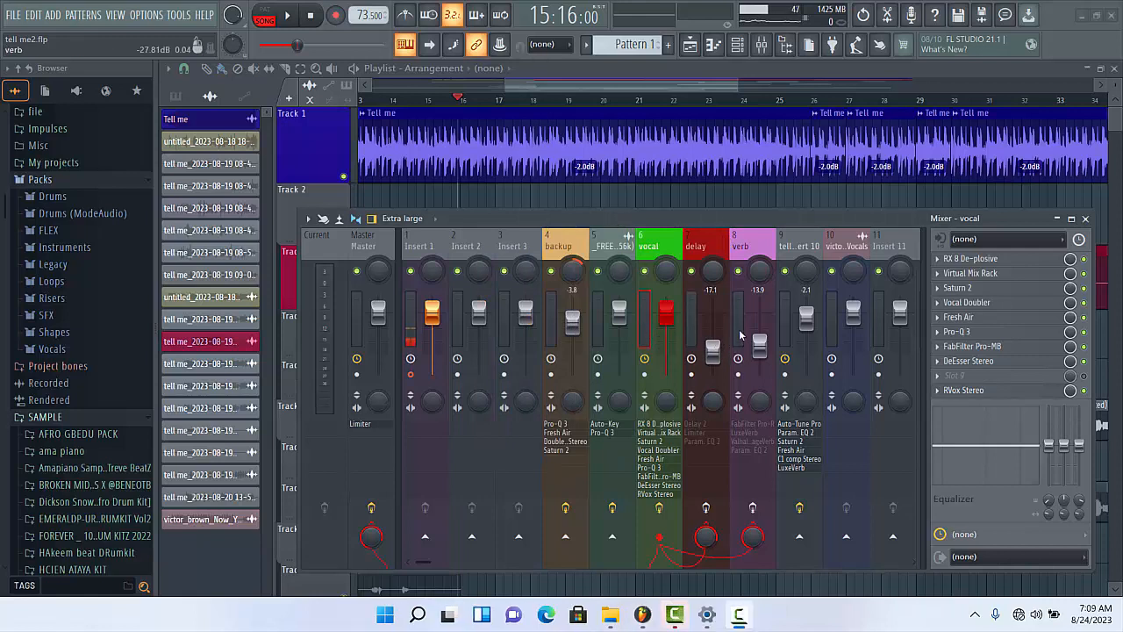
- Enable the effects on the delay mixer track and switch off its Fruity Limiter
click(694, 246)
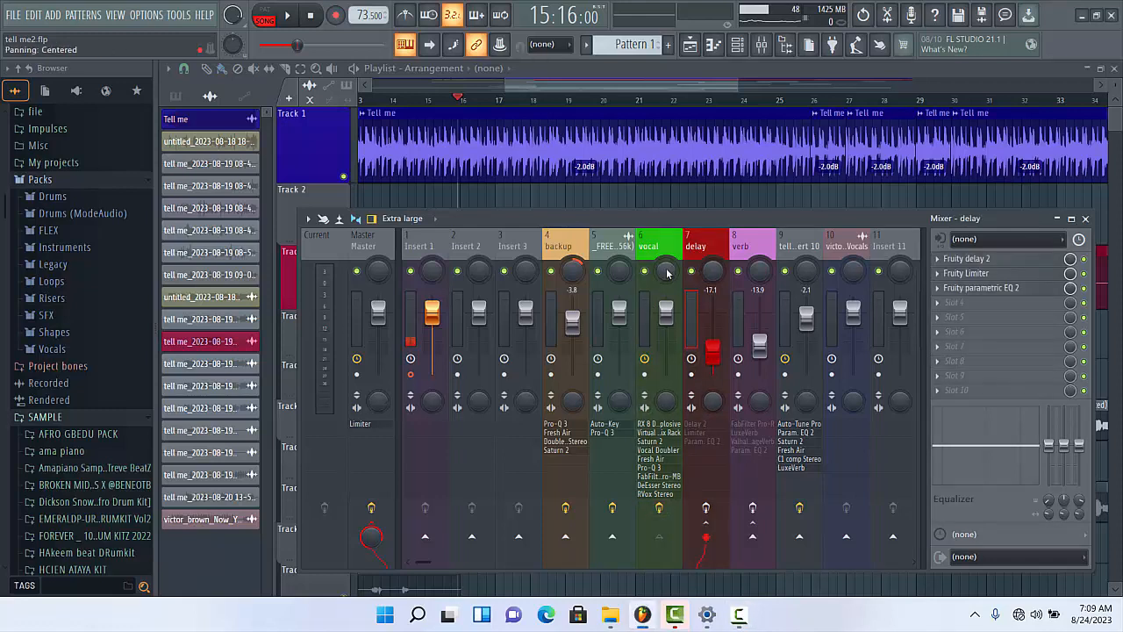
click(660, 525)
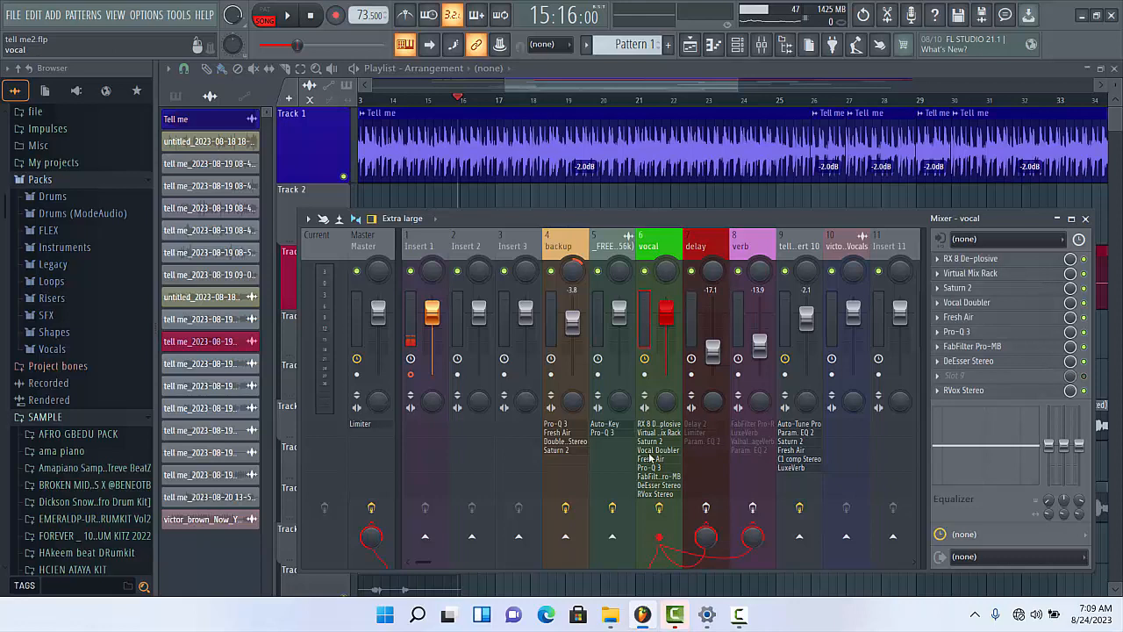
click(693, 325)
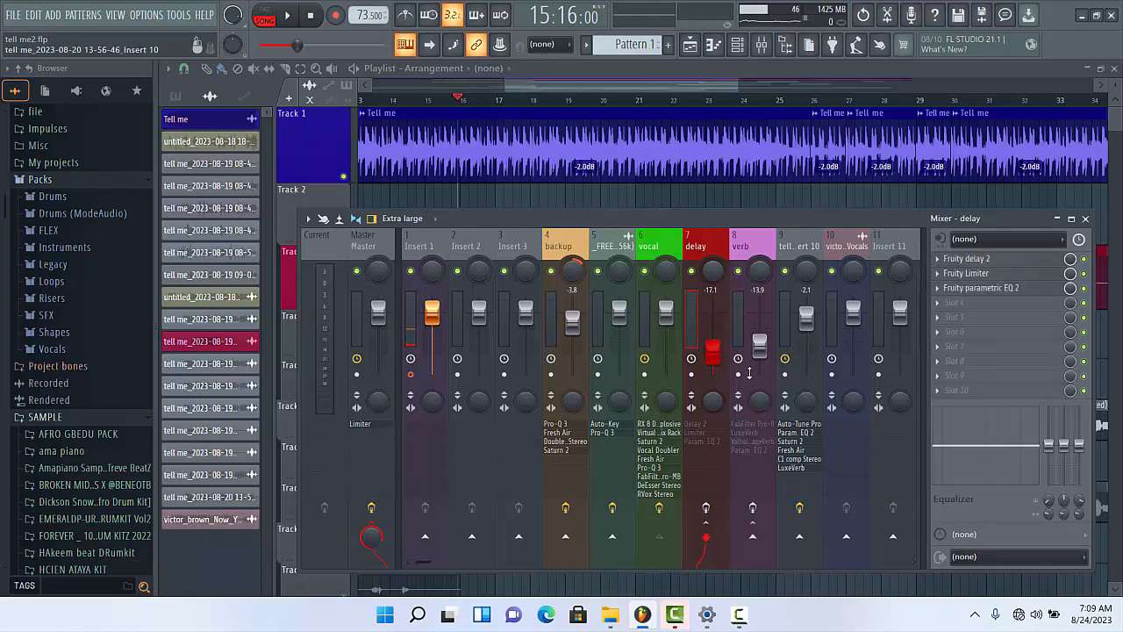
click(716, 512)
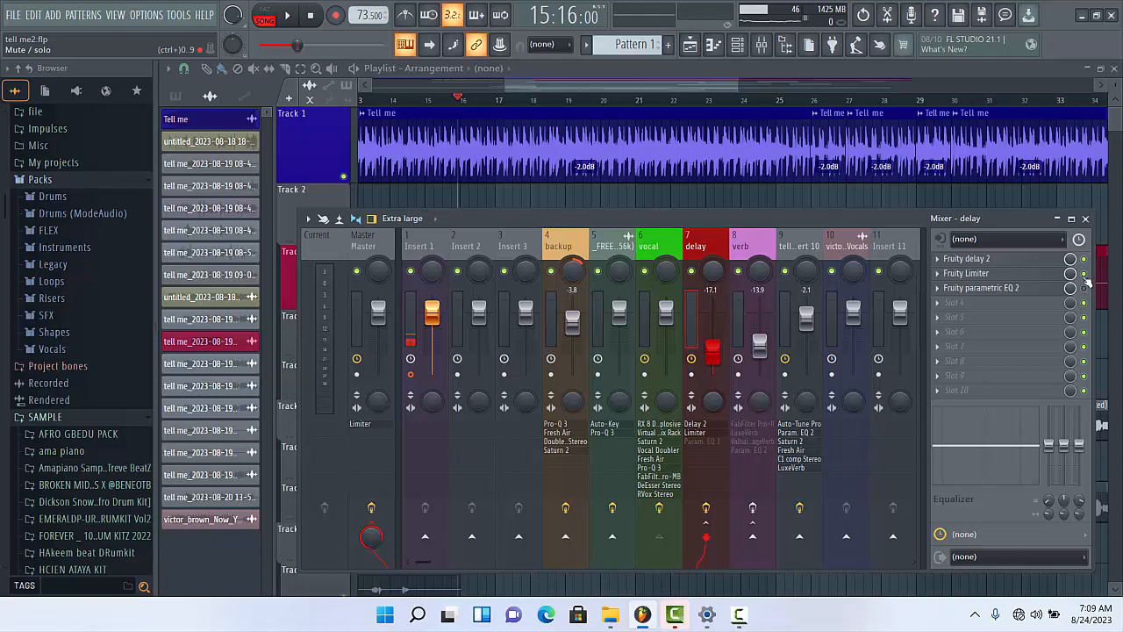
click(1084, 274)
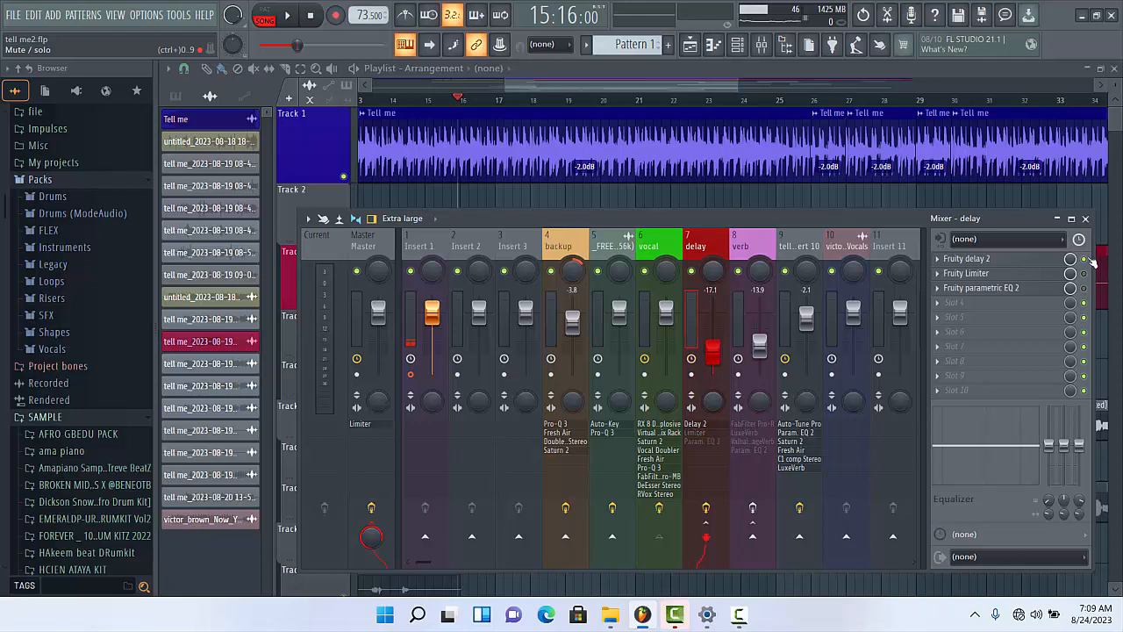
- Try a 4-step time in the delay track's Fruity delay 2, set it back to 3 steps, and close the plugin
click(973, 259)
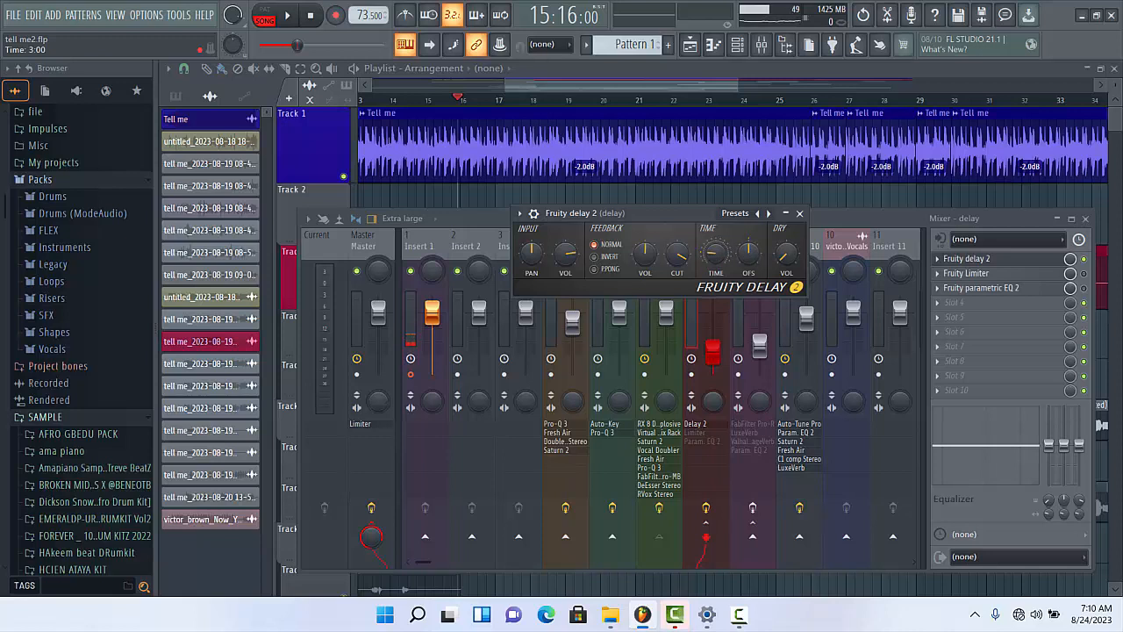
right_click(710, 256)
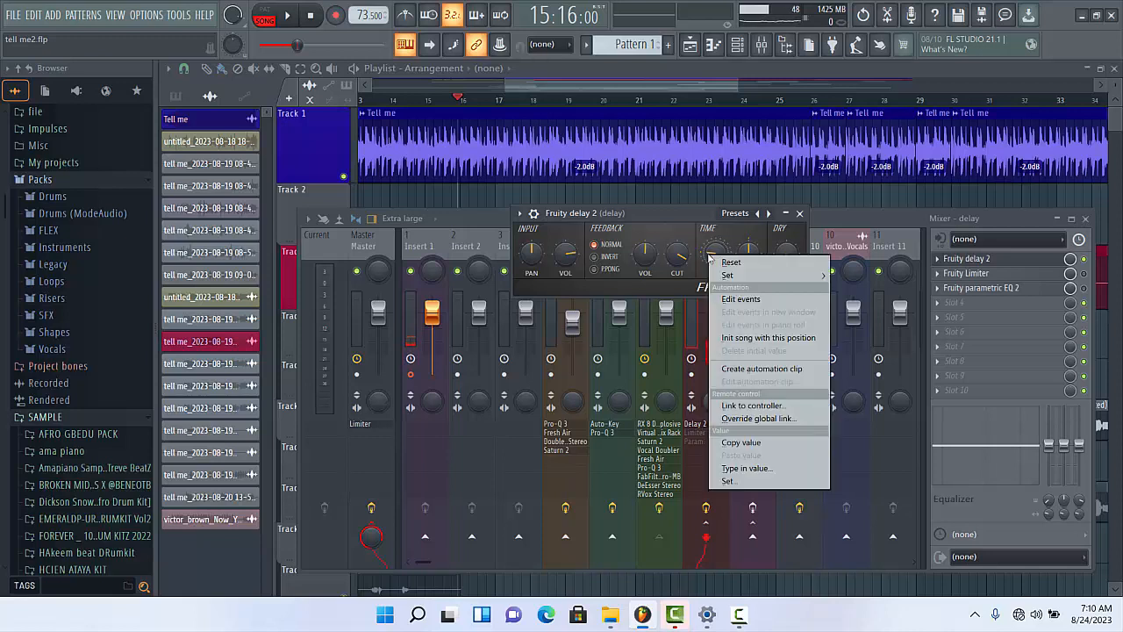
mouse_move(778, 275)
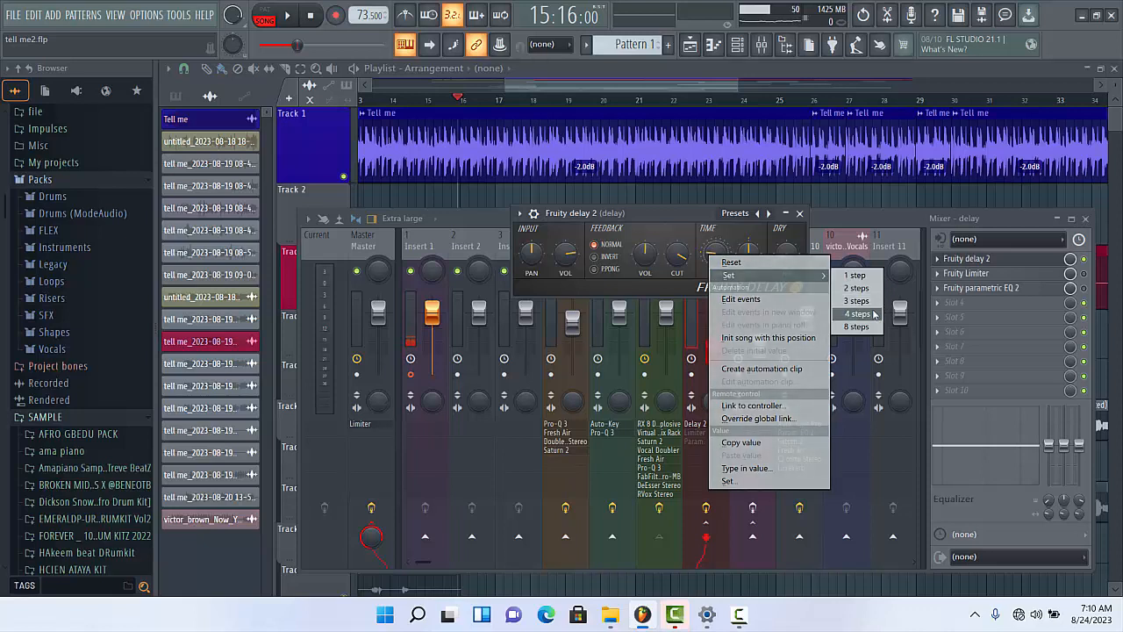
click(871, 314)
right_click(713, 252)
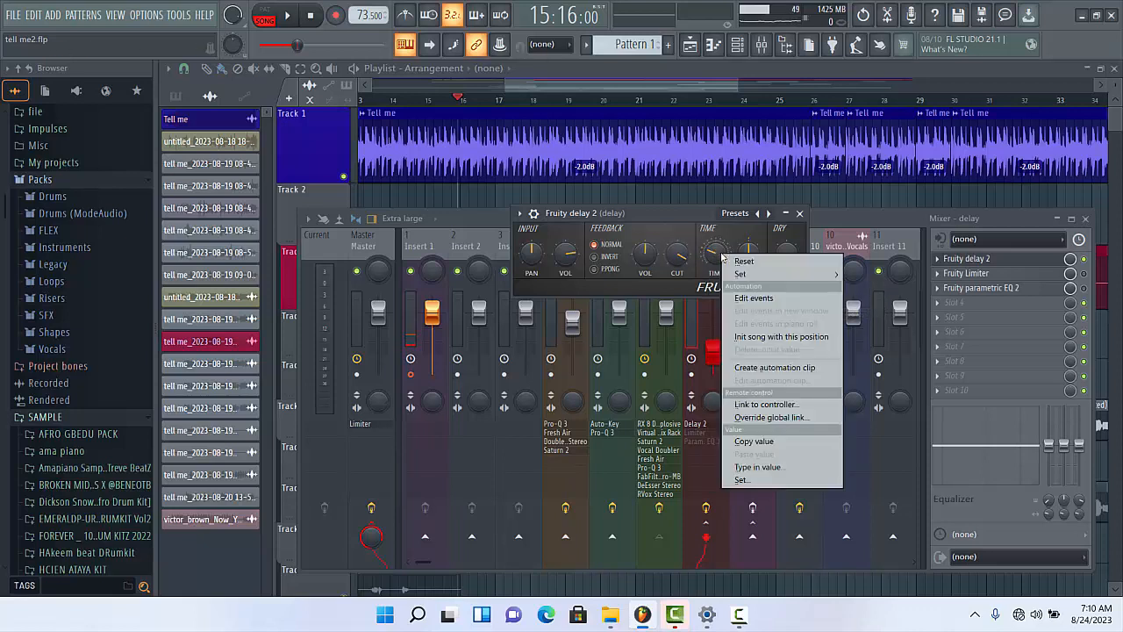
mouse_move(768, 274)
click(886, 303)
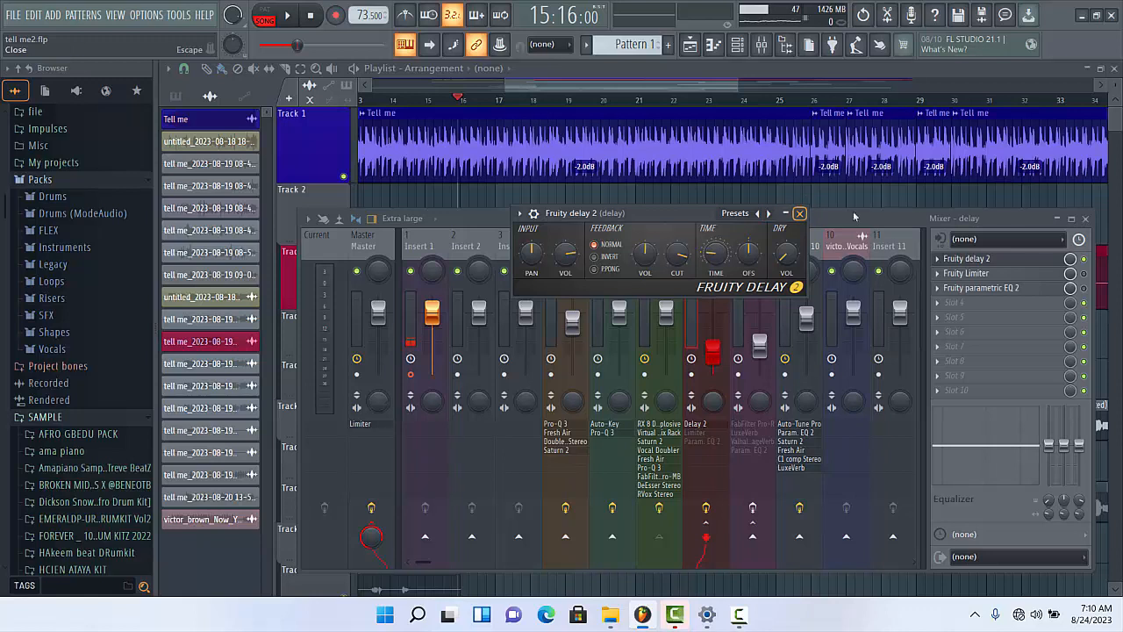
click(800, 214)
- Listen to the vocal with the delay, and replay it while viewing the delay volume automation on Track 12 of the playlist
key(space)
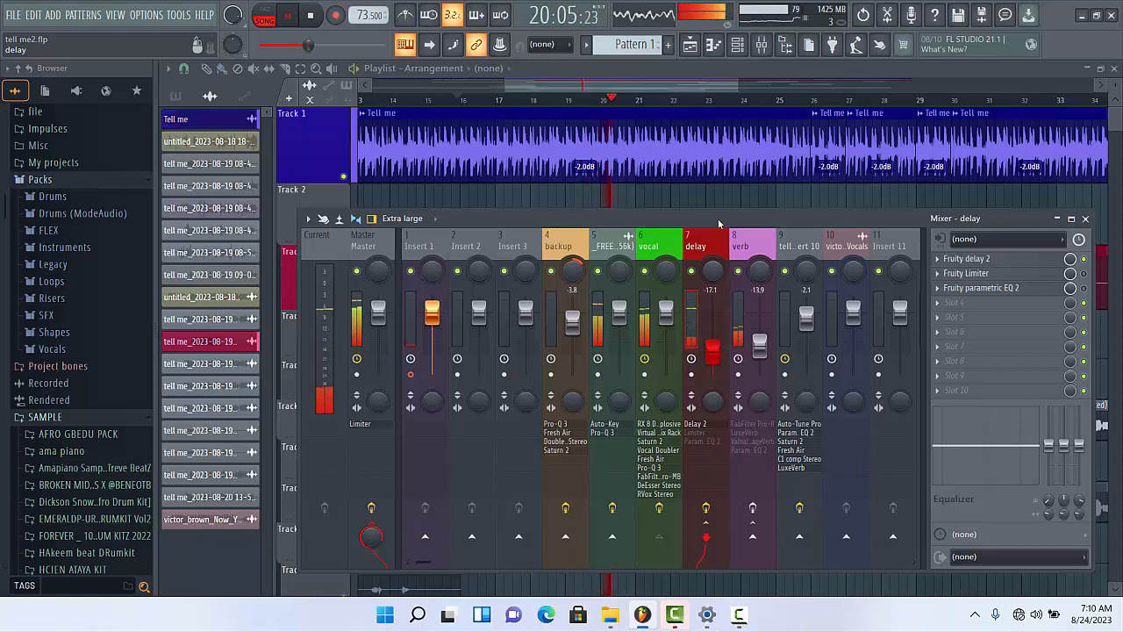
key(space)
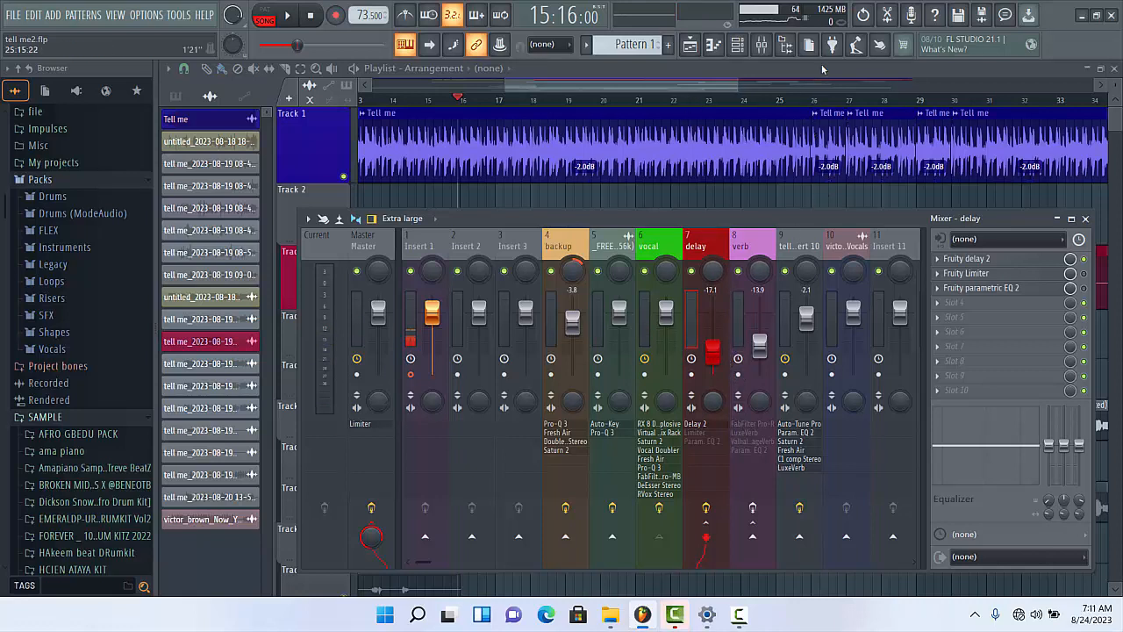
click(697, 73)
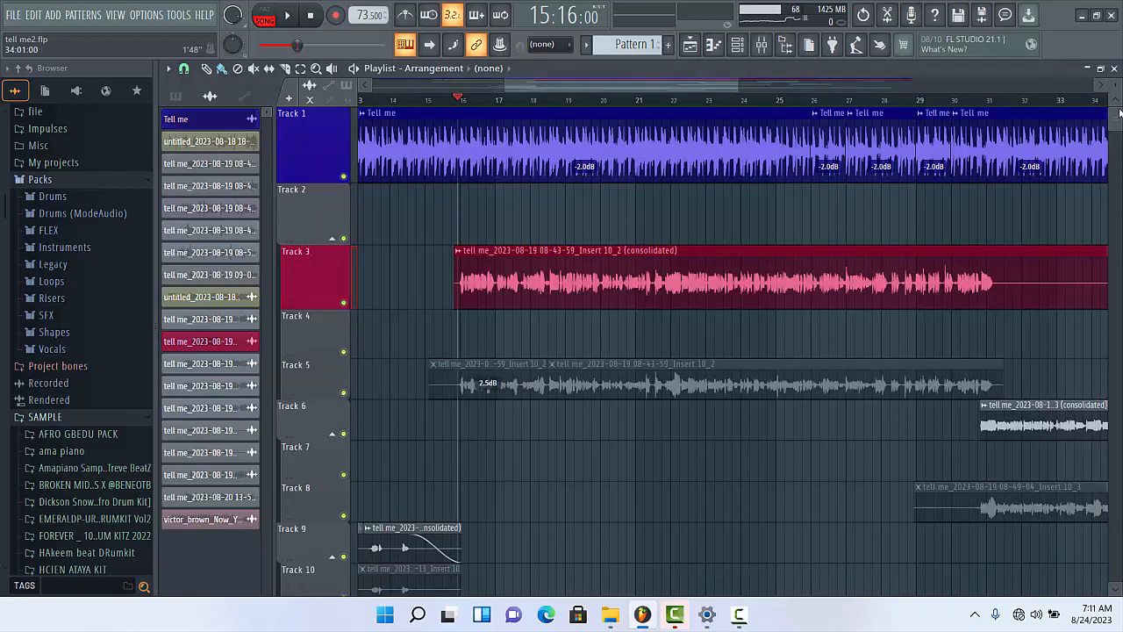
scroll(1118, 116, down, 5)
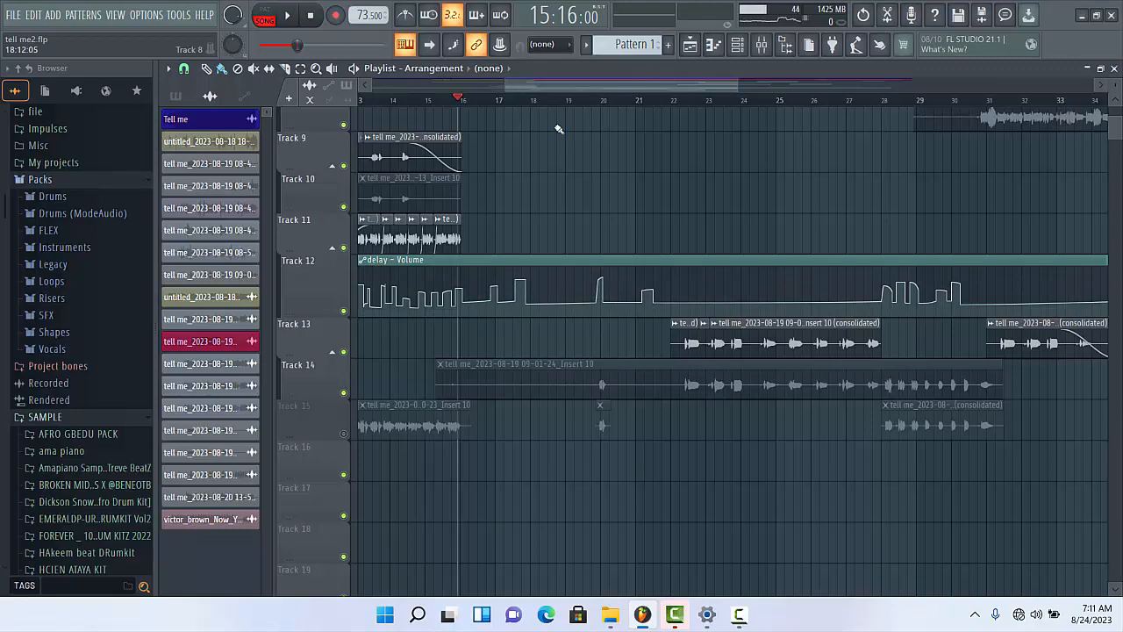
key(space)
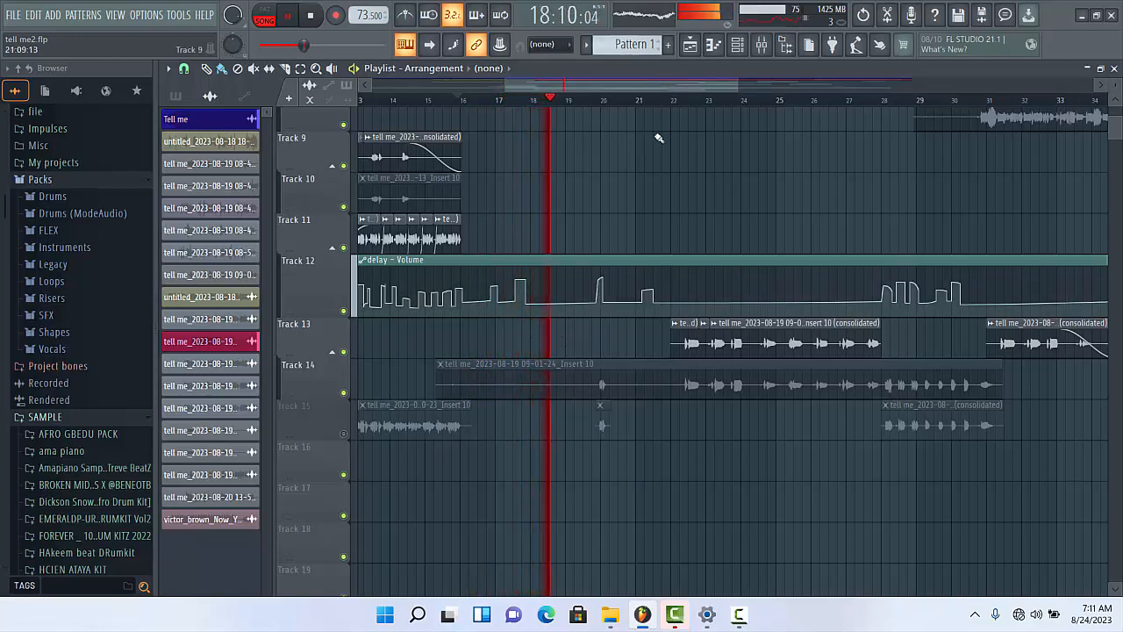
key(space)
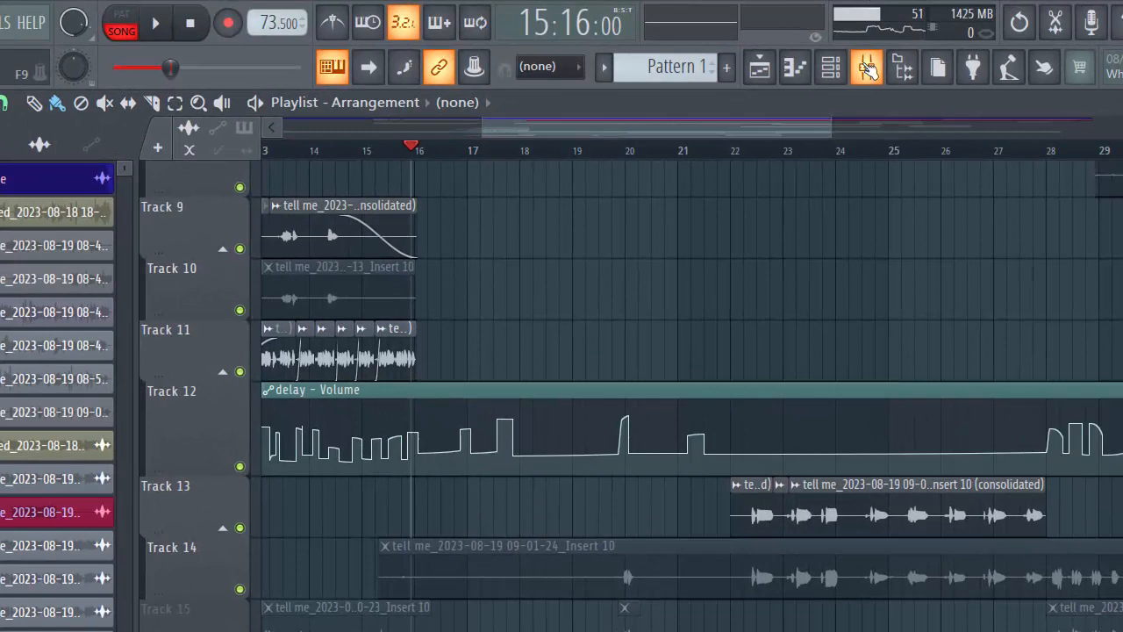
- Adjust the delay track's volume fader in the mixer during playback to about -18.2 dB and stop
click(857, 66)
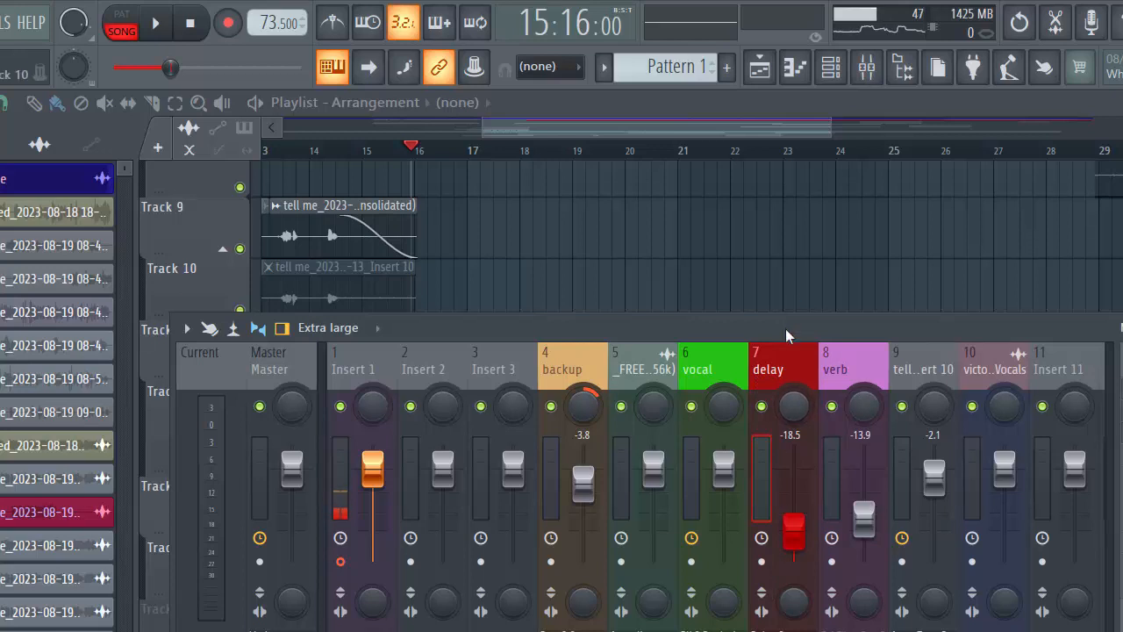
key(space)
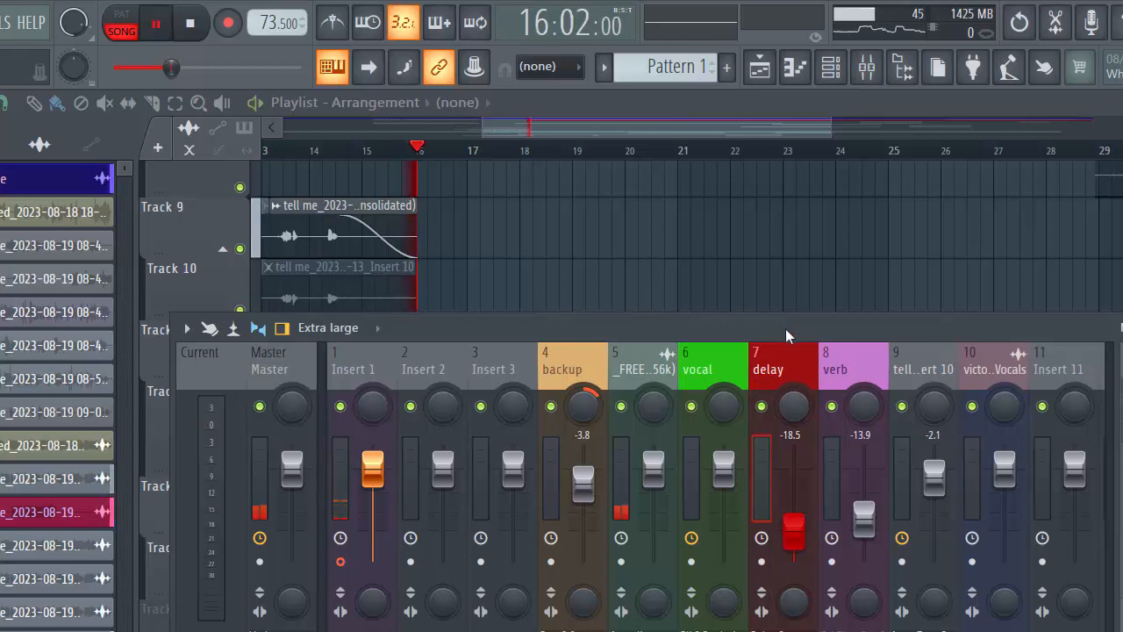
drag(800, 544, 806, 602)
drag(805, 545, 797, 546)
key(space)
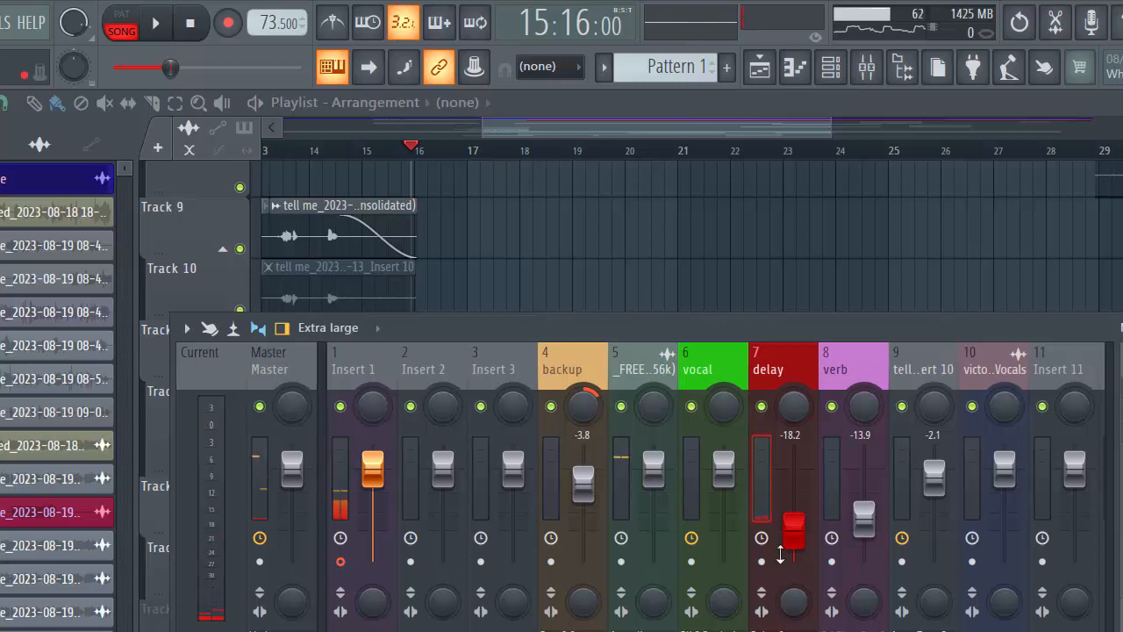
- Examine the delay volume automation along the playlist's opening bars and return to the mixer
click(704, 104)
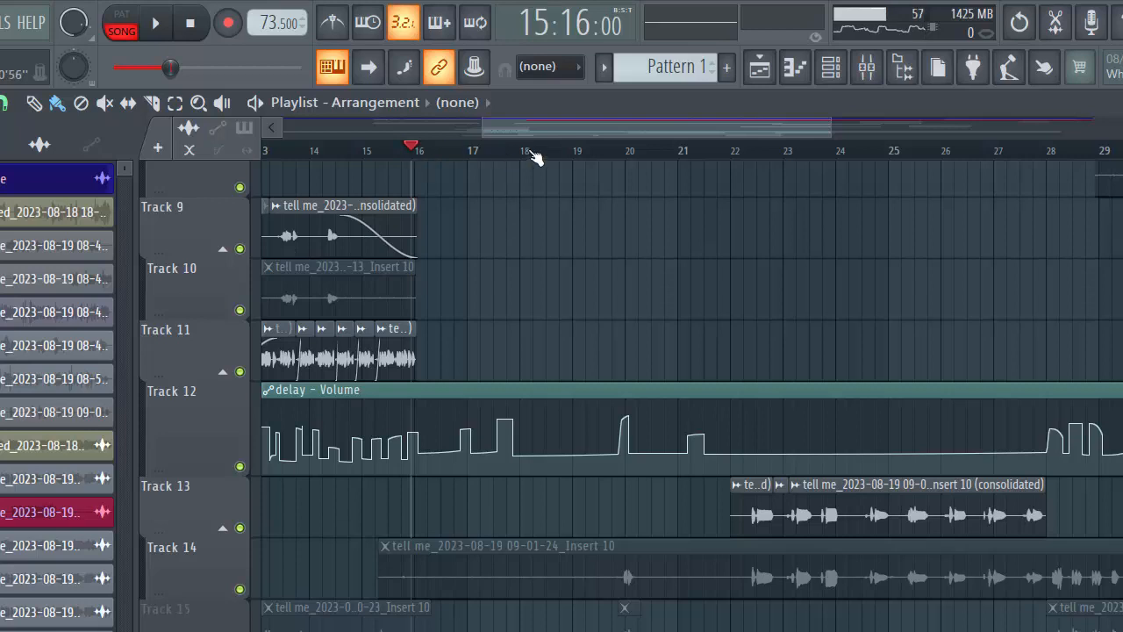
drag(558, 125, 281, 170)
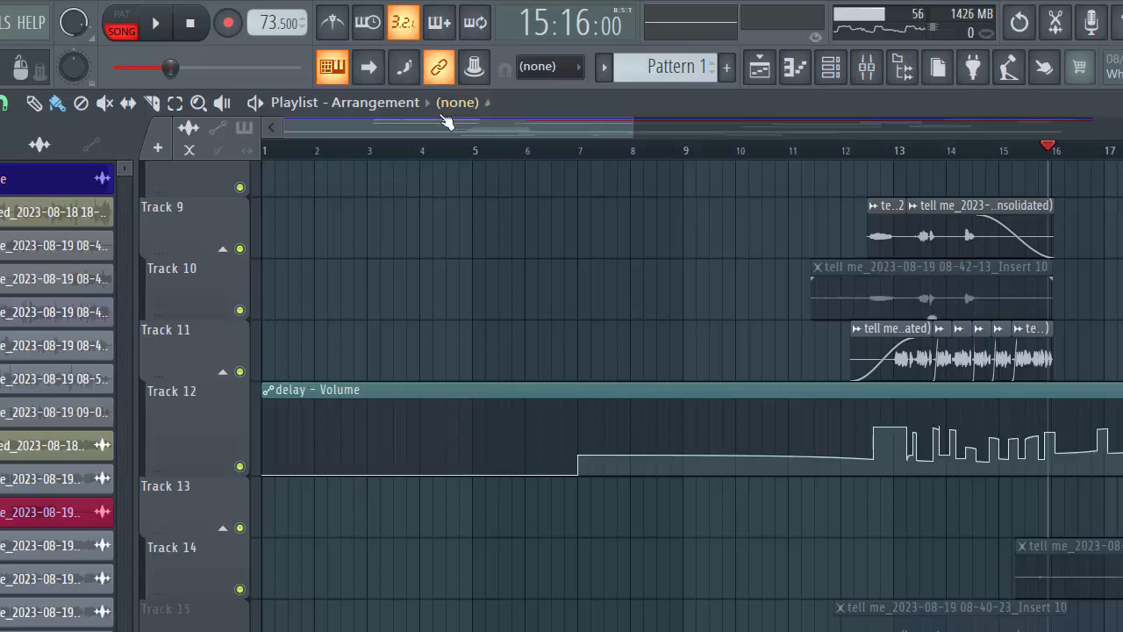
drag(457, 128, 902, 241)
drag(616, 176, 321, 220)
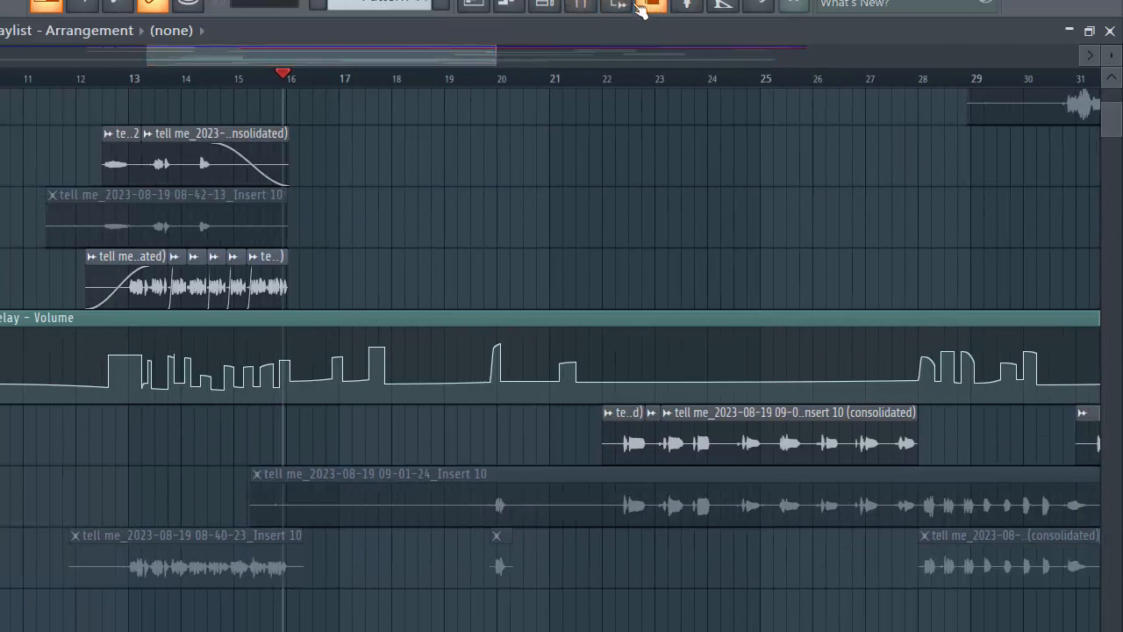
click(580, 5)
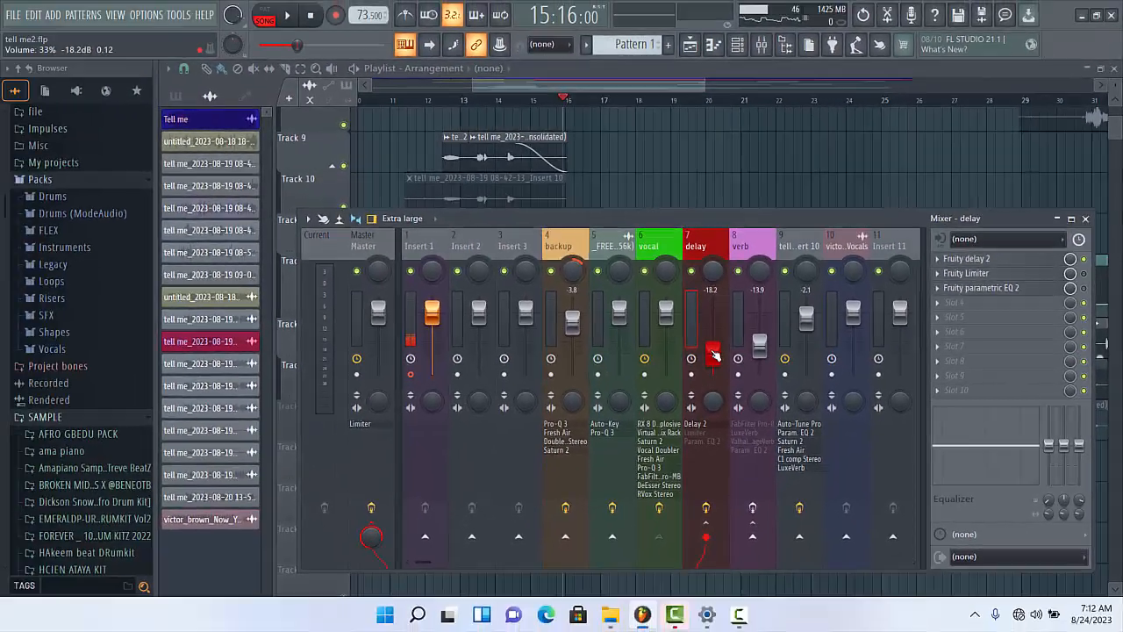
- Look over the automation options for the delay track's panning and dismiss them
drag(721, 222, 722, 217)
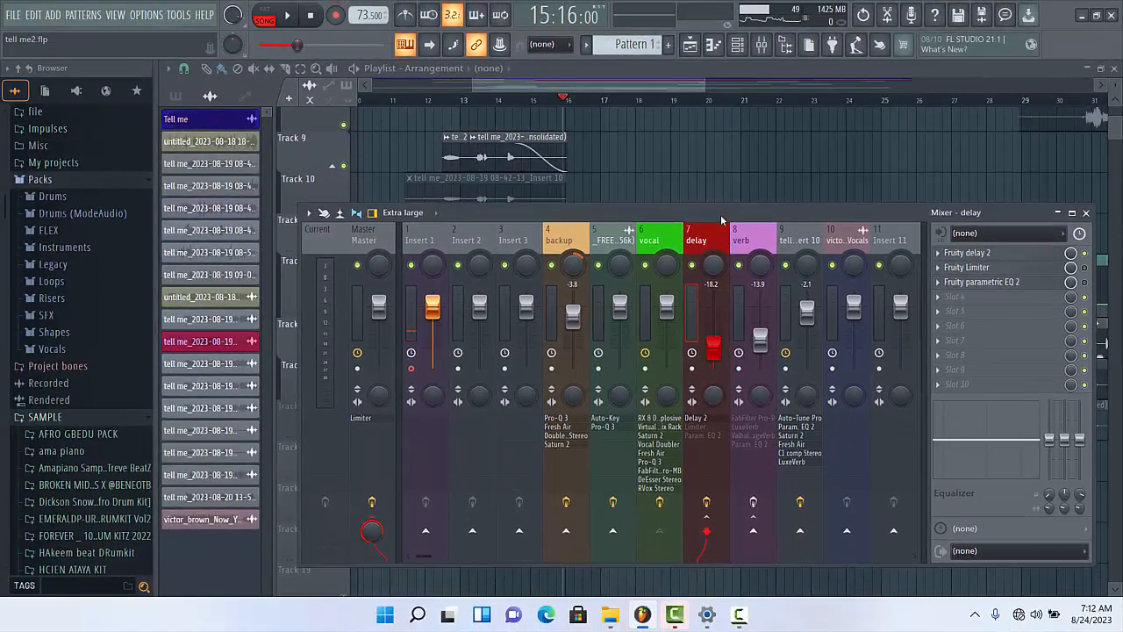
right_click(713, 267)
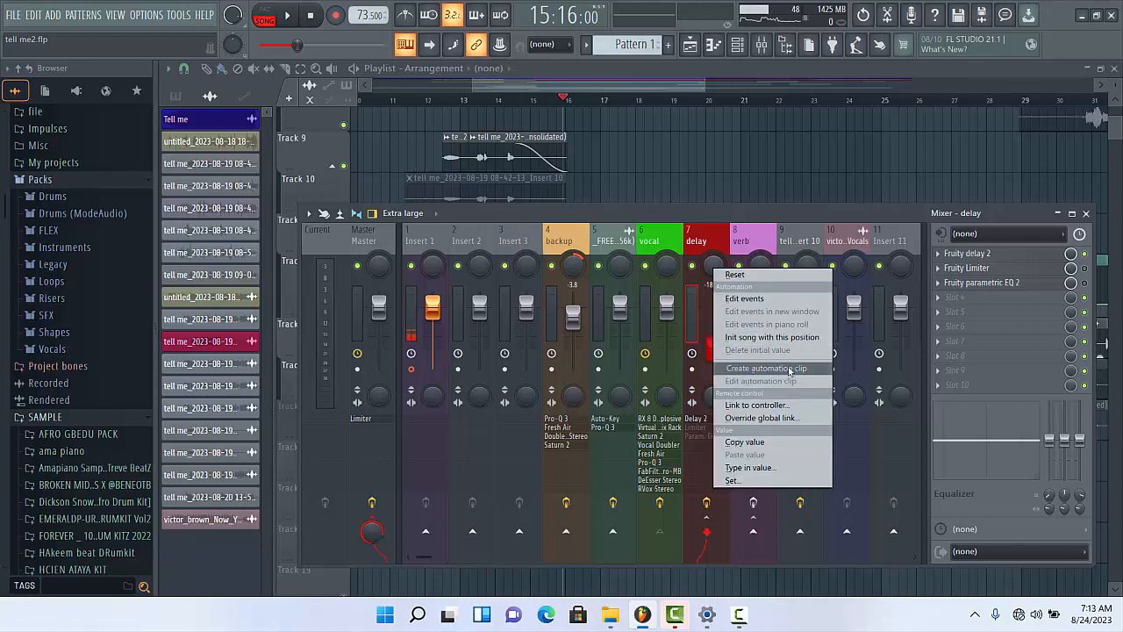
click(503, 316)
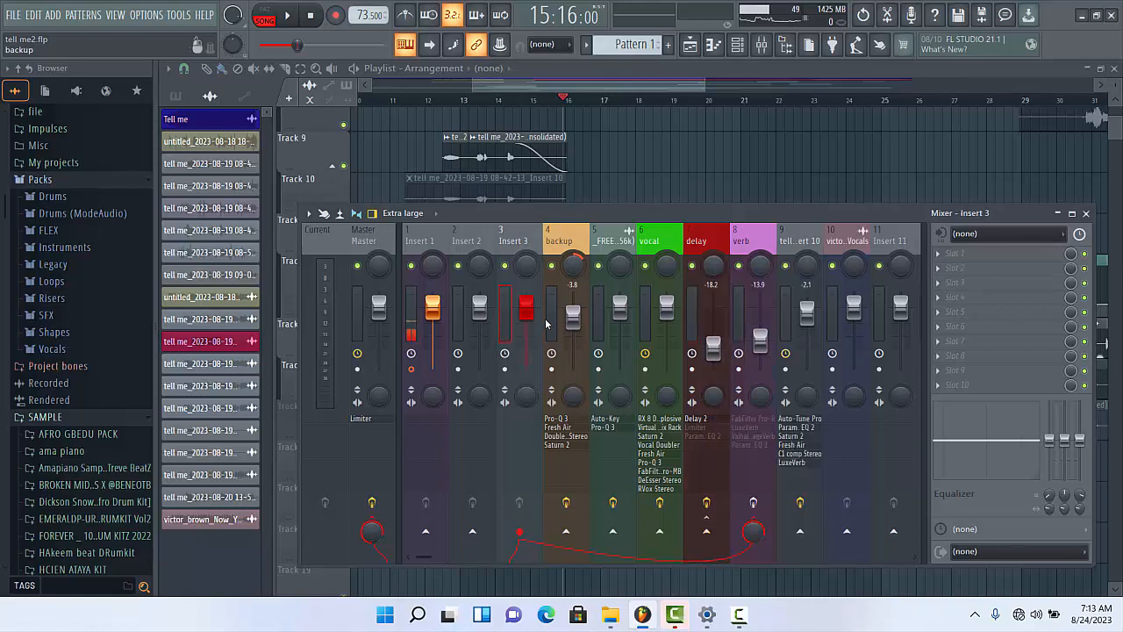
- Select about bars 16 to 21 in the playlist and create an automation clip there for Insert 3's panning
key(F9)
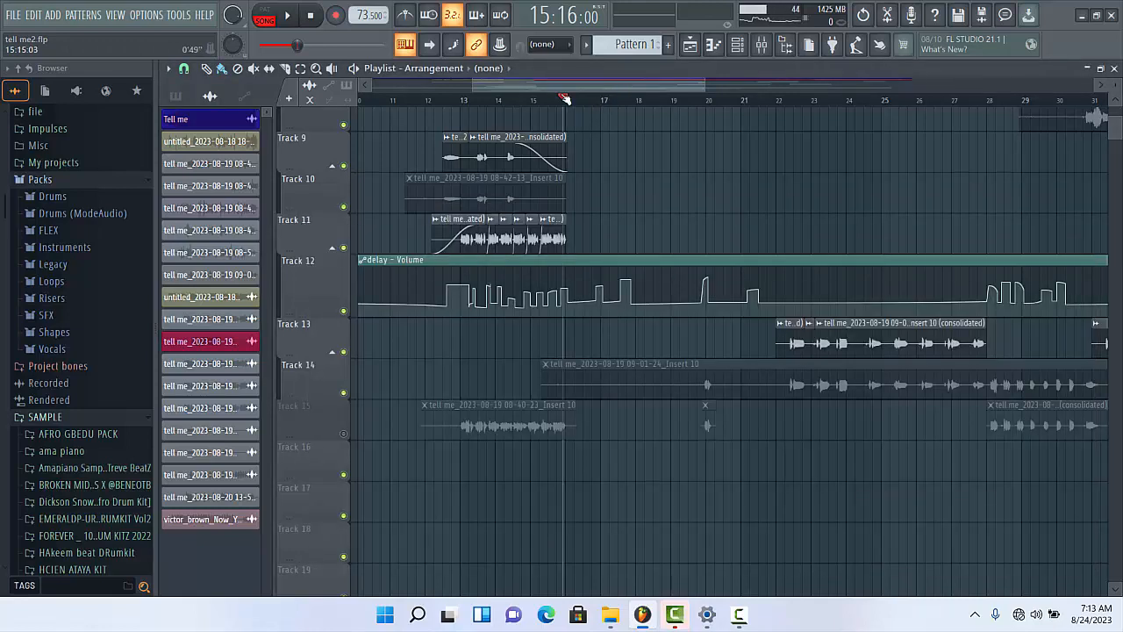
drag(565, 99, 740, 94)
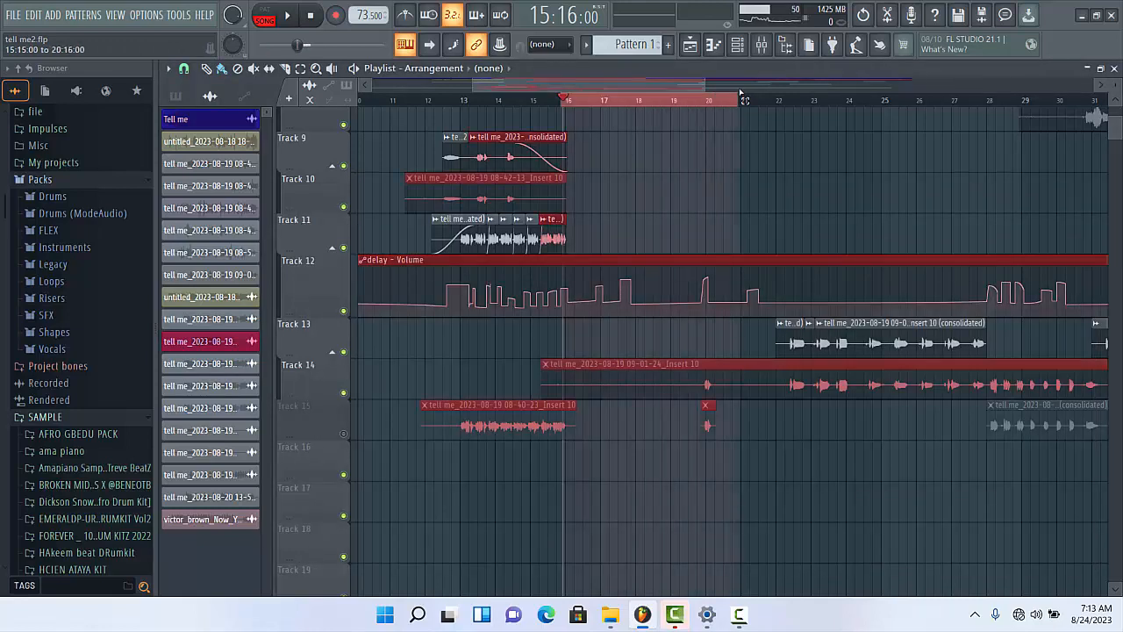
click(761, 44)
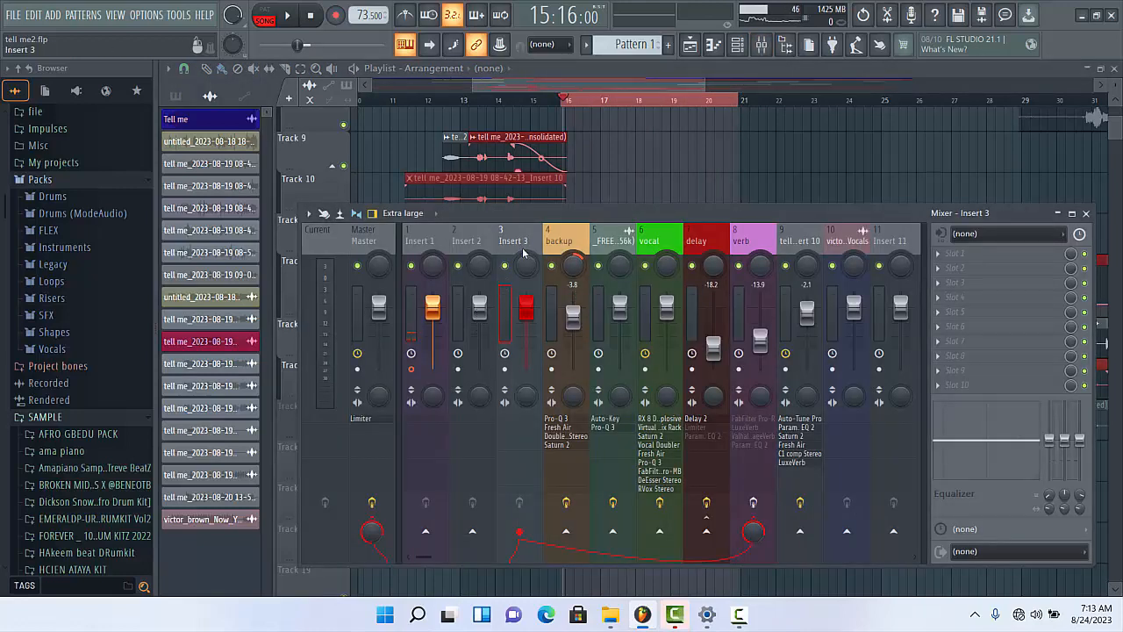
right_click(527, 265)
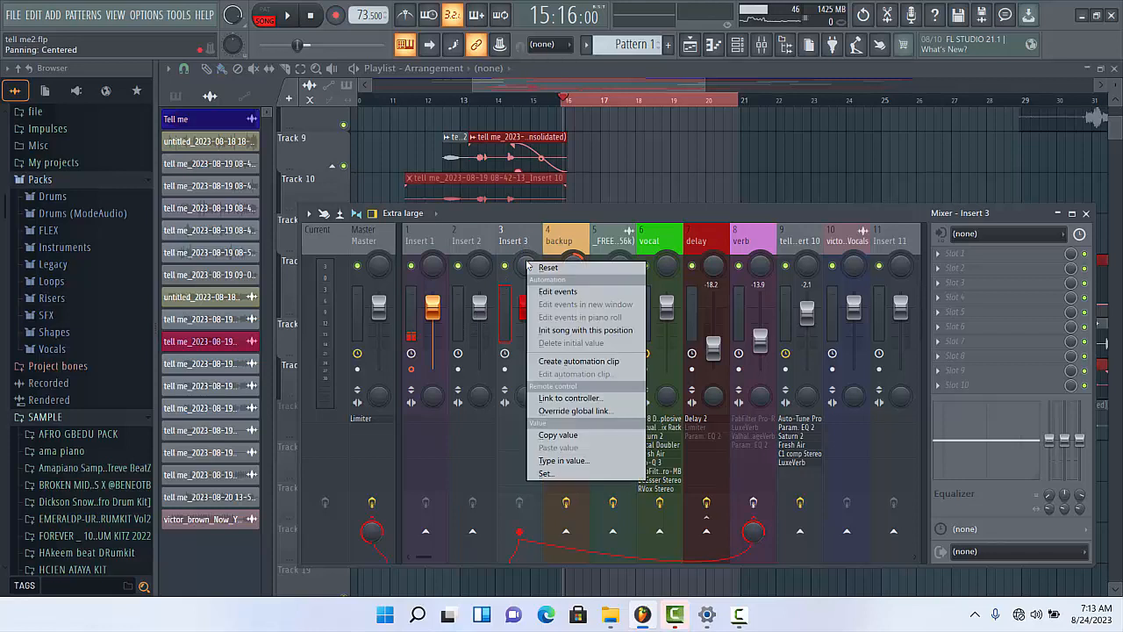
click(579, 361)
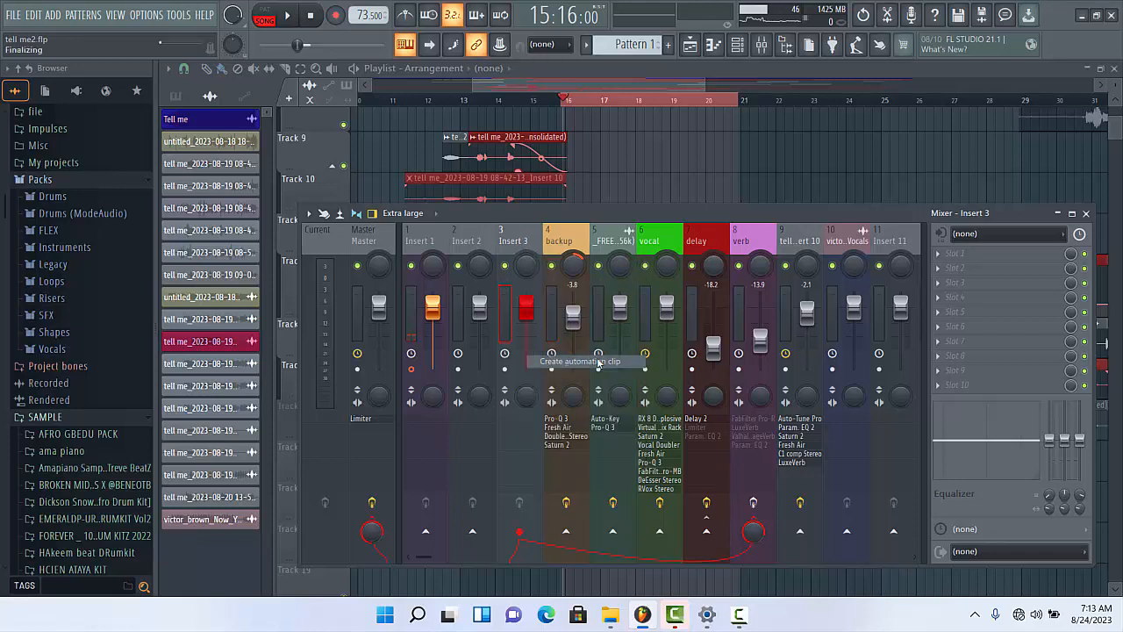
click(747, 67)
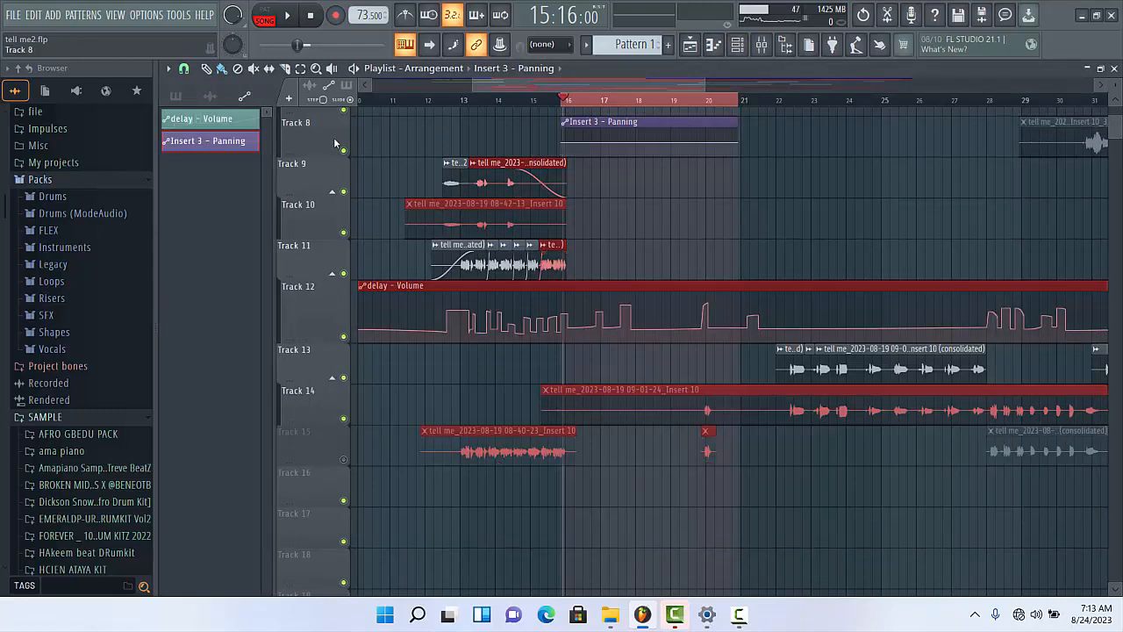
- Heighten Track 8, add a point to the Insert 3 panning clip at about 3%, and move it to the clip's start
drag(334, 154, 336, 191)
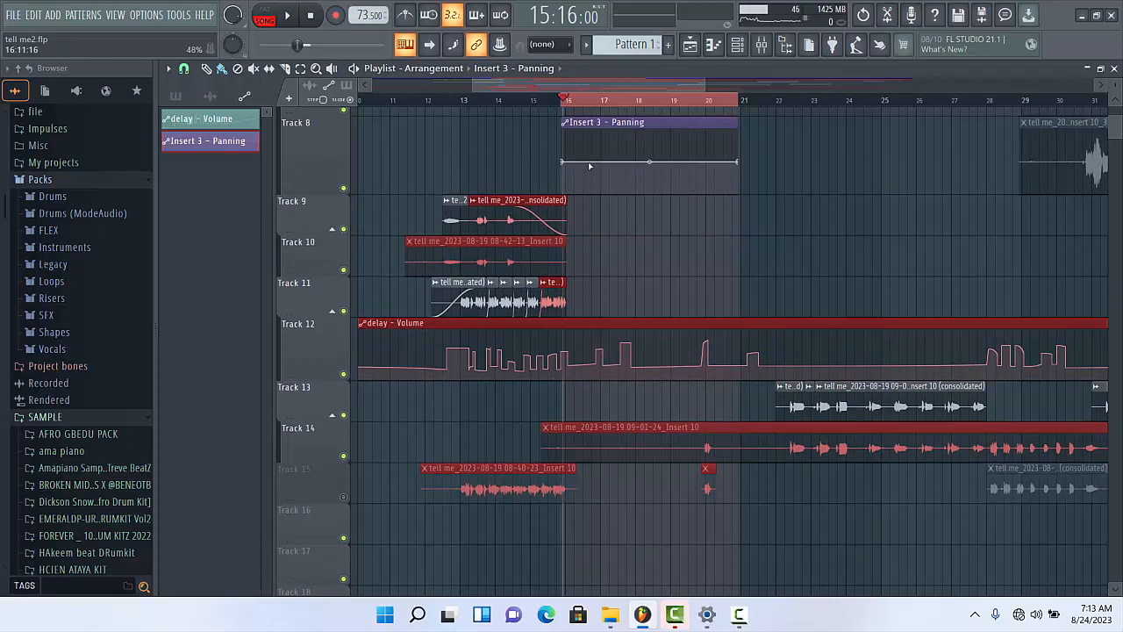
click(579, 166)
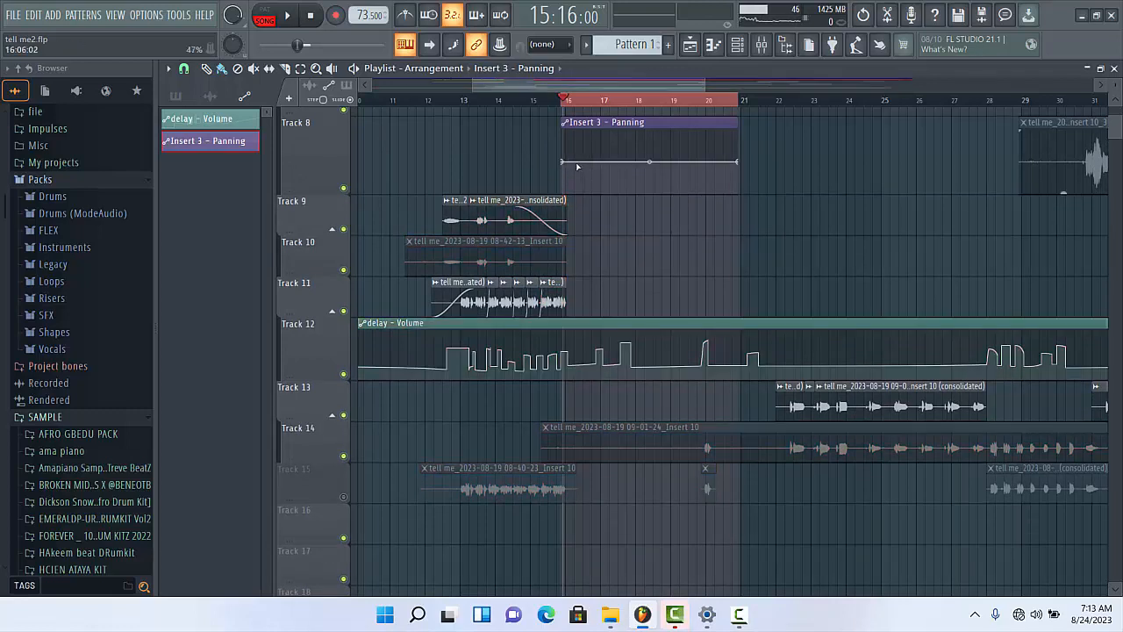
right_click(576, 164)
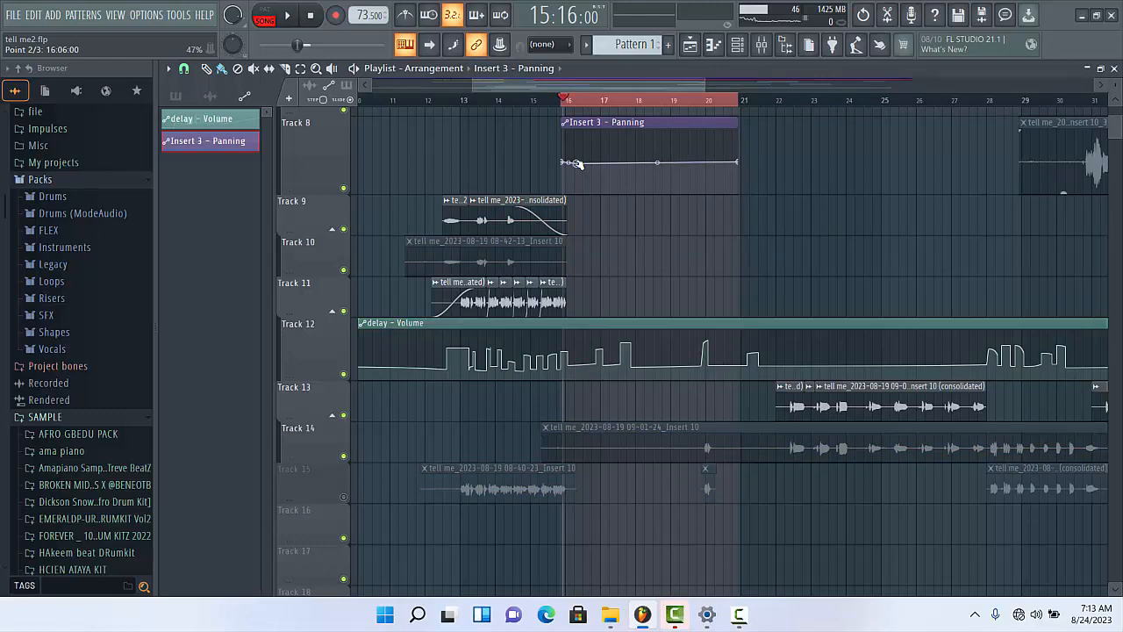
drag(578, 164, 576, 192)
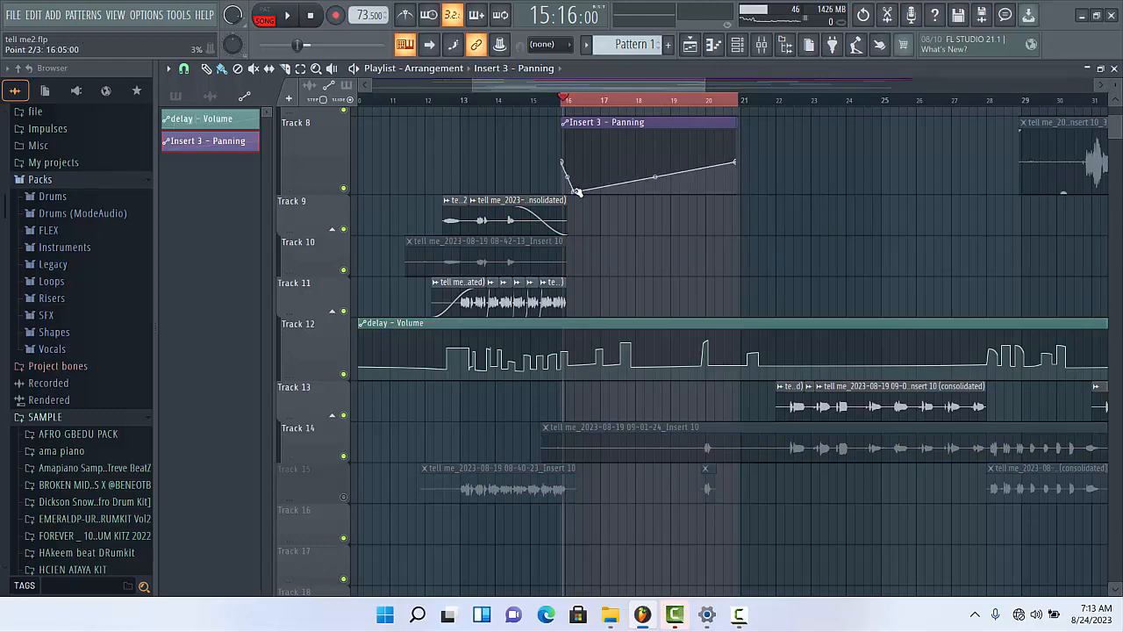
right_click(577, 192)
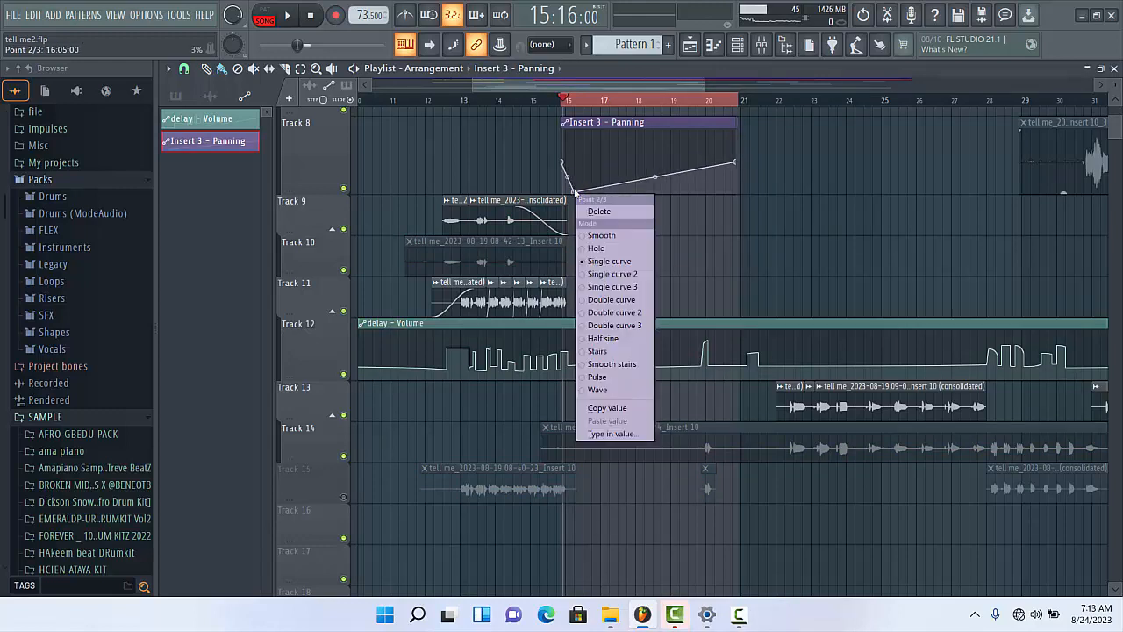
click(575, 192)
drag(575, 193, 558, 192)
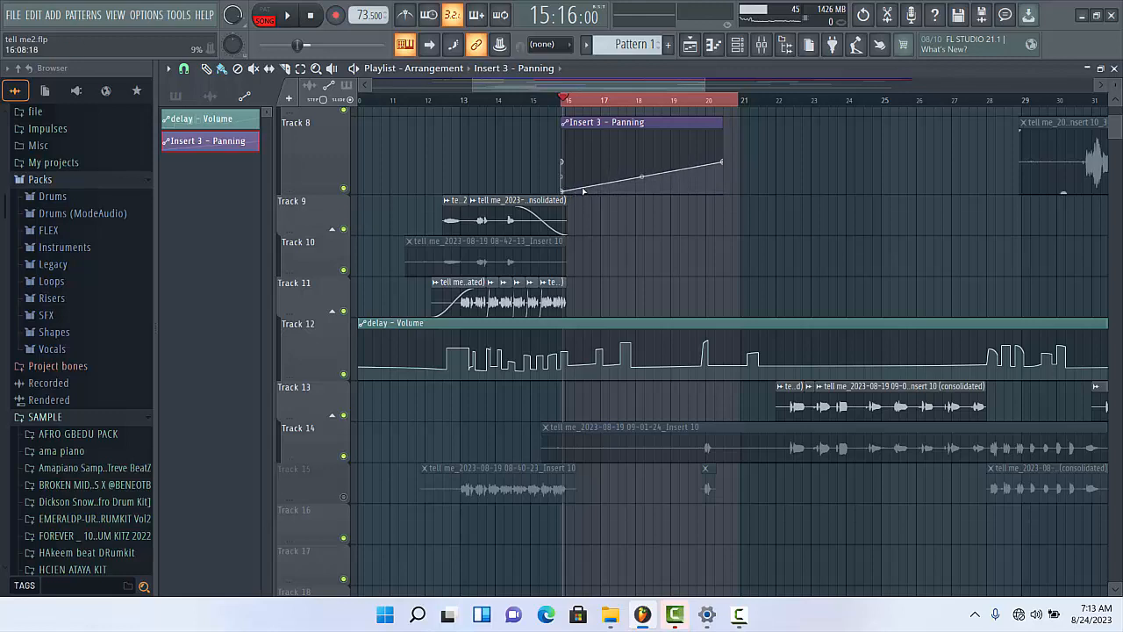
- Add further points to the Insert 3 panning clip, shaping a square pulse from 0% up to about 55% and back within bar 16
click(580, 188)
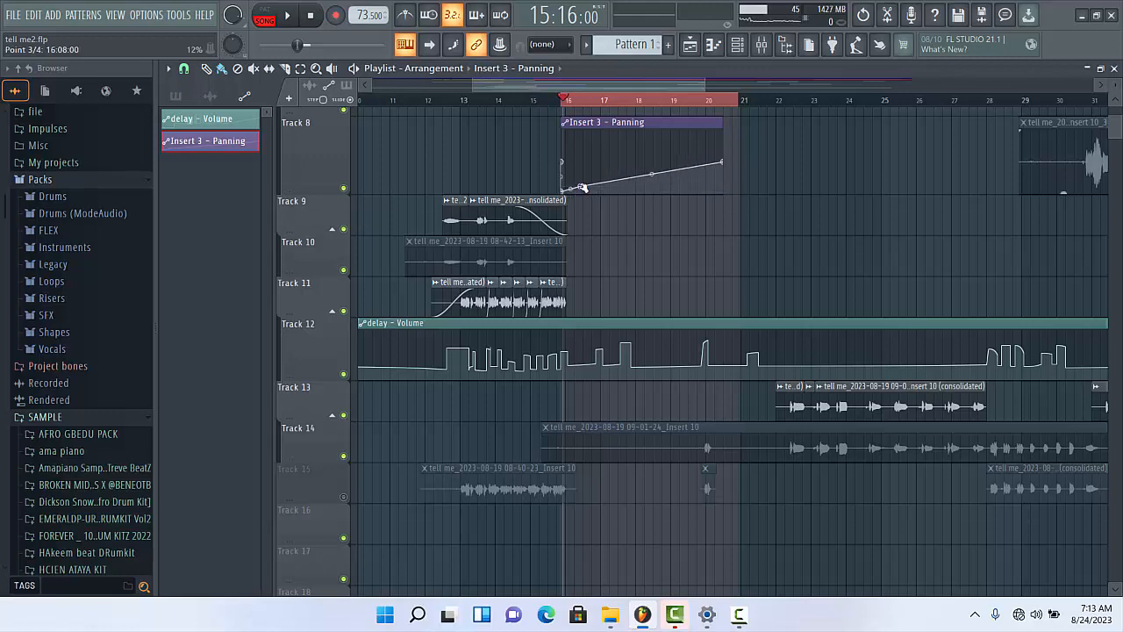
right_click(582, 188)
click(580, 188)
drag(580, 187, 583, 200)
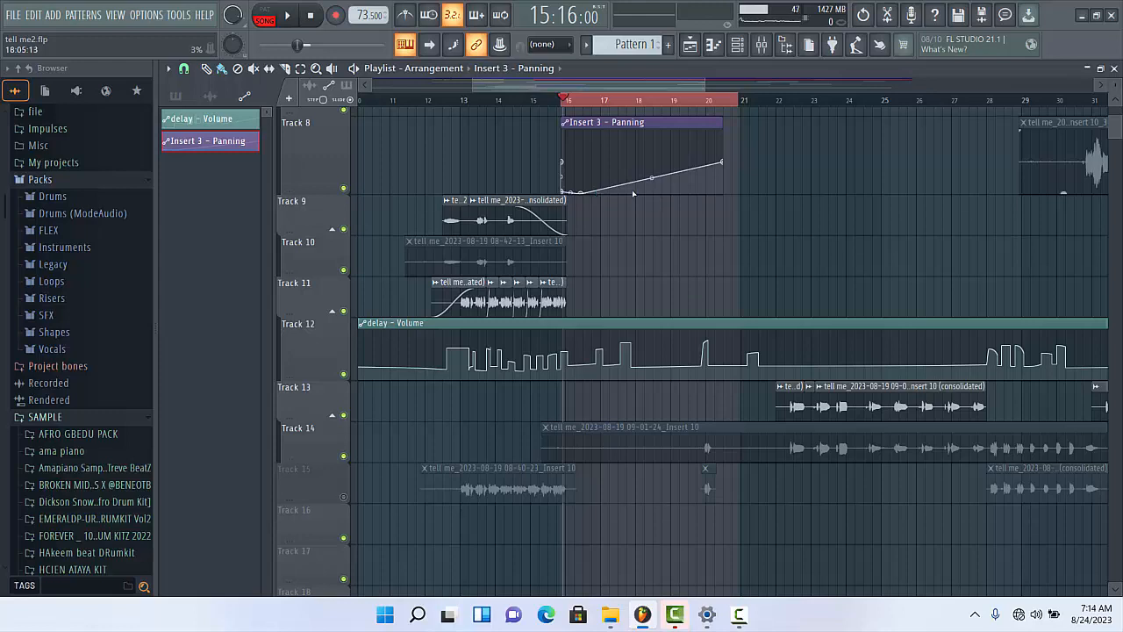
drag(600, 190, 580, 160)
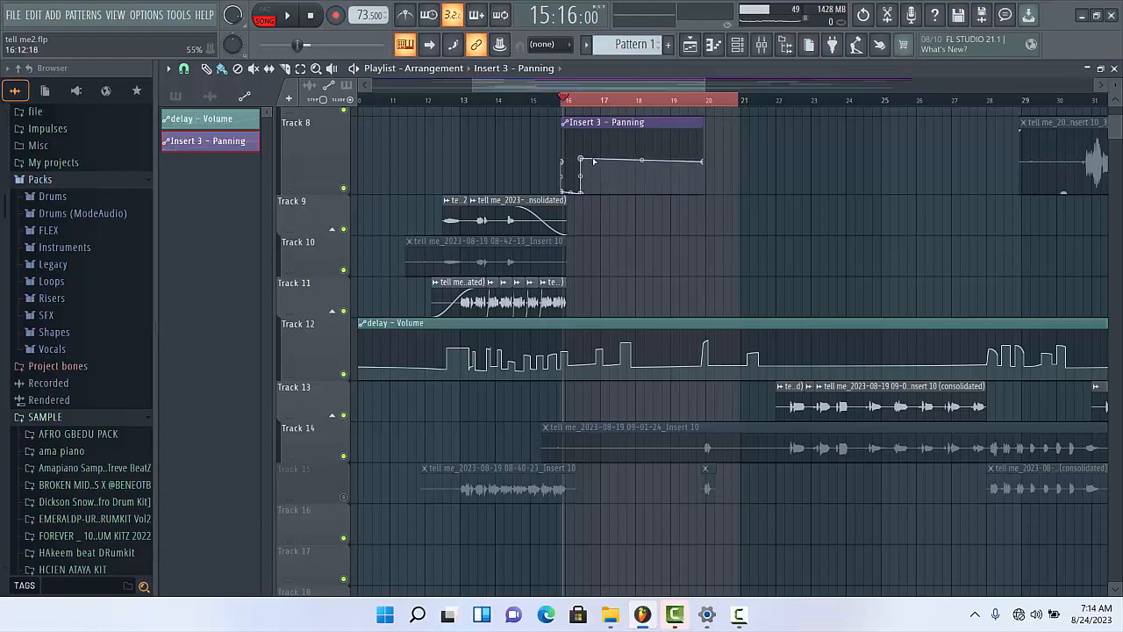
click(600, 160)
click(616, 159)
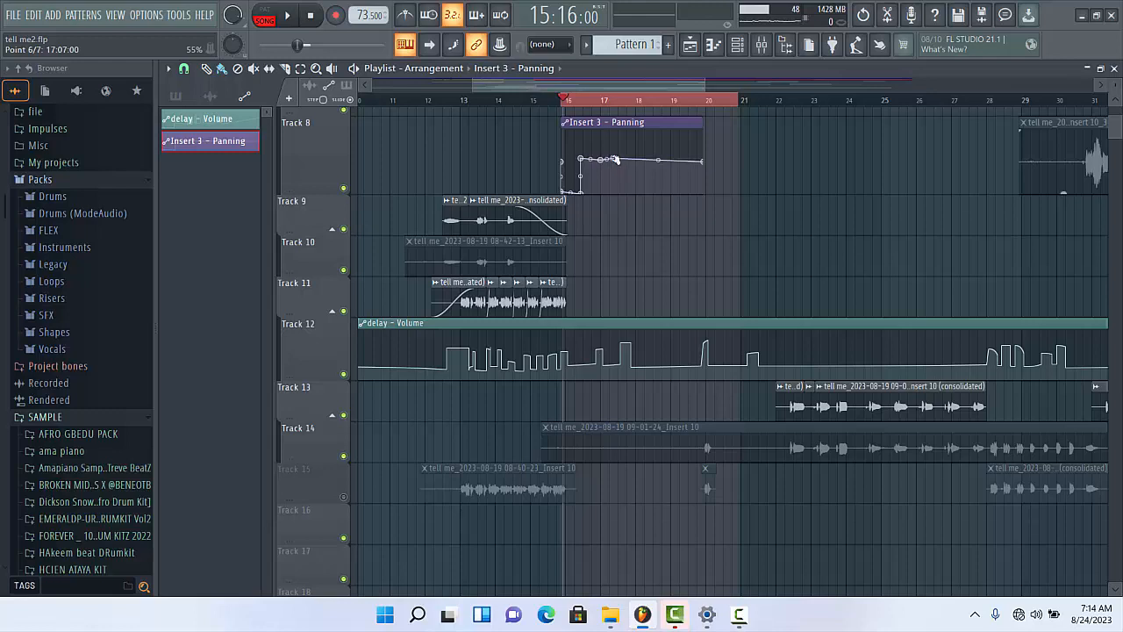
drag(615, 160, 594, 195)
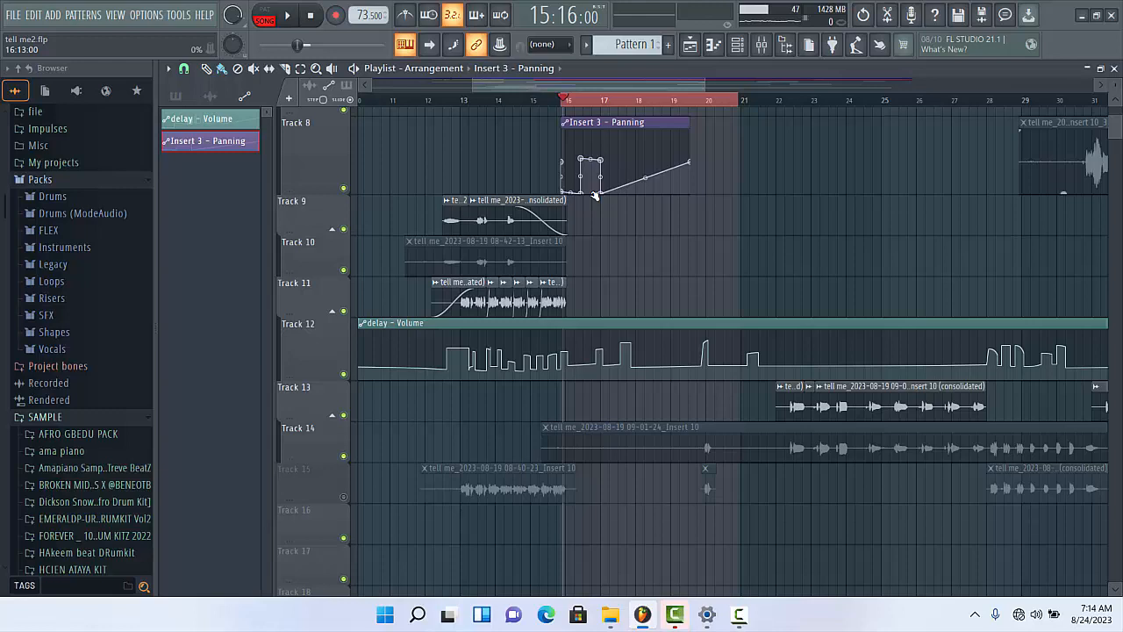
- Undo the panning automation points and the creation of the Insert 3 panning clip
key(ctrl+z)
key(ctrl+z)
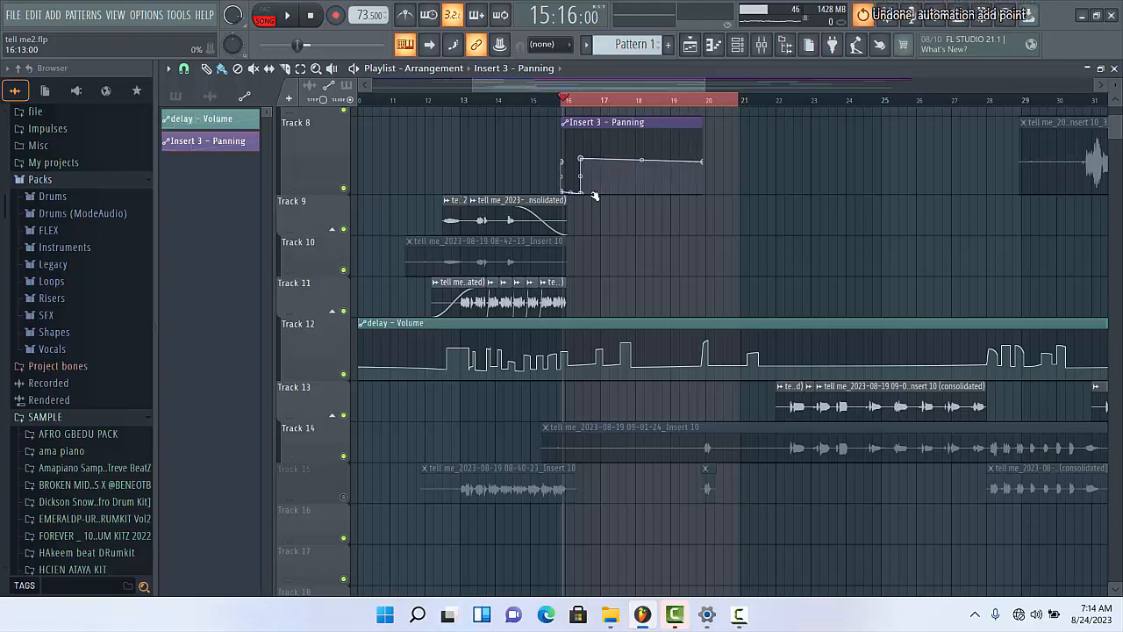
key(ctrl+z)
key(ctrl+z)
key(ctrl+z)
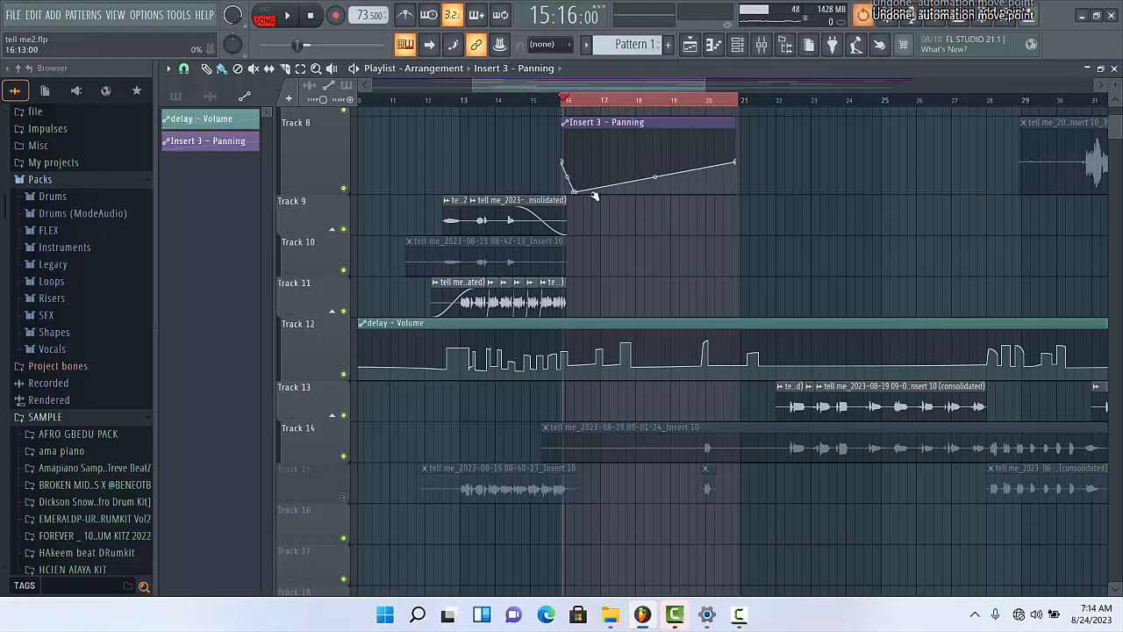
key(ctrl+z)
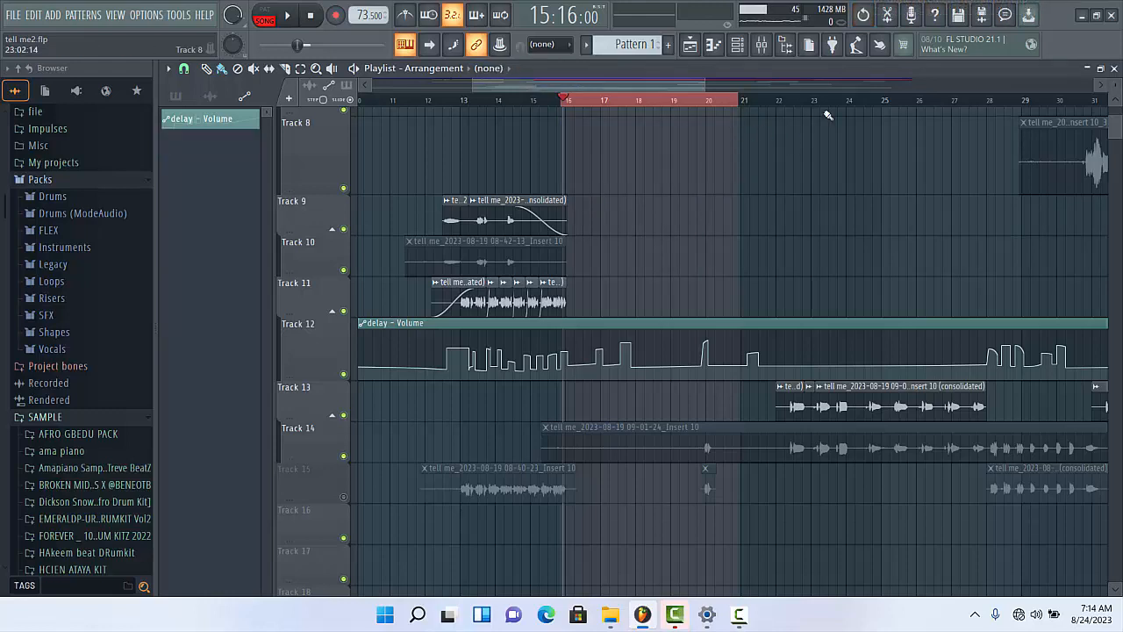
- Move the playhead to 16:04:00, and open and enable the Fruity Limiter on the delay track
click(566, 101)
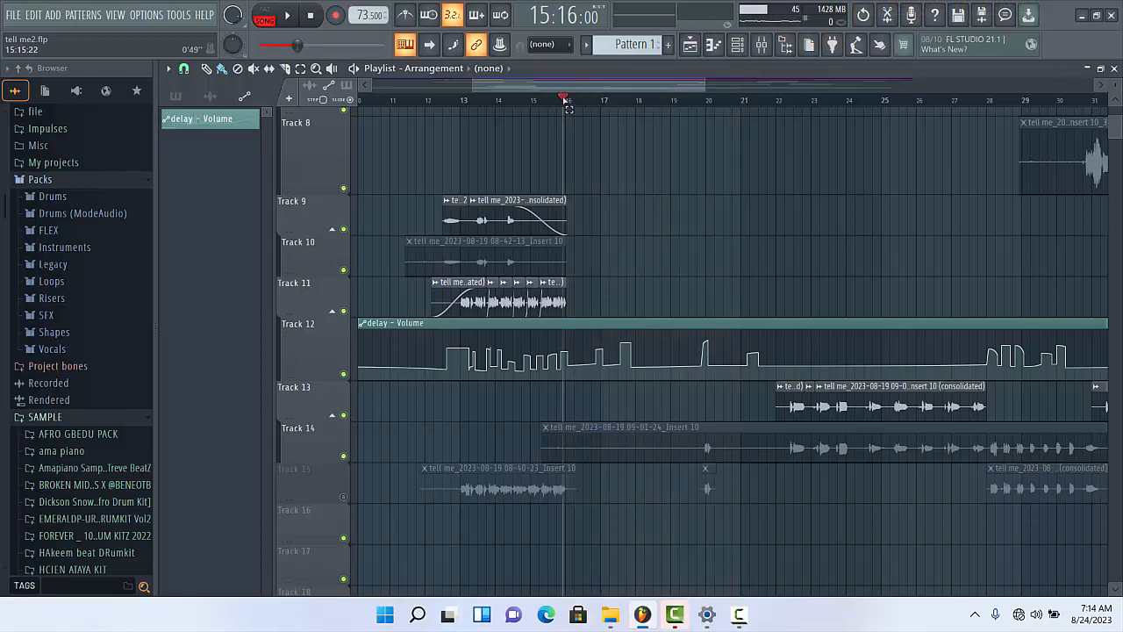
click(570, 102)
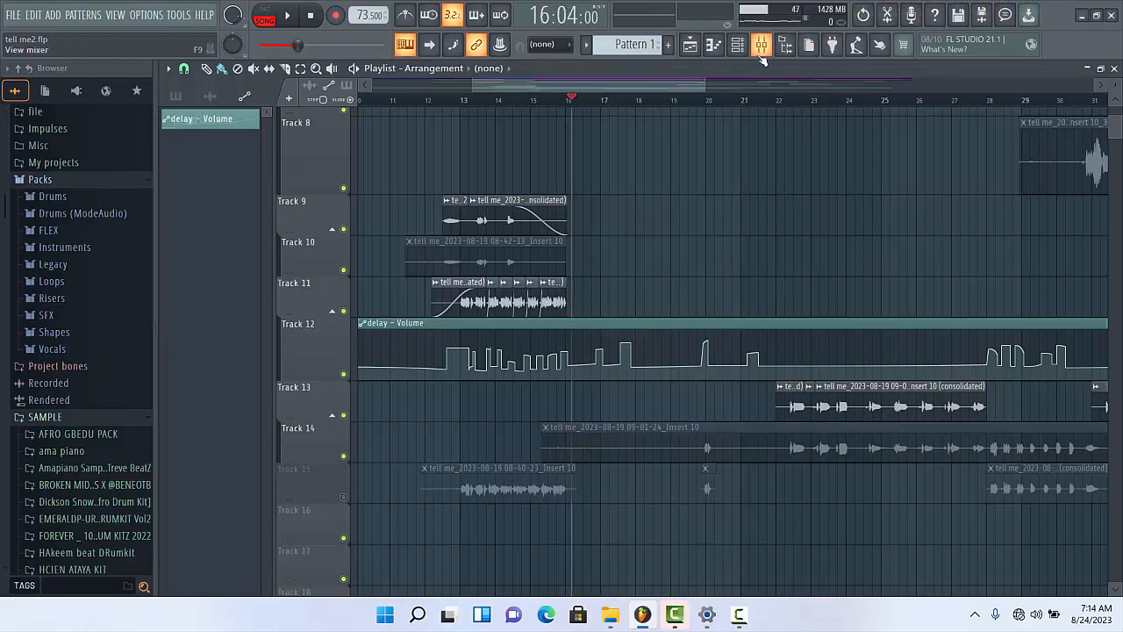
click(762, 44)
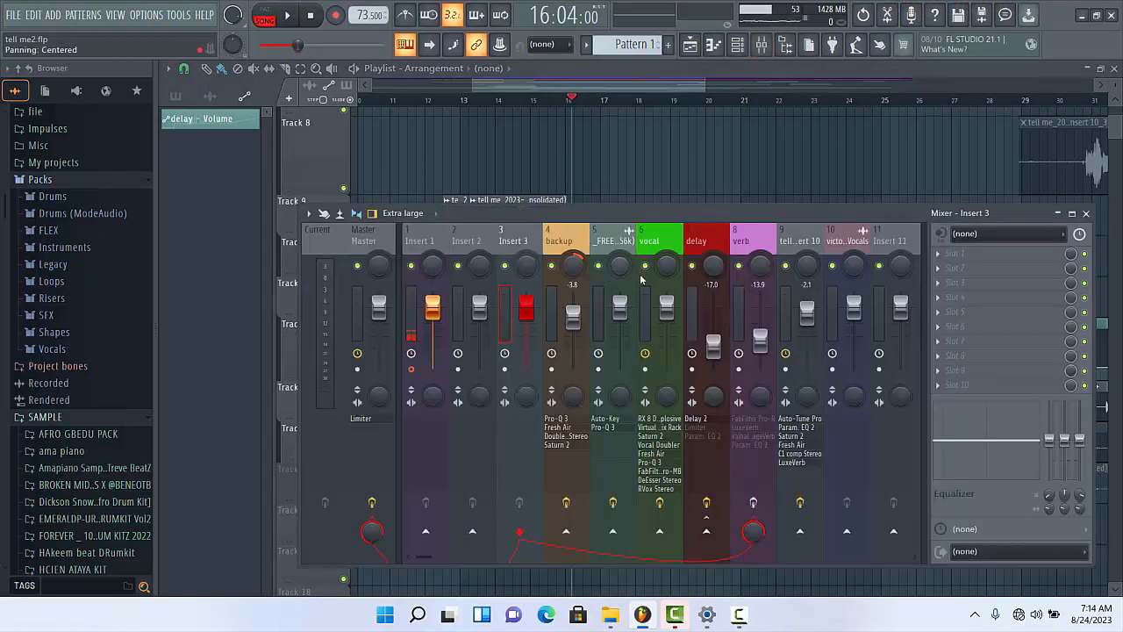
click(707, 307)
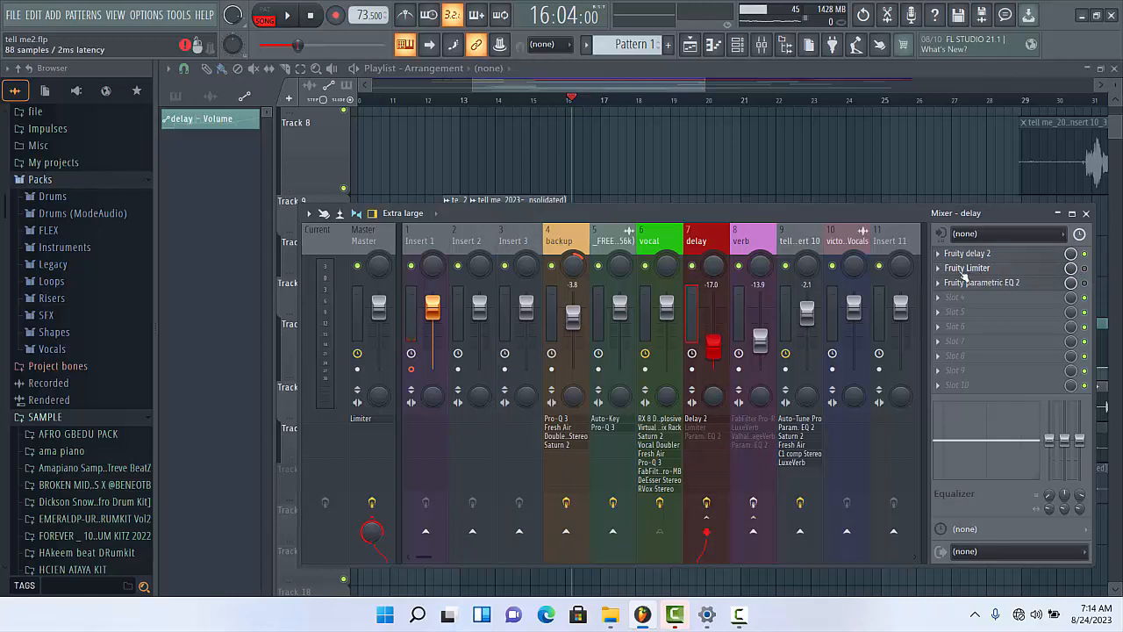
click(965, 269)
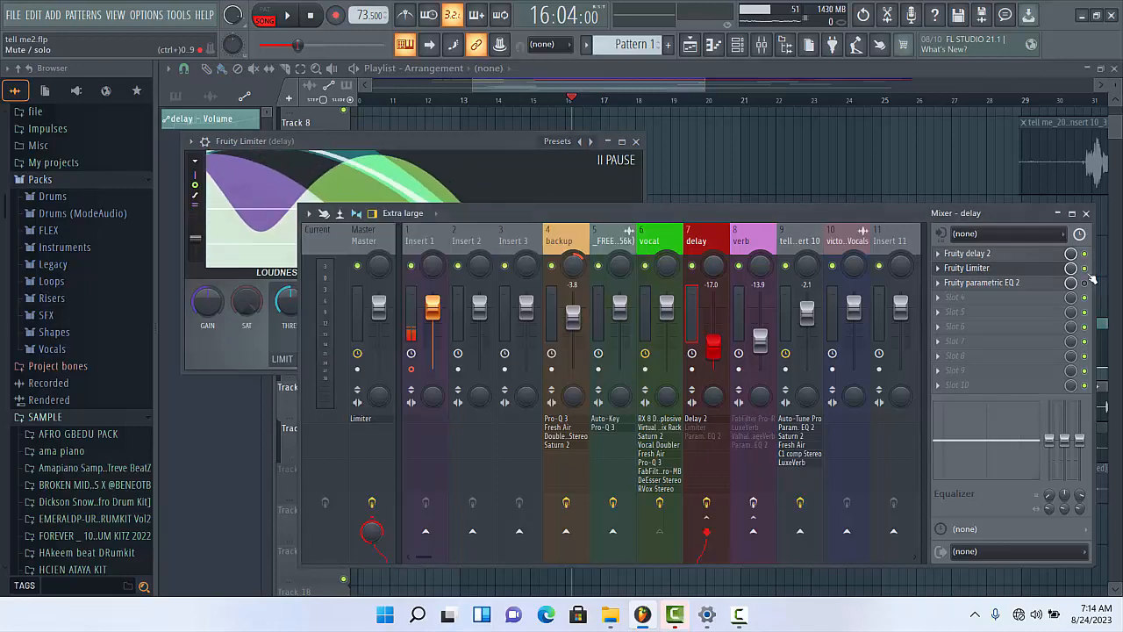
drag(429, 140, 672, 193)
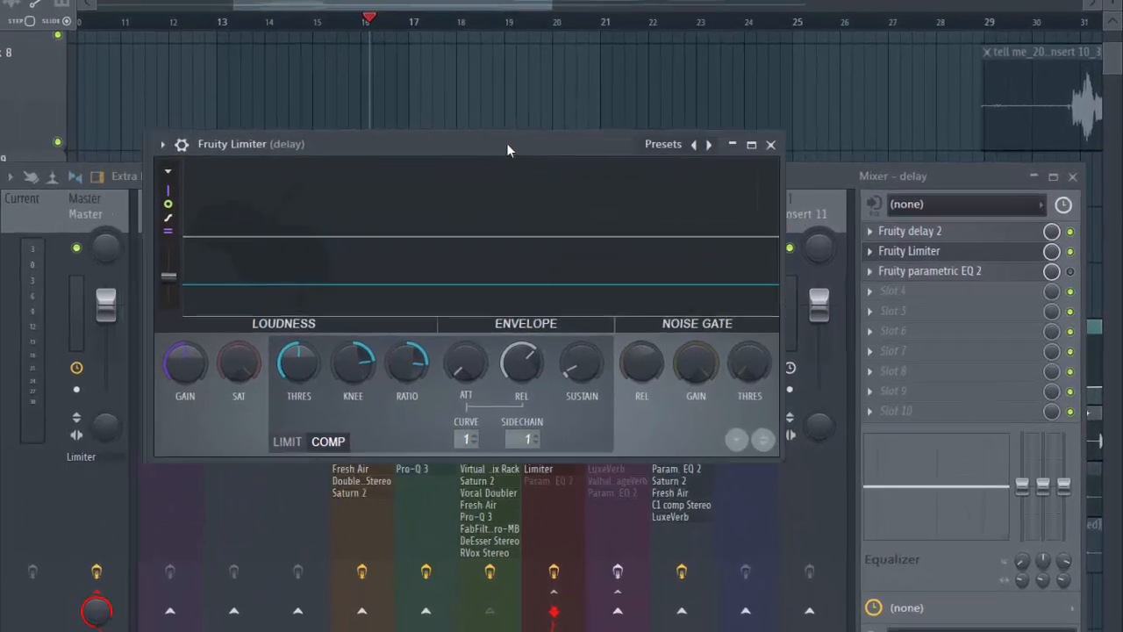
drag(507, 143, 545, 147)
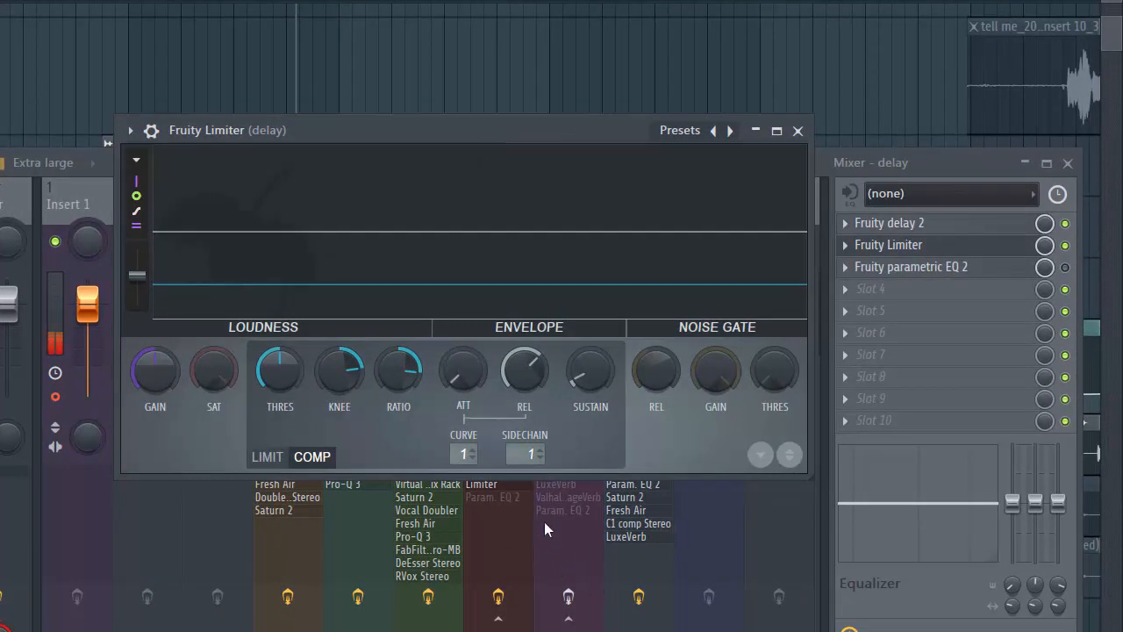
- Choose vocal as the Fruity Limiter's sidechain source and start playback
click(532, 451)
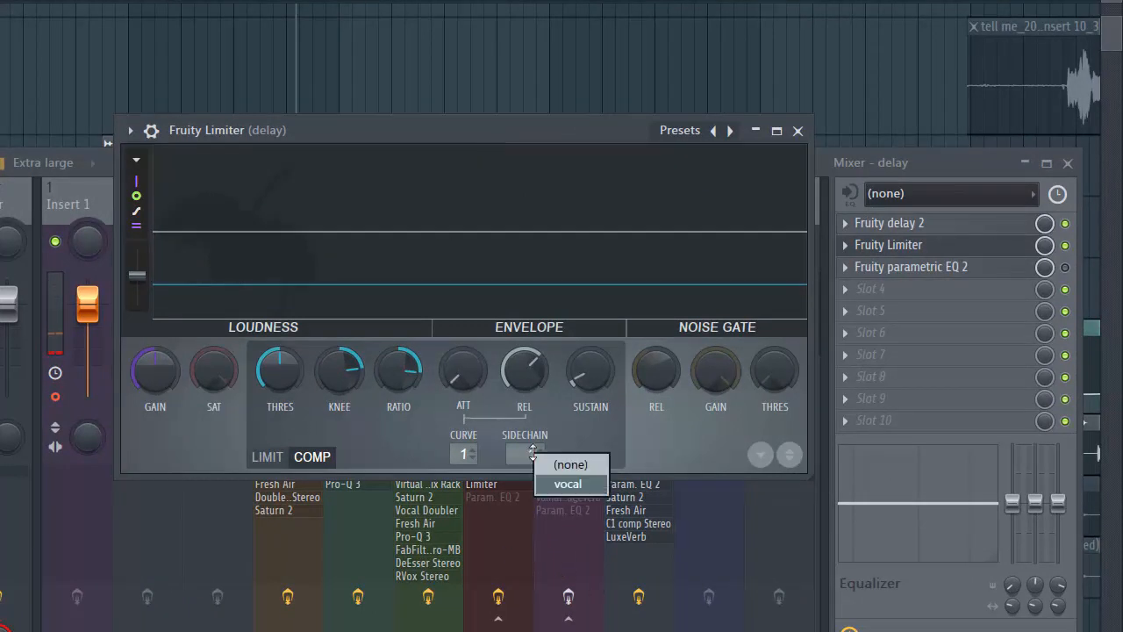
click(570, 484)
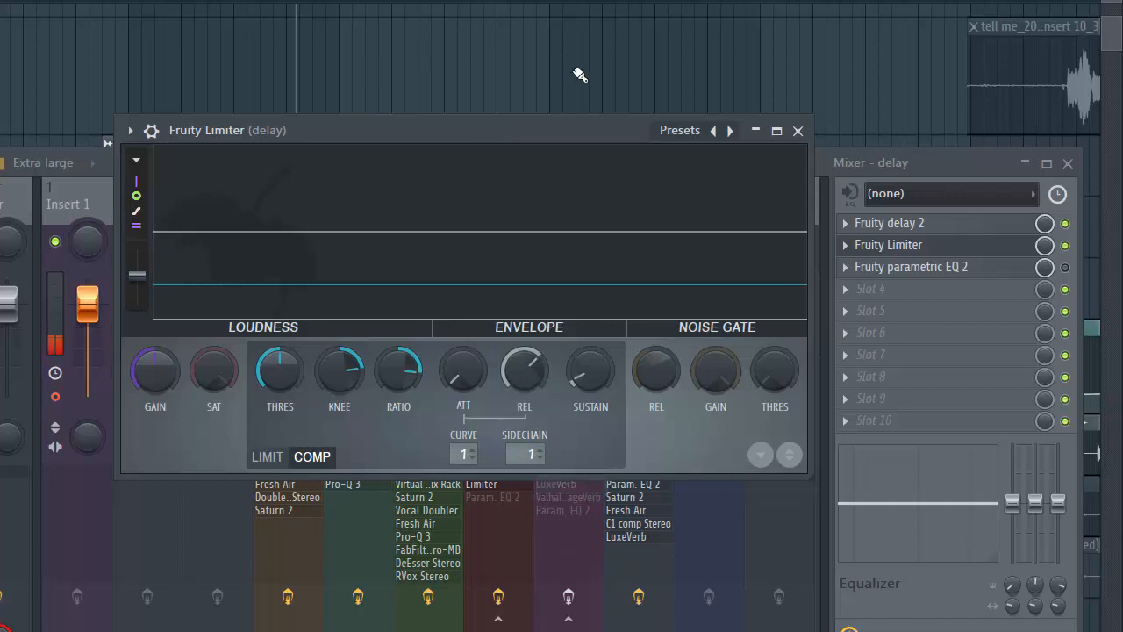
drag(512, 124, 471, 135)
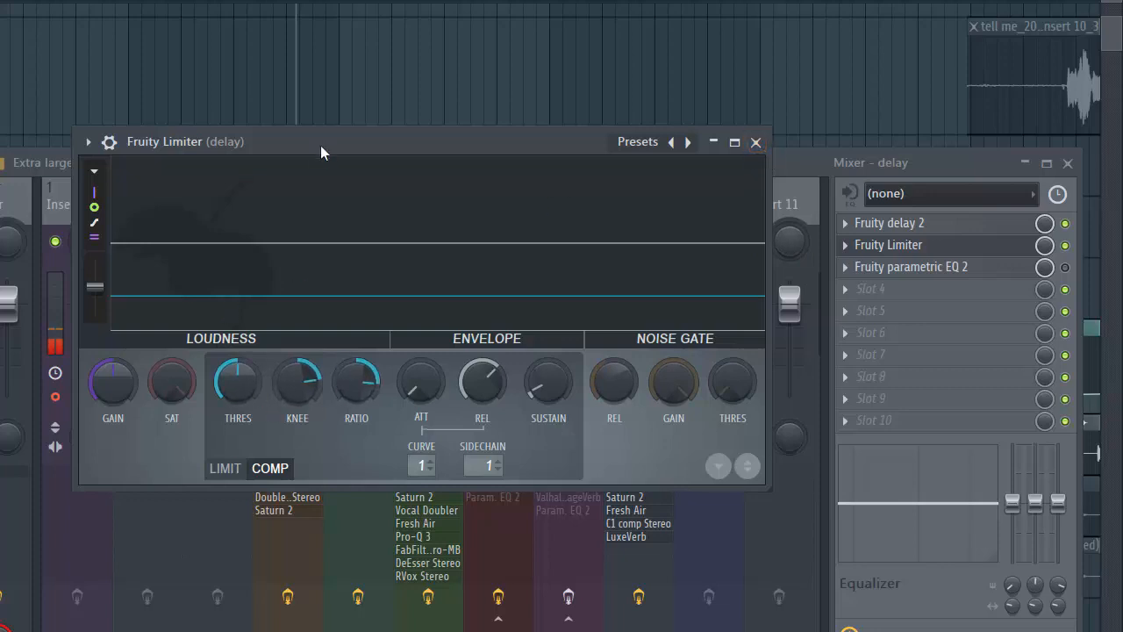
key(space)
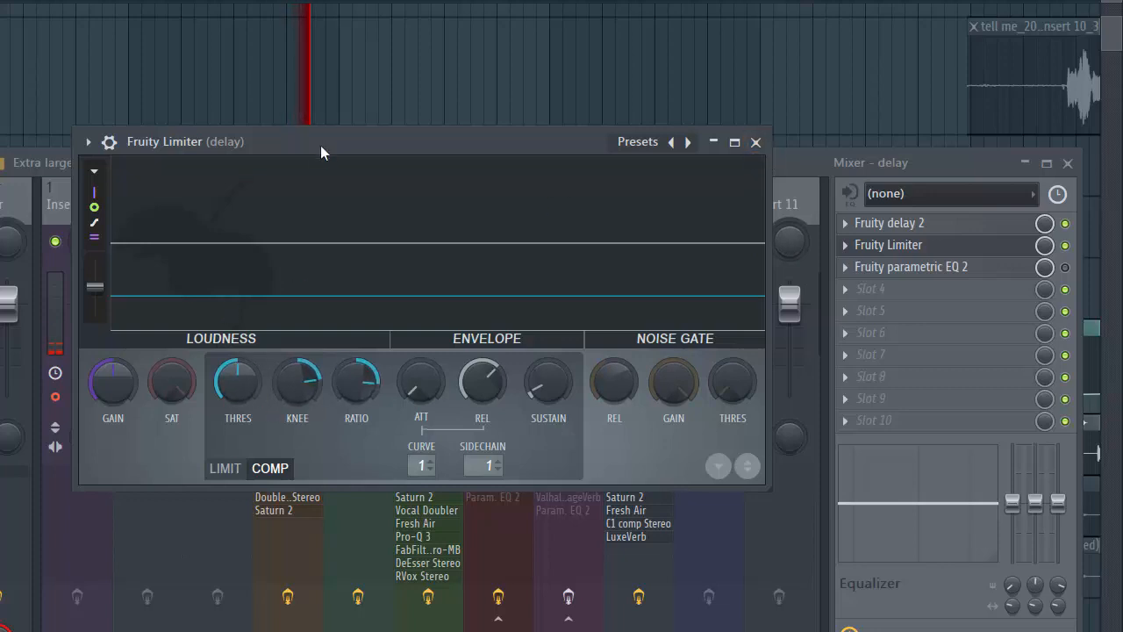
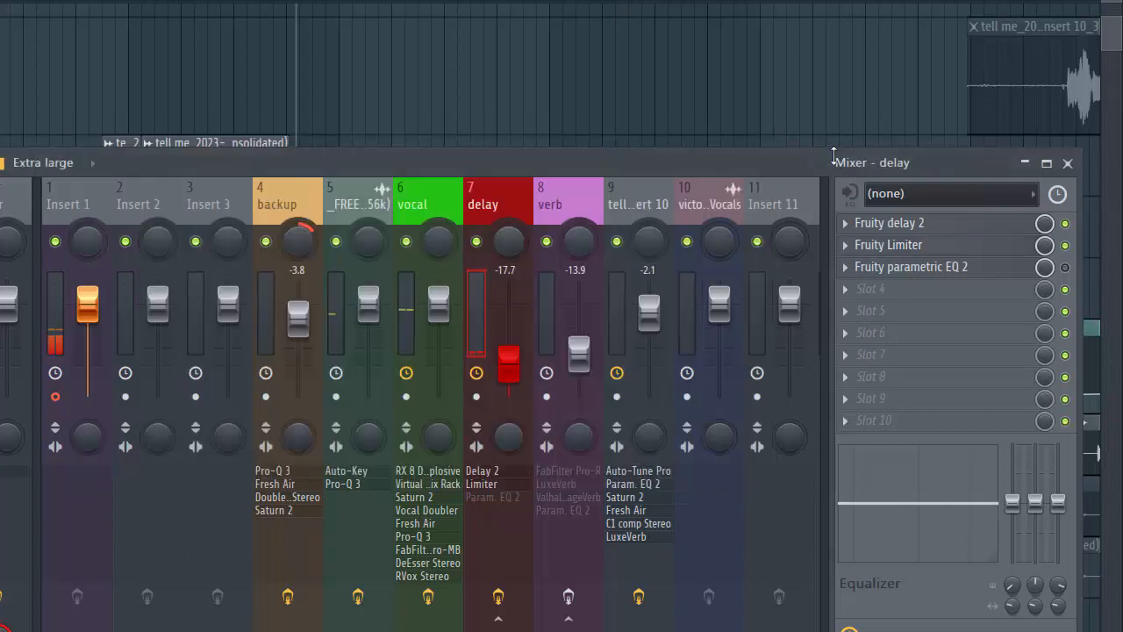
- Enable and open the Fruity parametric EQ 2 on the delay track, audition it during playback, and close it
click(757, 142)
click(1065, 266)
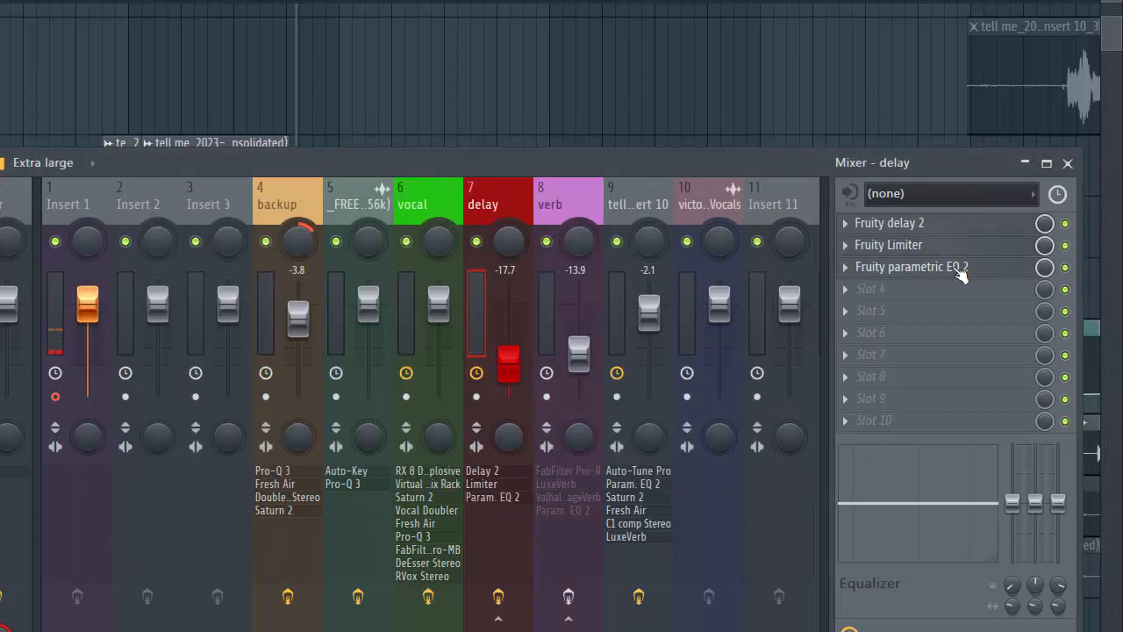
click(949, 274)
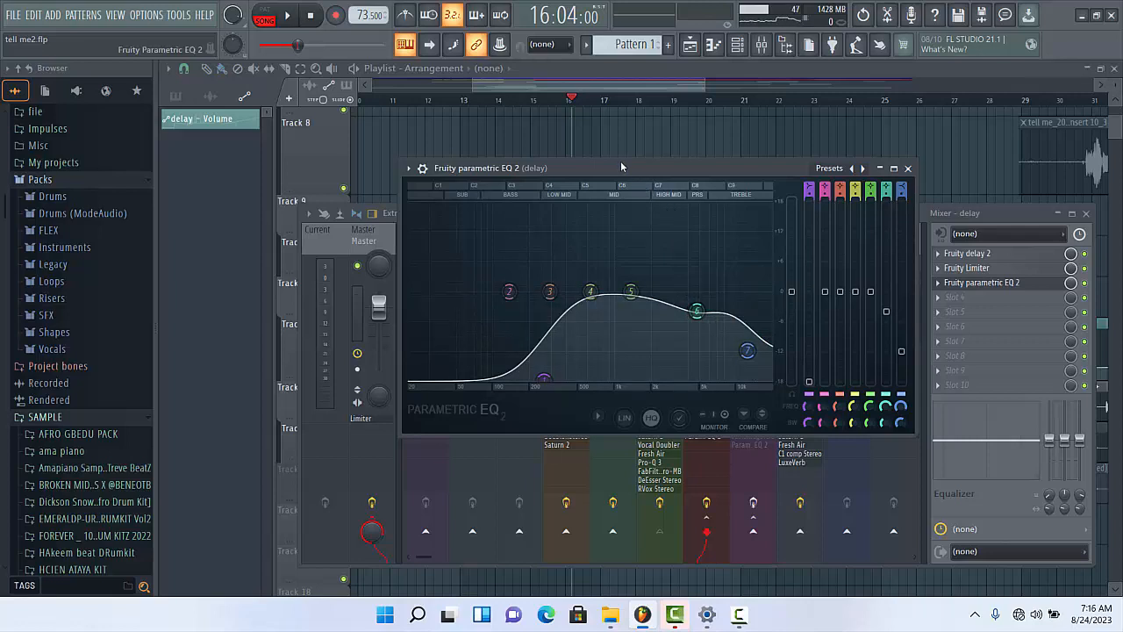
key(space)
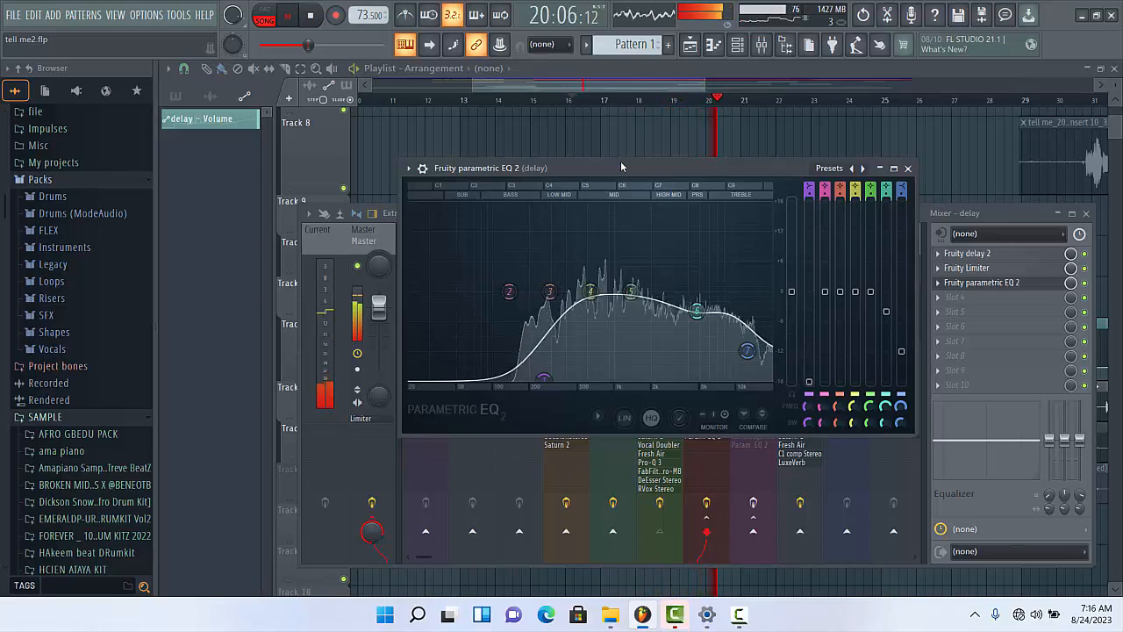
key(space)
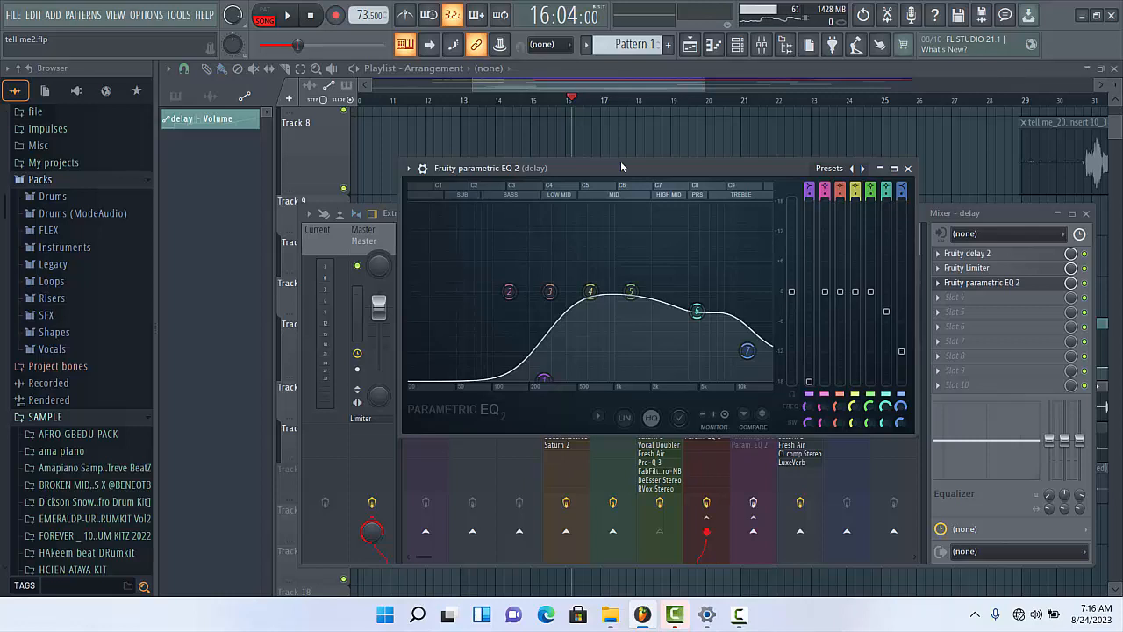
click(908, 168)
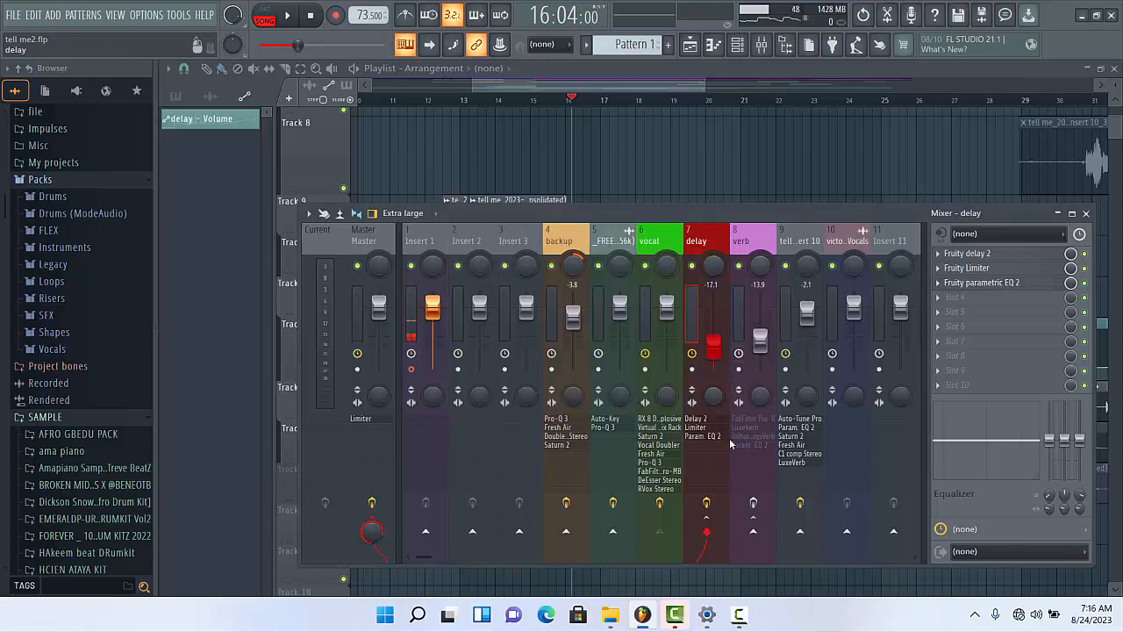
- Select the verb track and review the settings of its FabFilter Pro-R
click(735, 307)
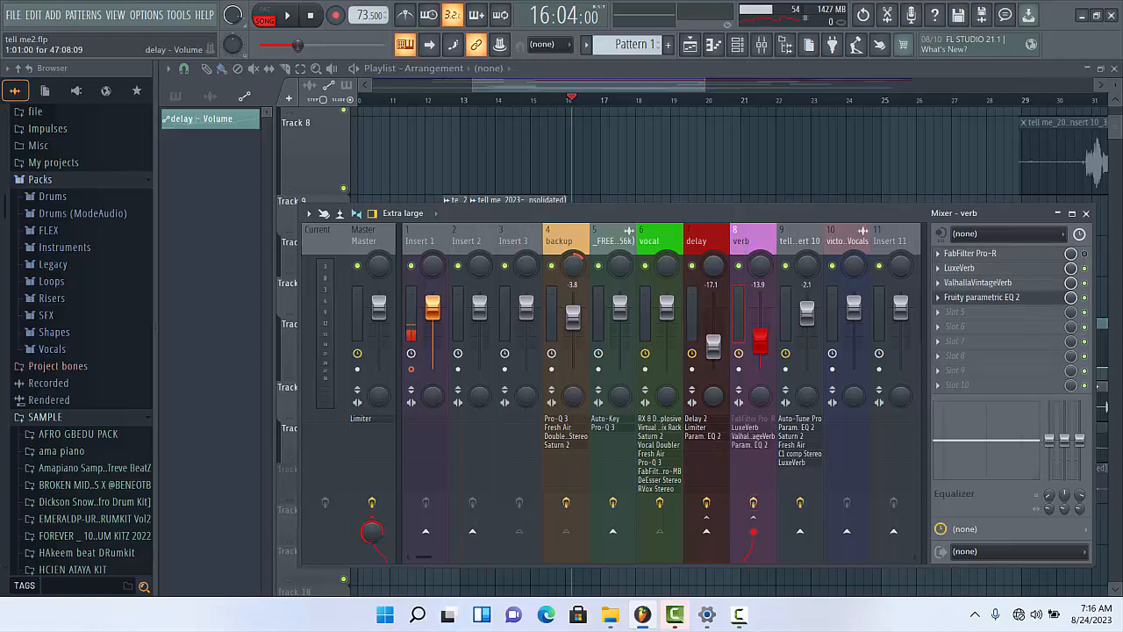
click(977, 252)
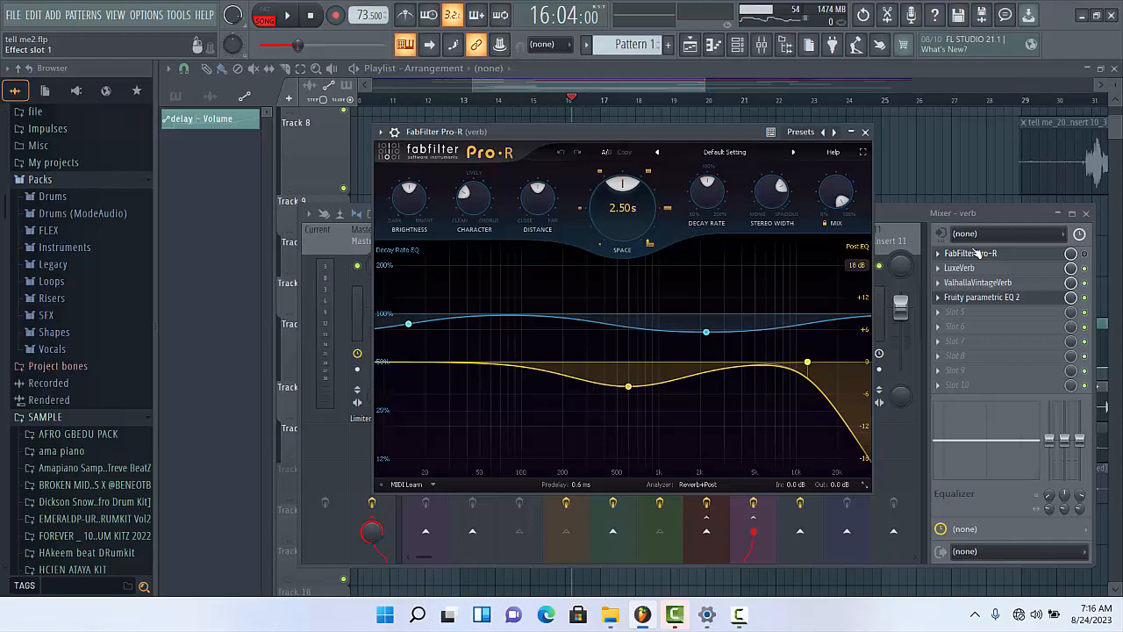
click(864, 131)
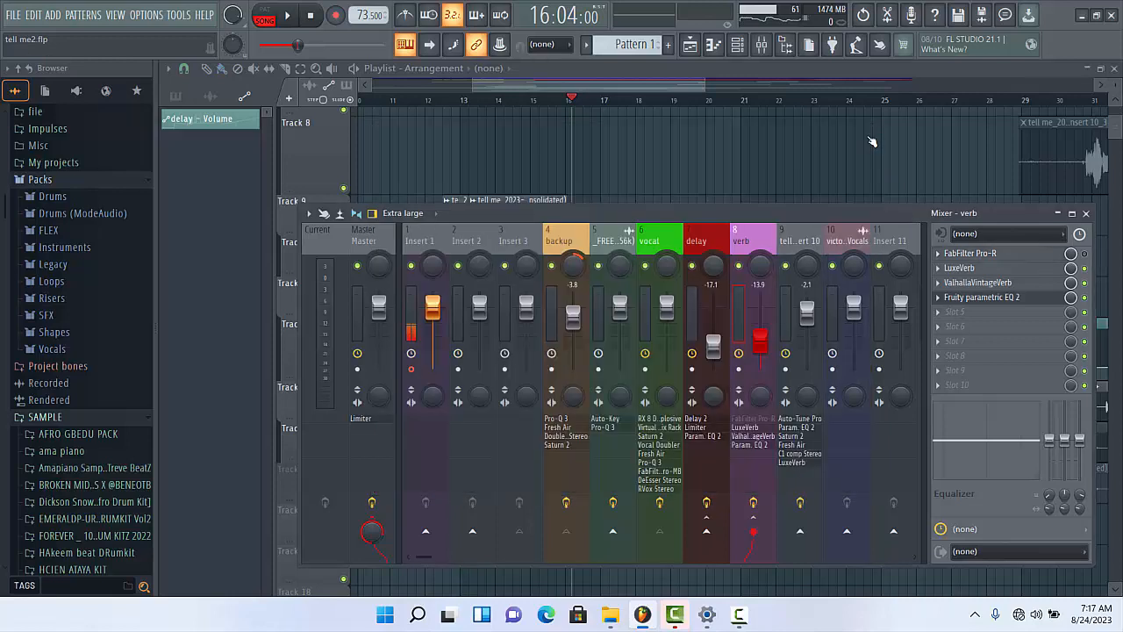
- Review LuxeVerb on the verb track, bypass ValhallaVintageVerb and Fruity parametric EQ 2, and play the song to hear LuxeVerb alone
click(960, 268)
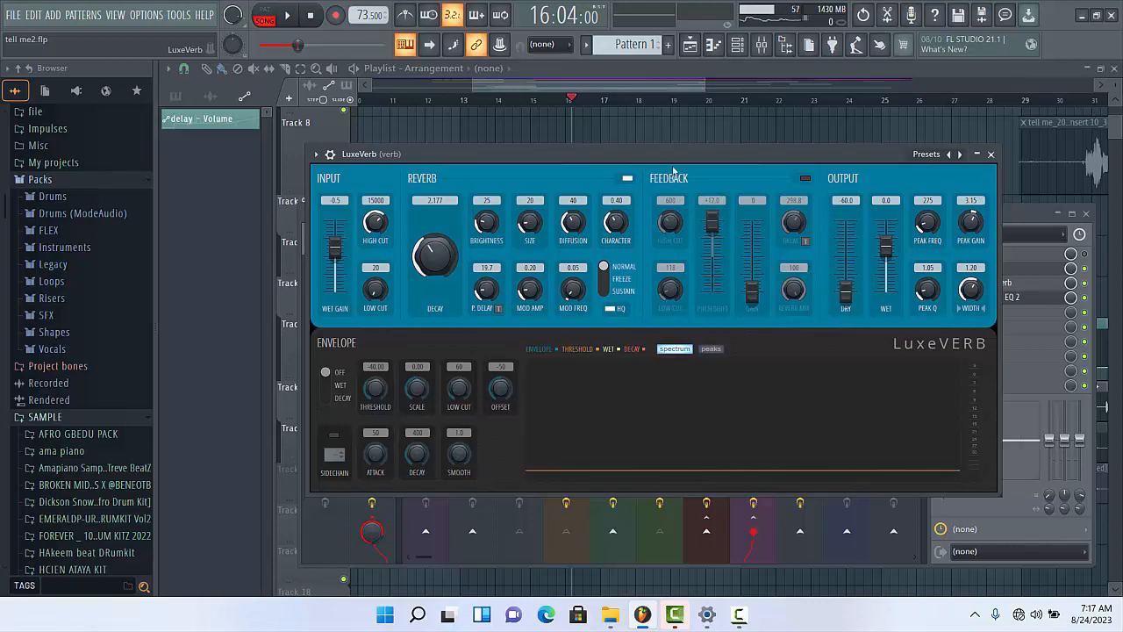
drag(673, 156, 669, 193)
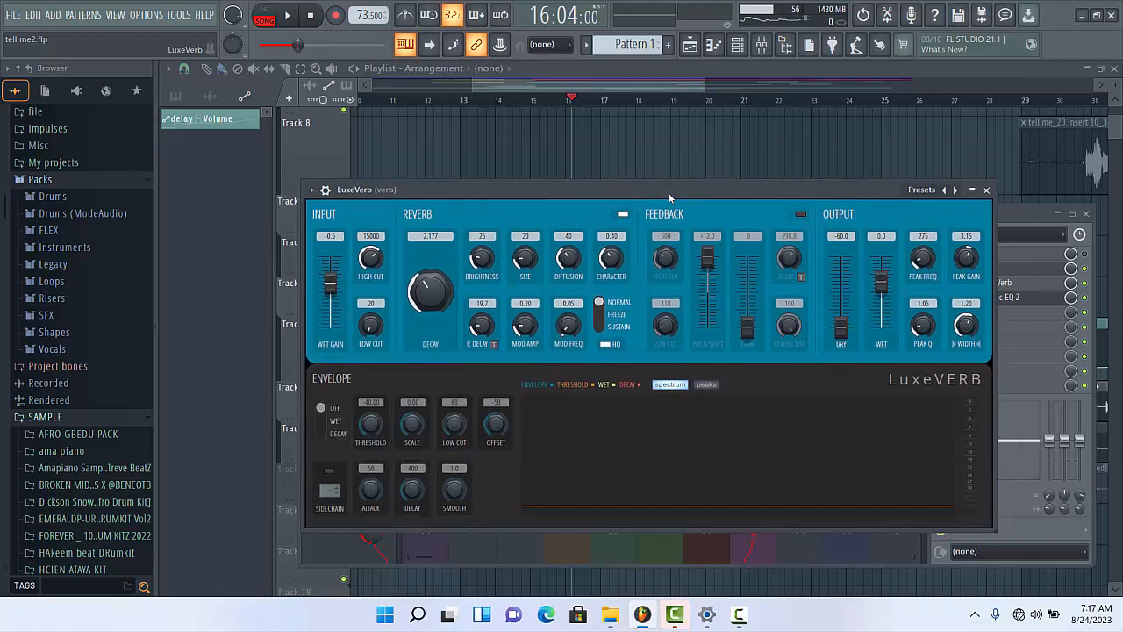
drag(667, 192, 680, 162)
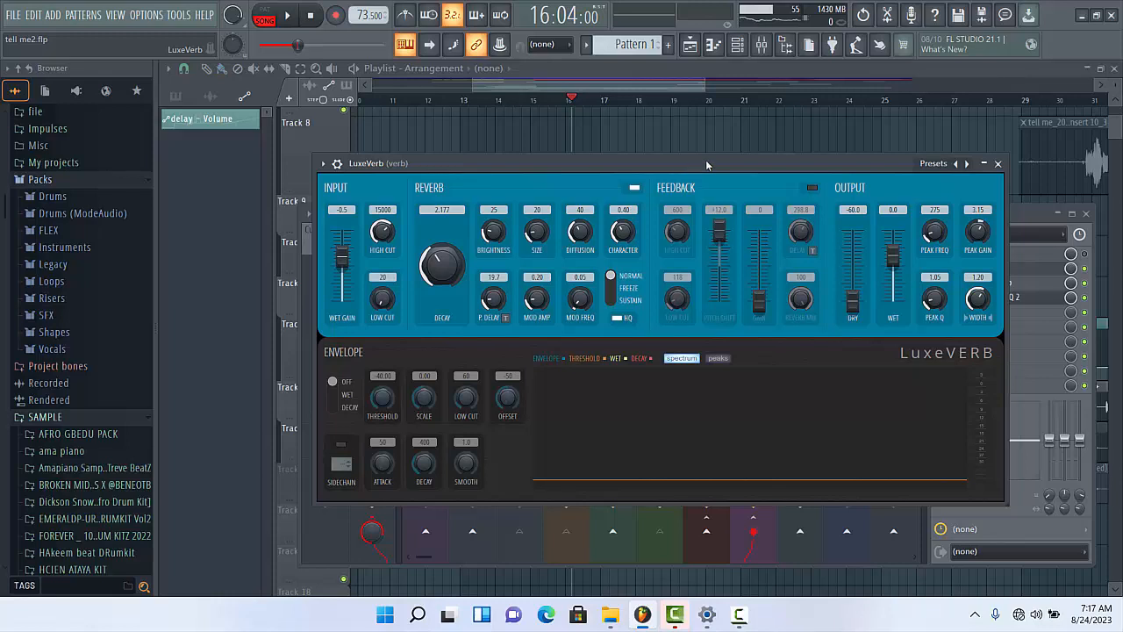
click(1023, 211)
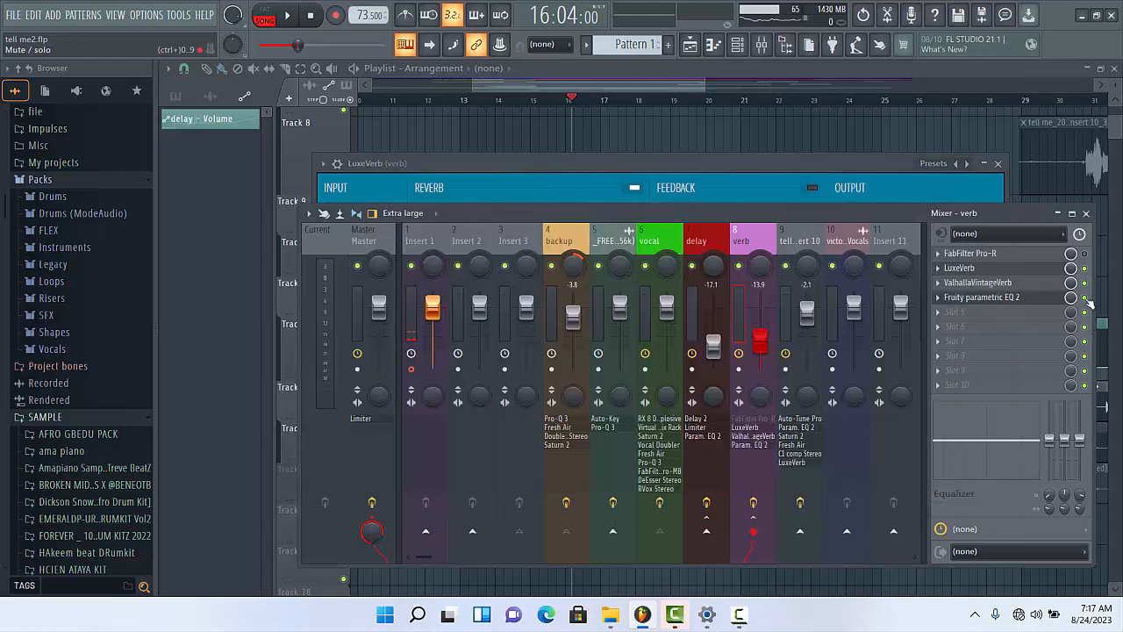
click(1085, 283)
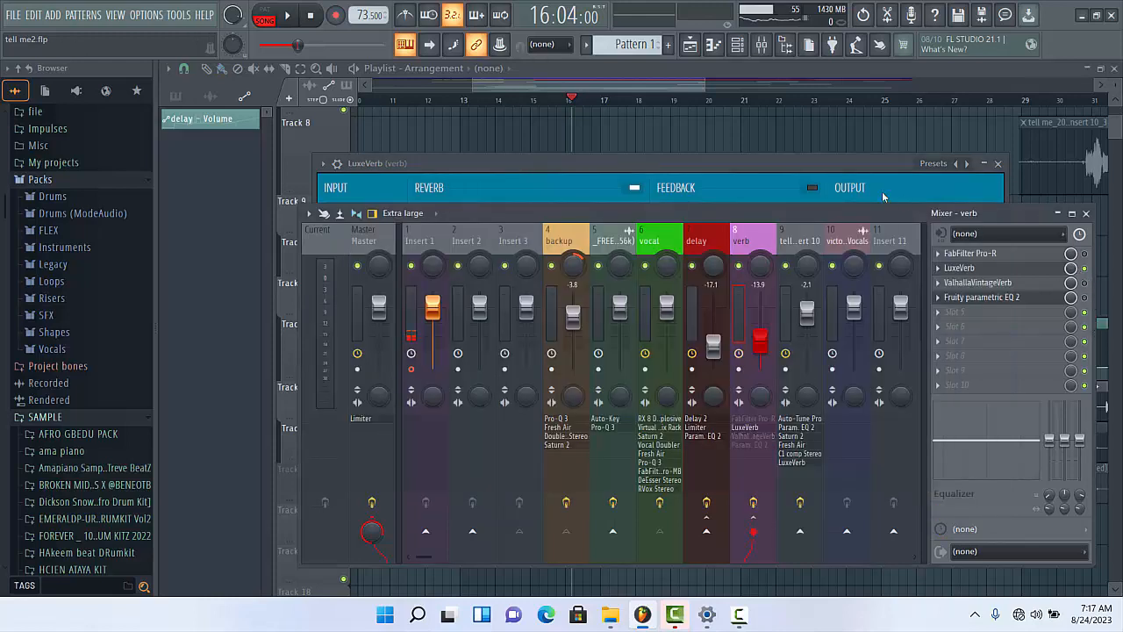
click(834, 162)
key(space)
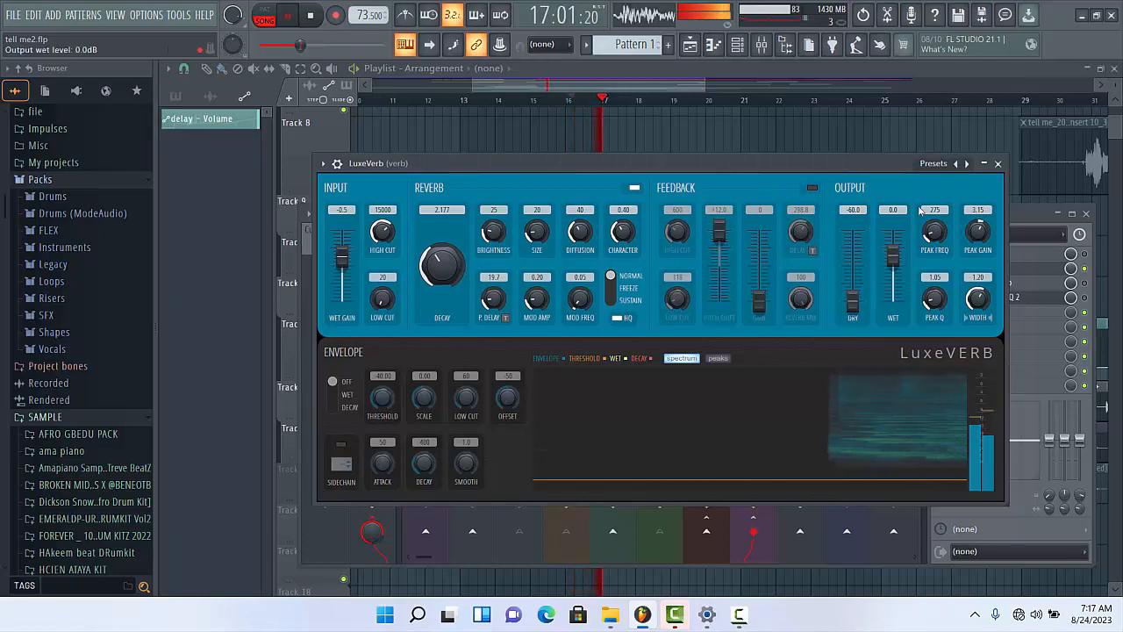
click(998, 164)
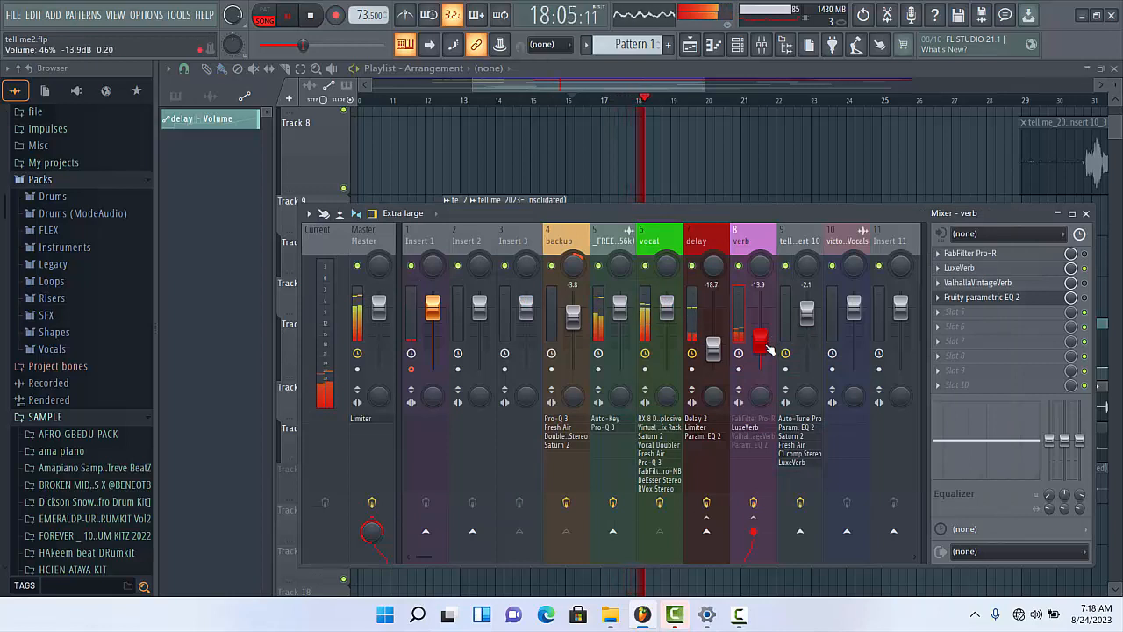
- Raise the verb track's volume to 0.0 dB and set LuxeVerb's output dry level to 0.0 dB during playback
drag(764, 347, 764, 317)
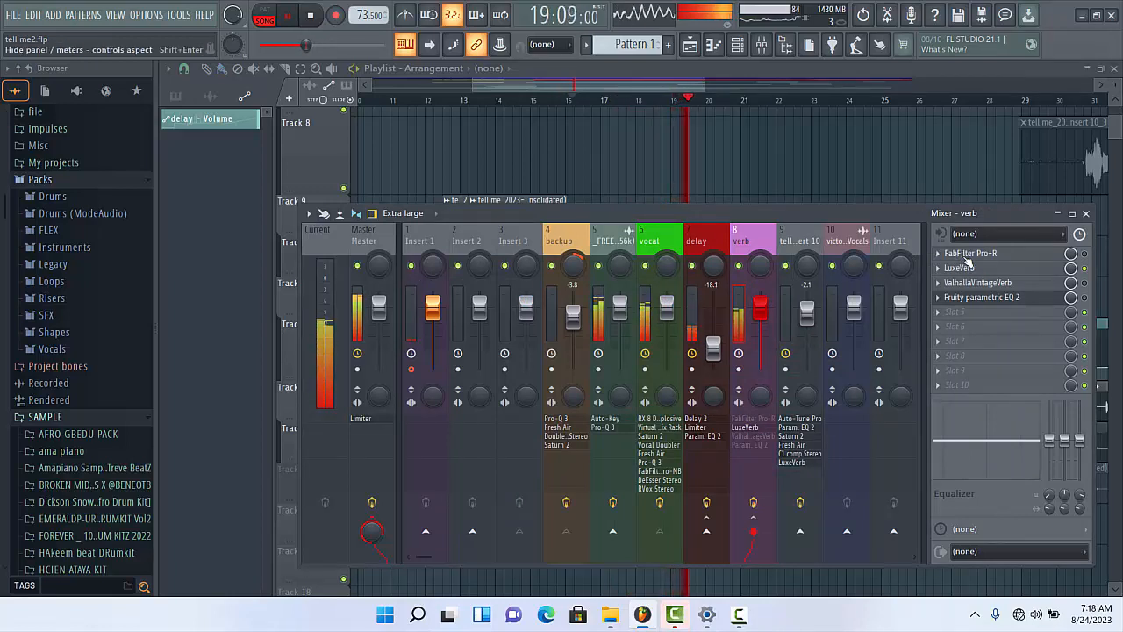
click(960, 267)
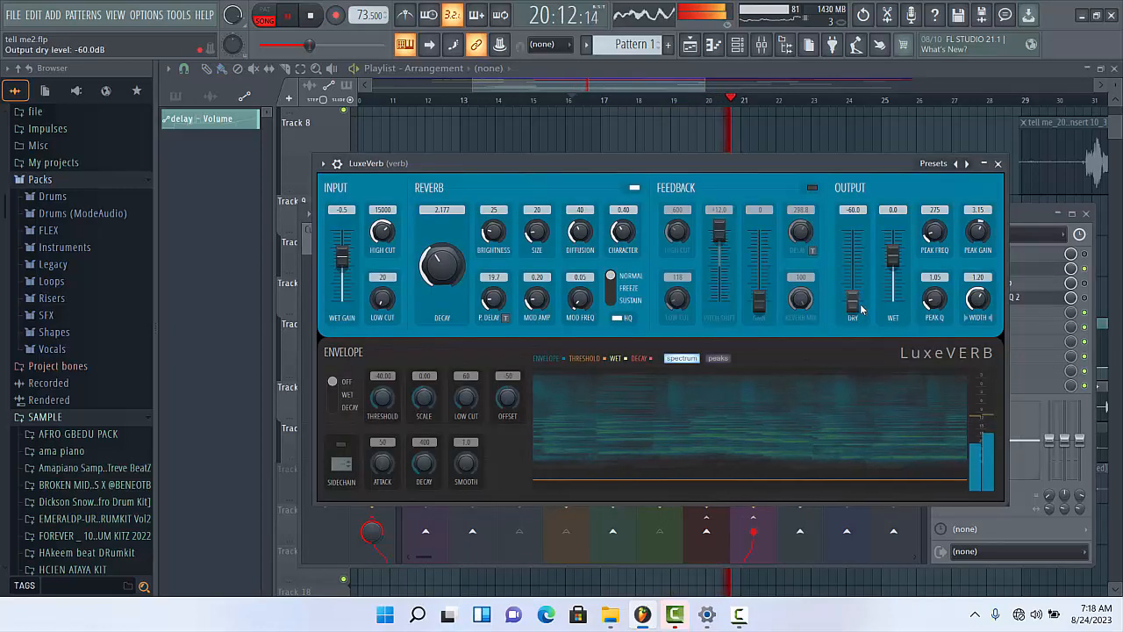
drag(861, 306, 861, 253)
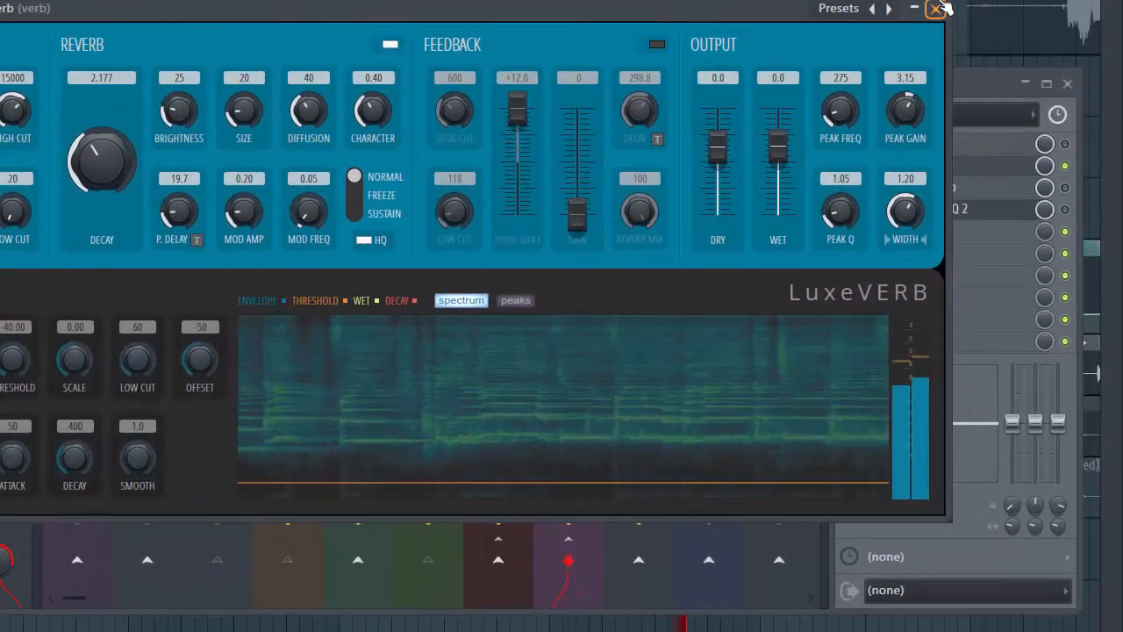
click(966, 124)
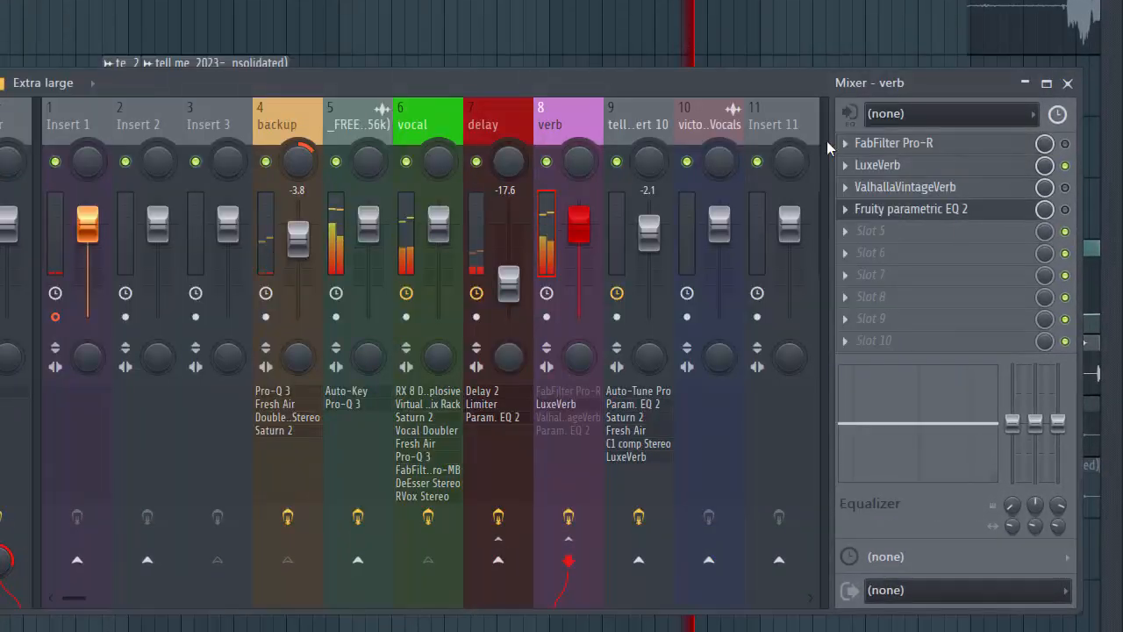
- Disable the effects on mixer track 9 and set LuxeVerb's output dry level to -60.0 dB
click(638, 517)
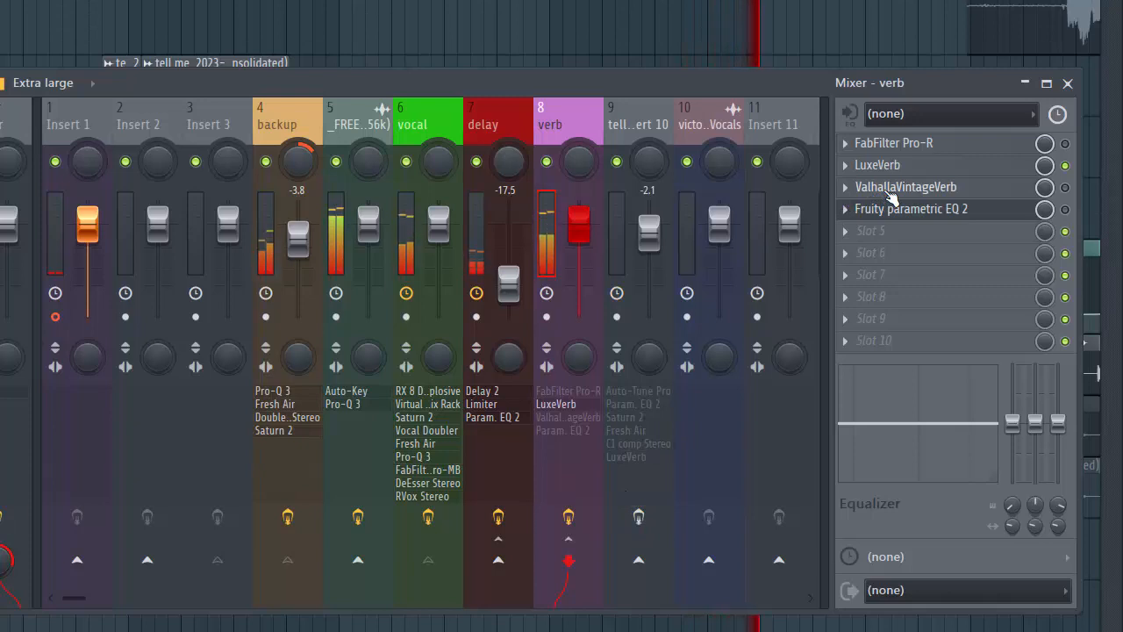
click(877, 167)
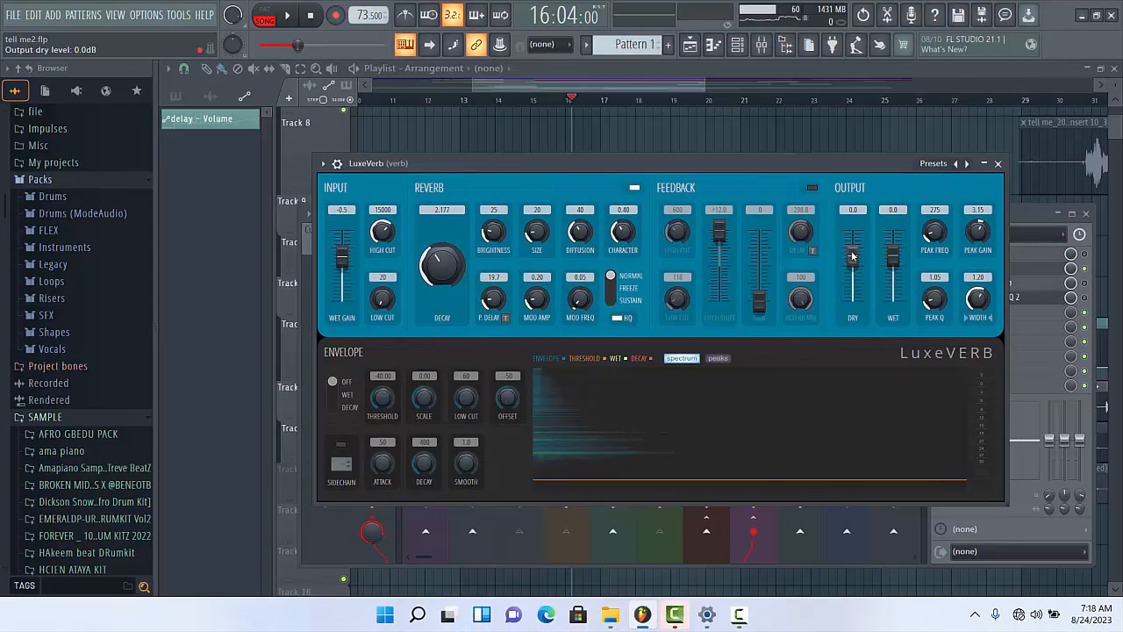
drag(827, 233, 830, 282)
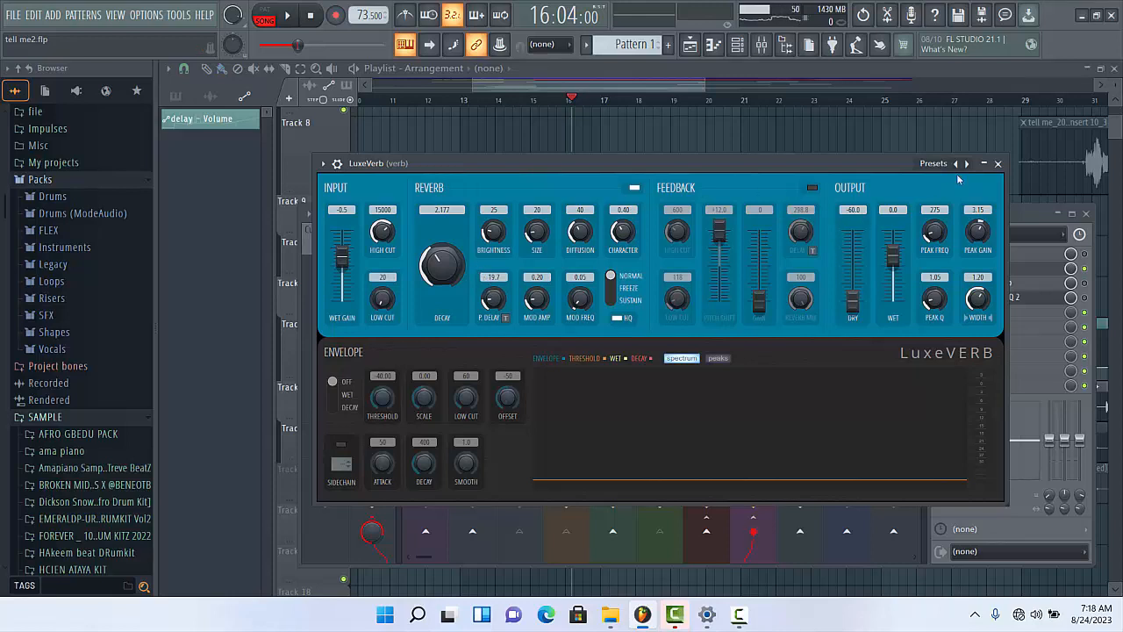
click(999, 165)
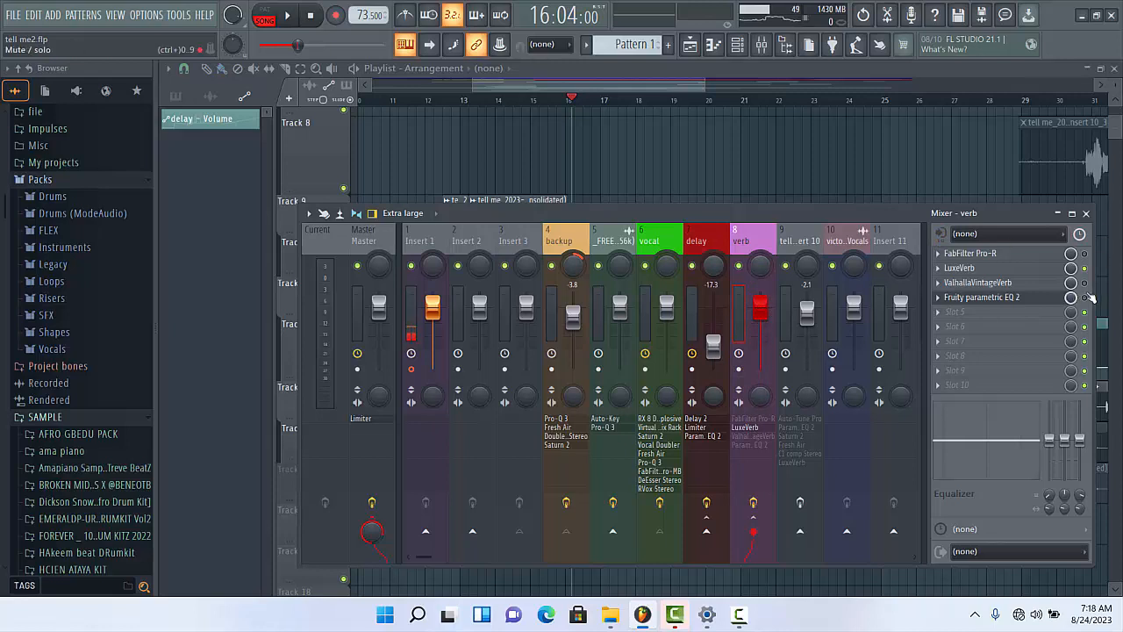
- Enable and review ValhallaVintageVerb and Fruity parametric EQ 2 on the verb track, placing EQ band 6 as a dip in the high mids
click(978, 283)
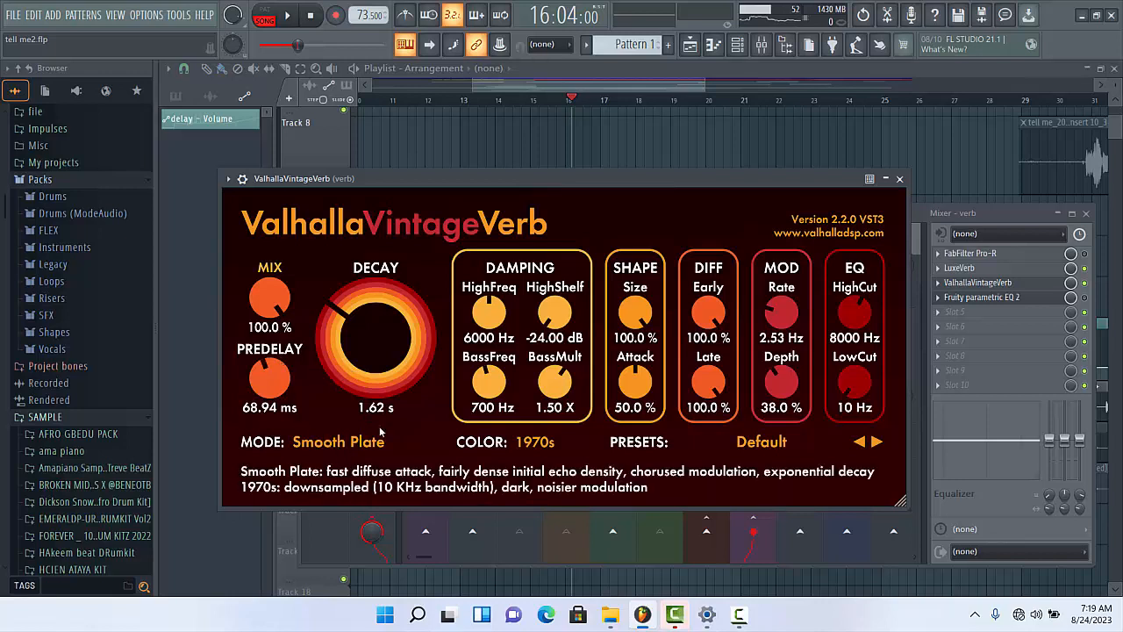
click(899, 179)
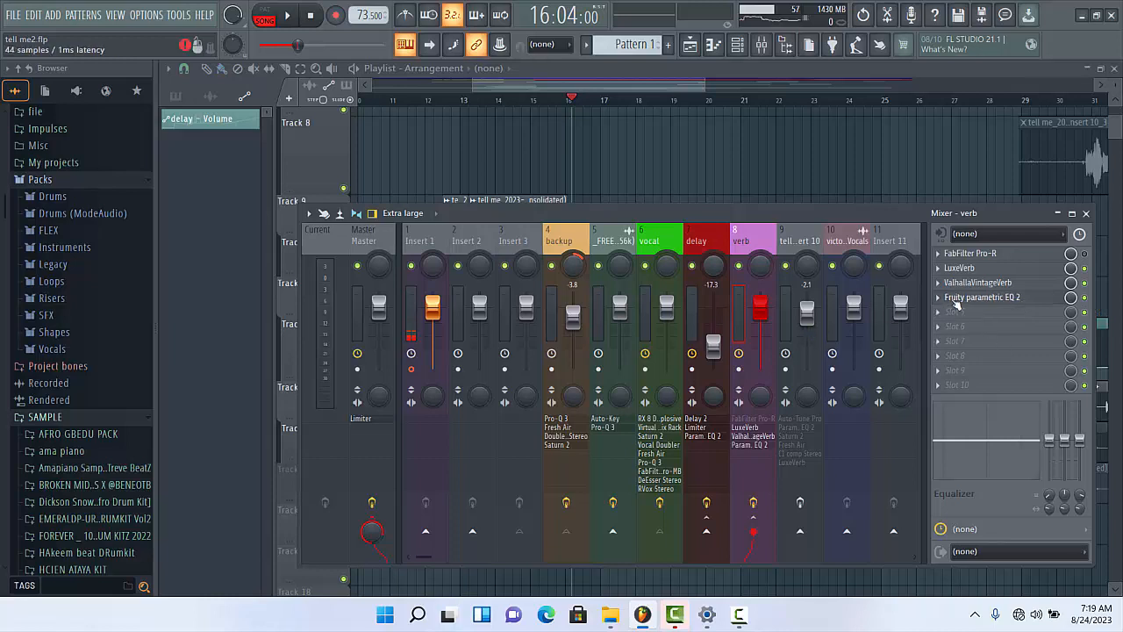
click(957, 302)
drag(441, 338, 477, 314)
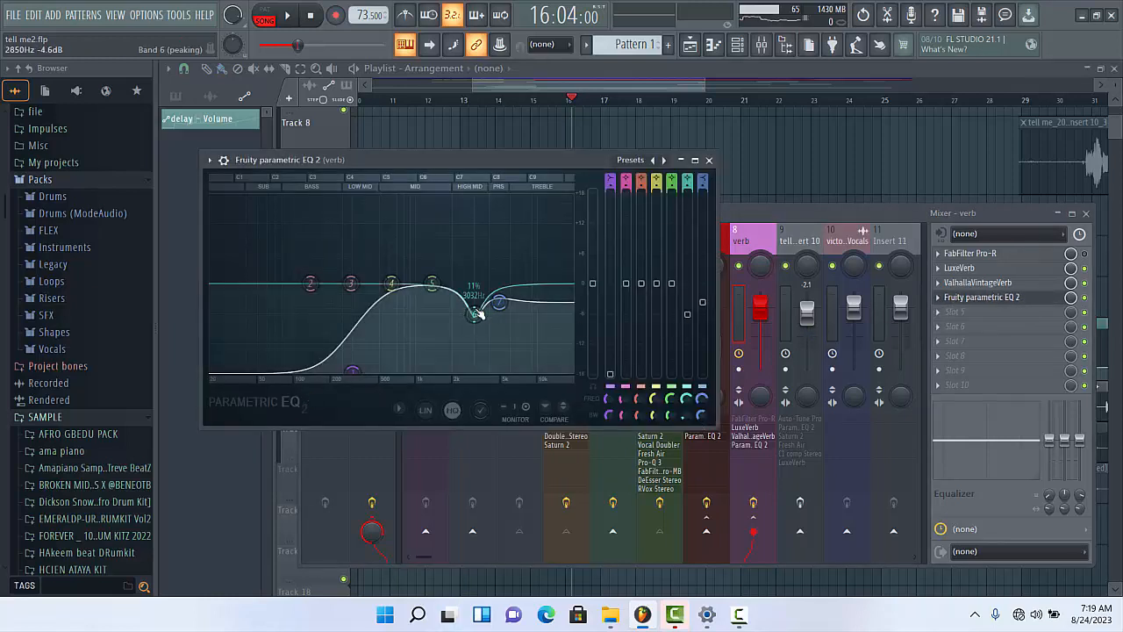
click(708, 160)
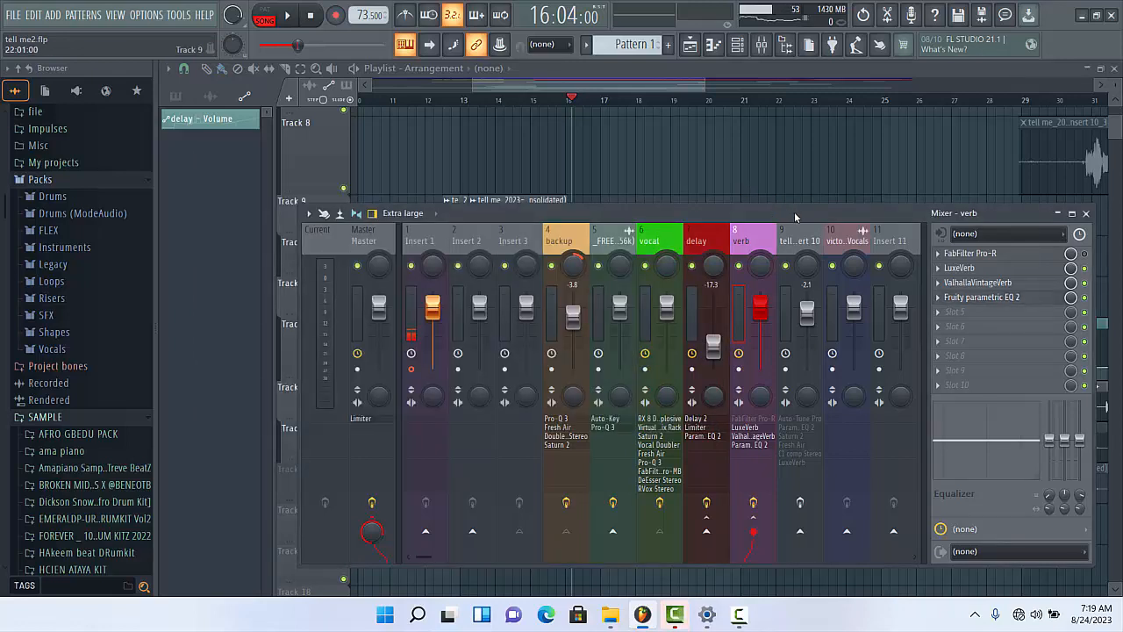
- Lower the verb track's volume to -17.8 dB during playback and disable the effects on the backup track
key(space)
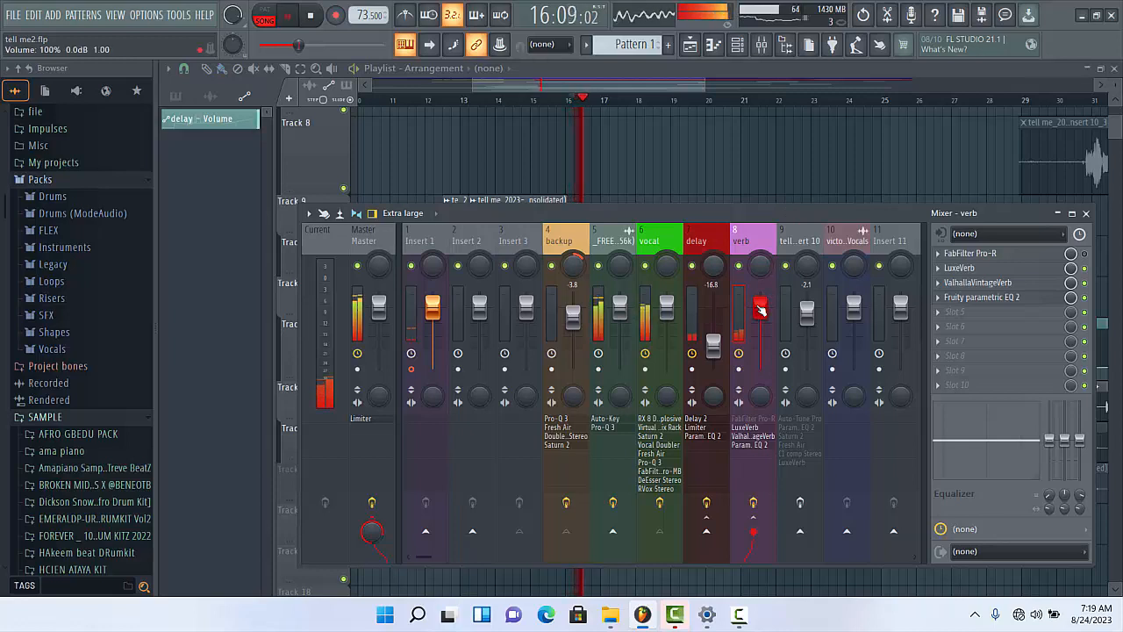
drag(760, 309, 760, 349)
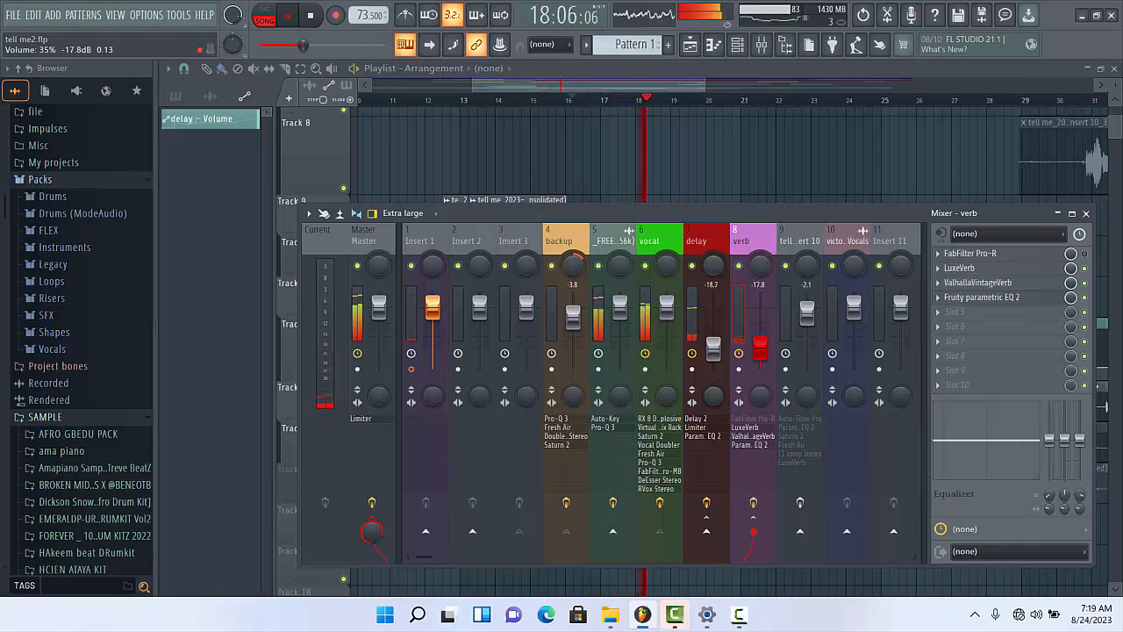
click(569, 503)
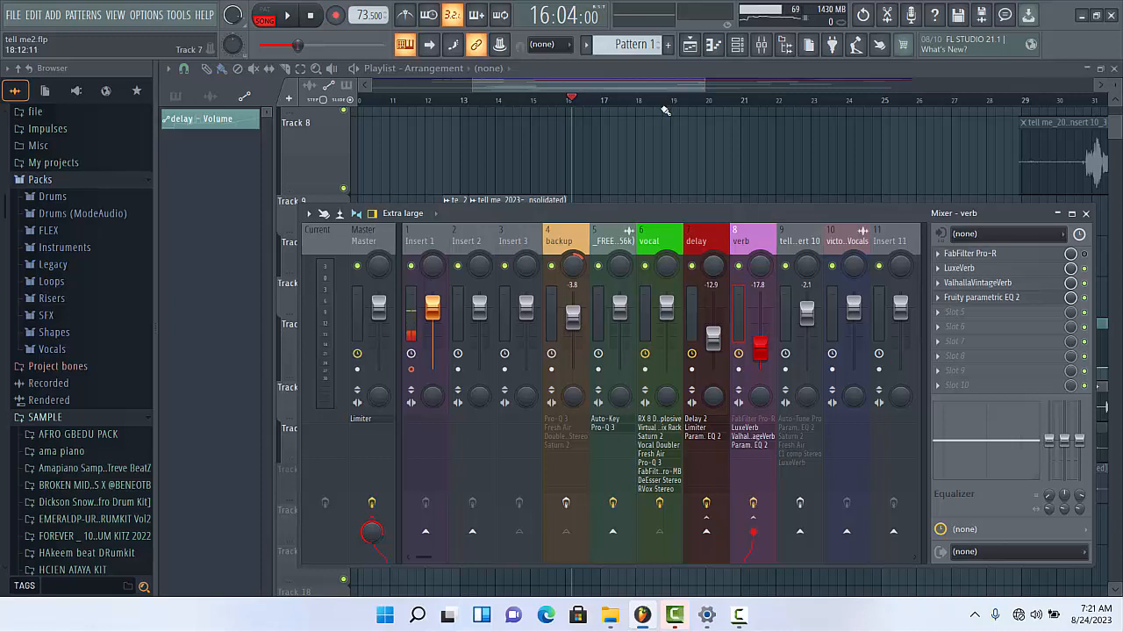
- Hide the mixer and bring Track 1 and the vocal clips below it into view in the playlist
key(F9)
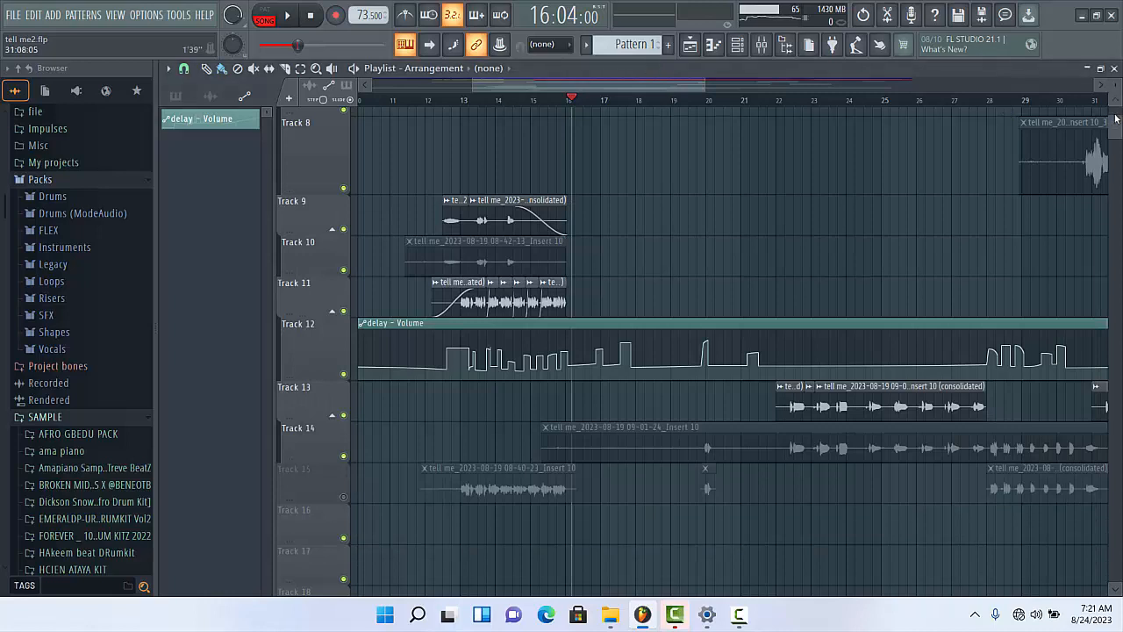
drag(1119, 127, 1116, 122)
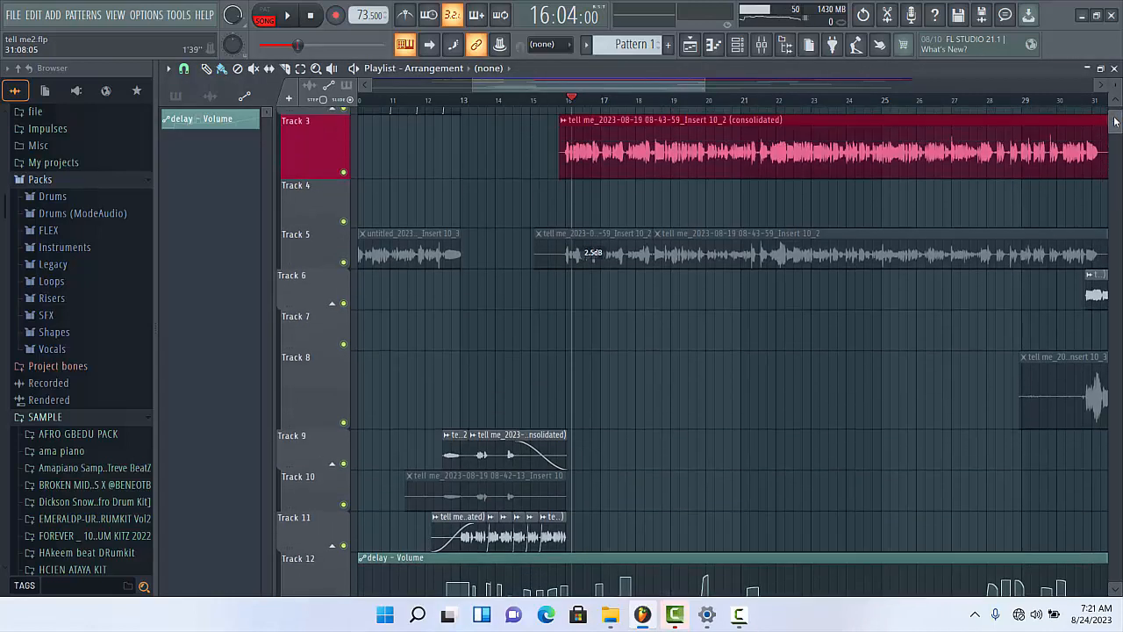
drag(1116, 122, 1116, 110)
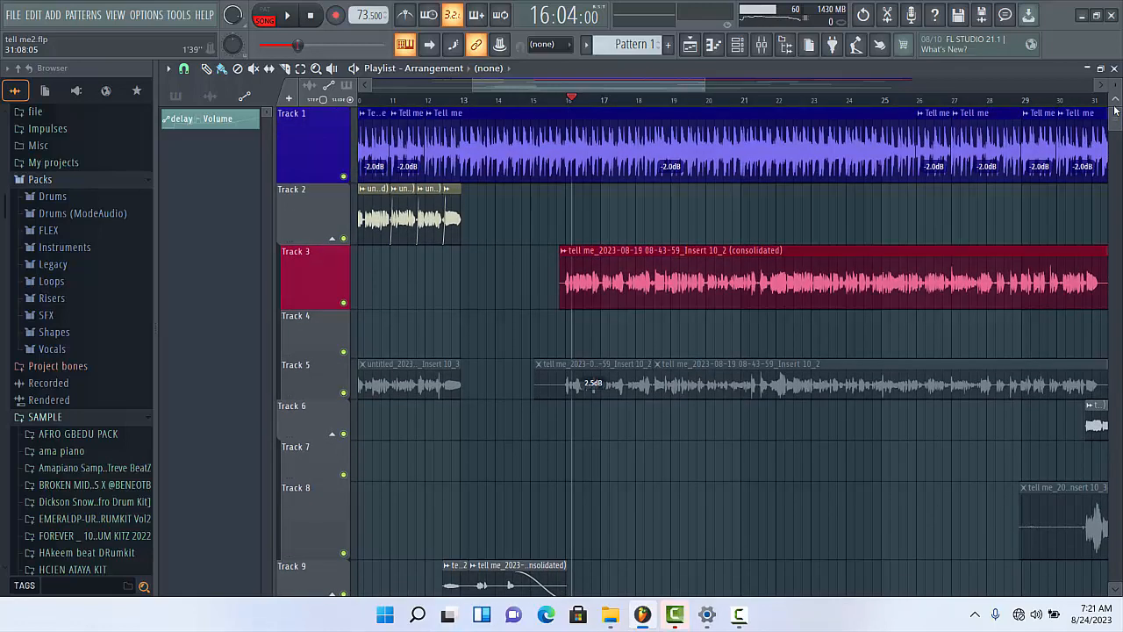